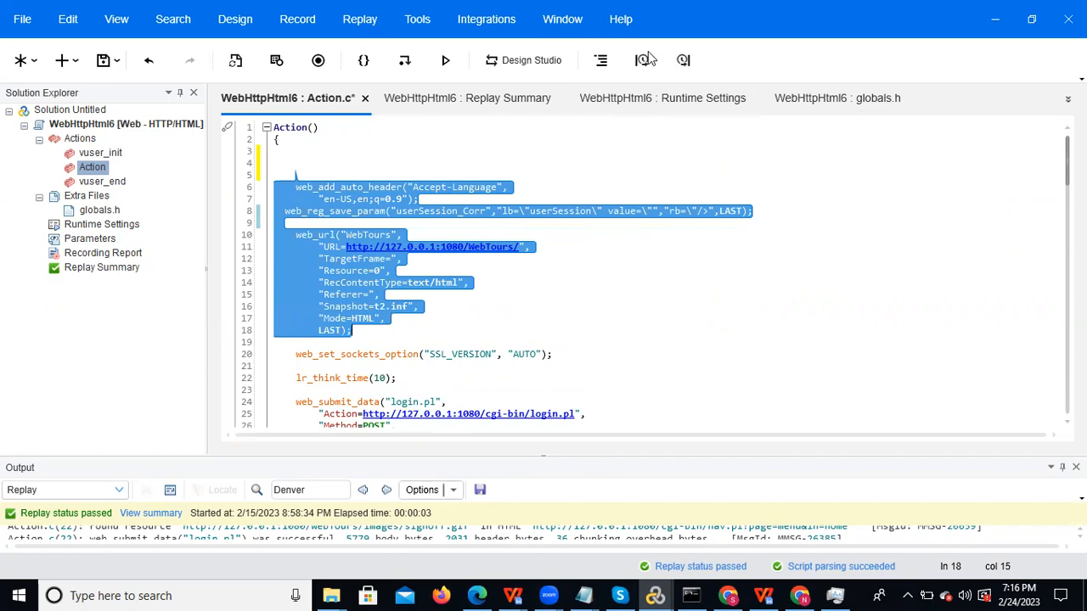
- Surround the selected auto-header, userSession_Corr and WebTours request block with a transaction named Webtour_FlightBooking_T01
left_click(642, 60)
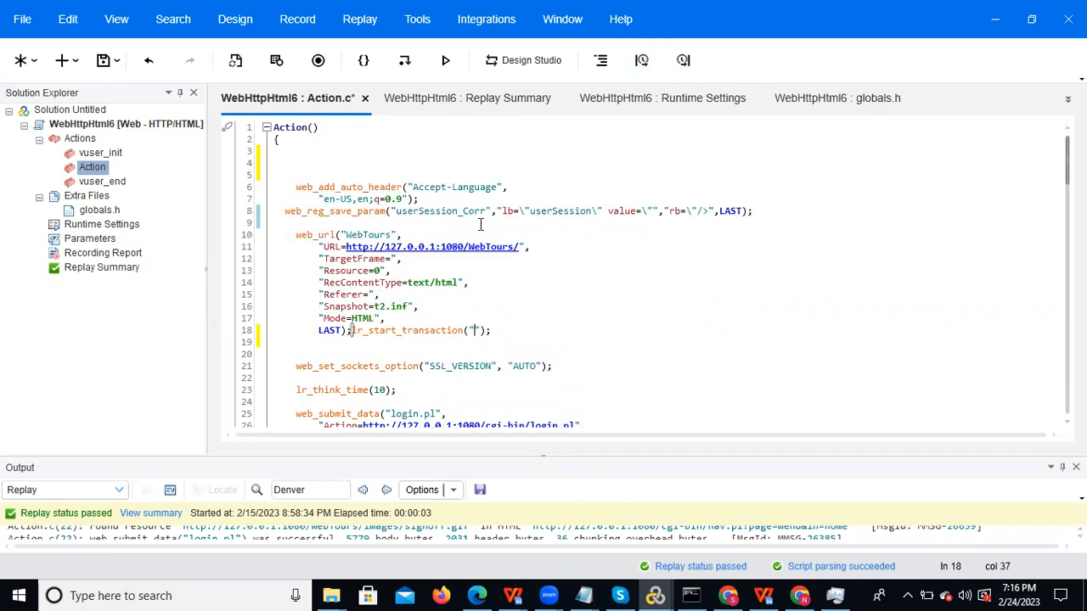
key("ctrl+z")
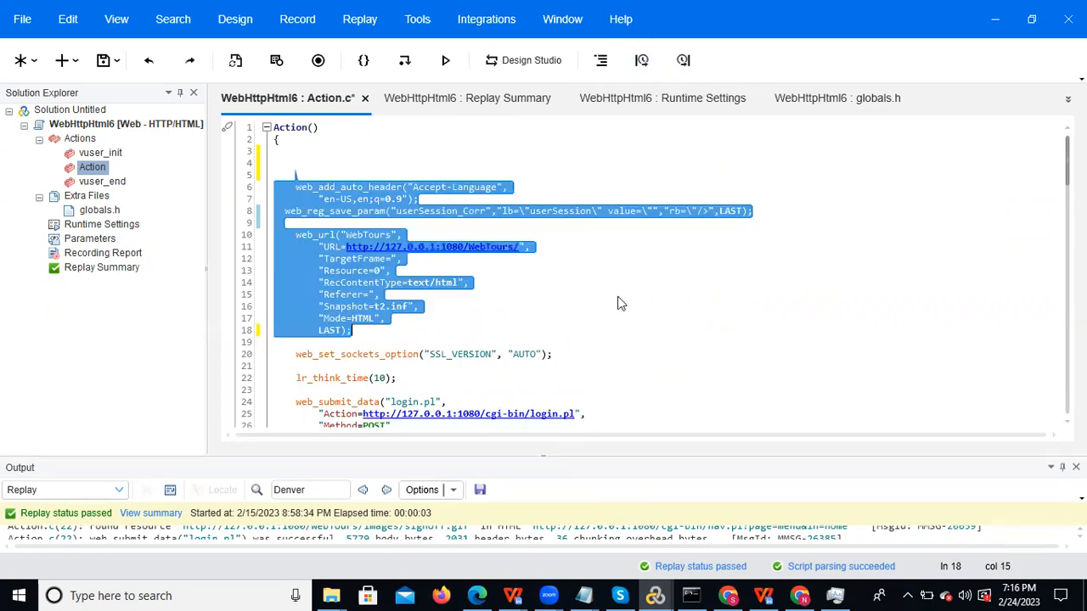
right_click(326, 260)
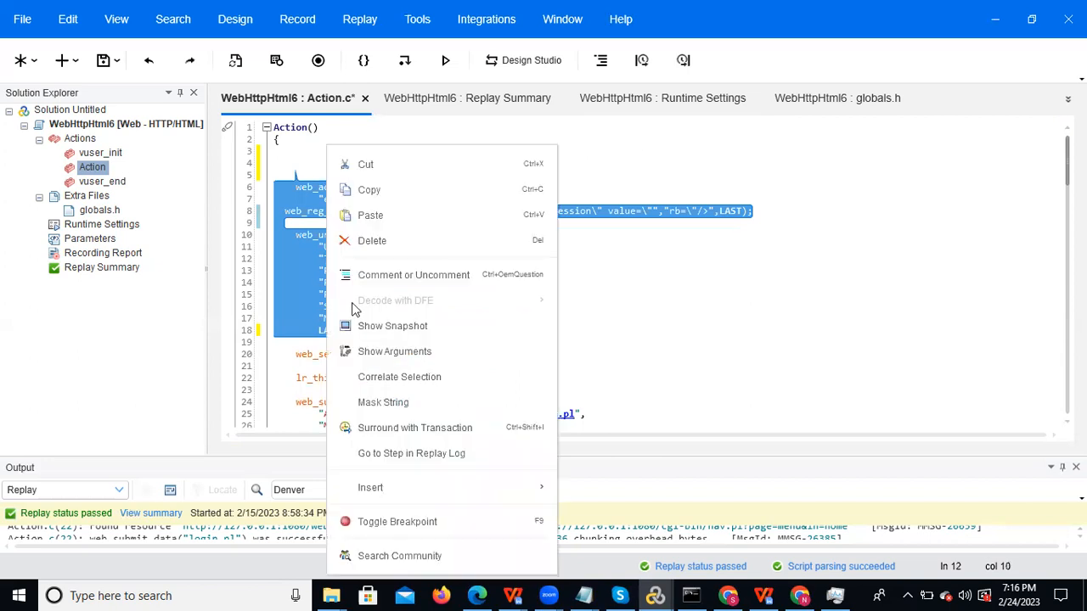
left_click(443, 434)
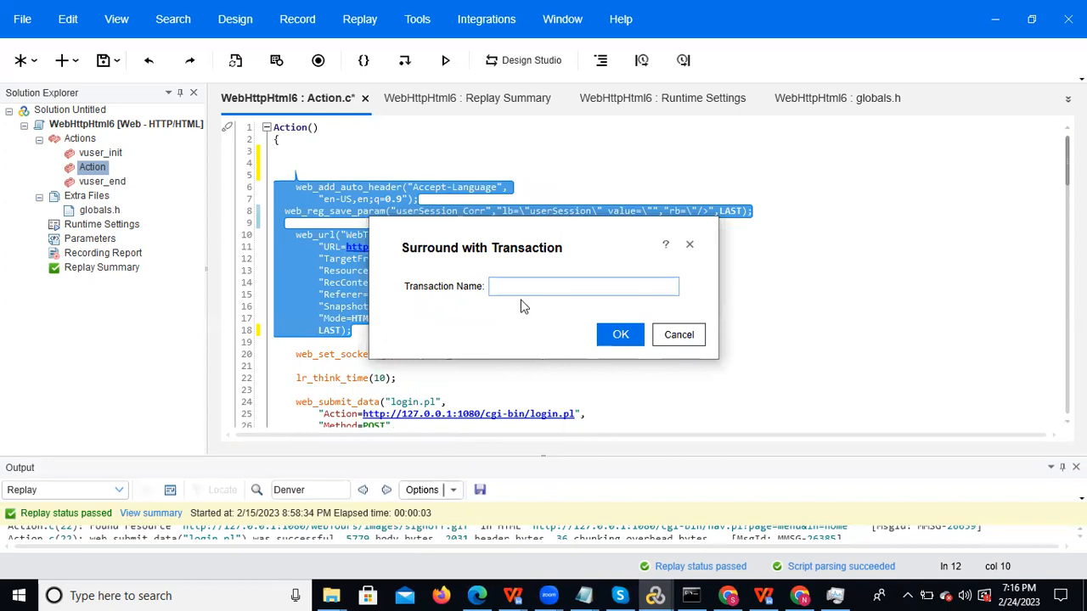
type("Webtour_FlightB")
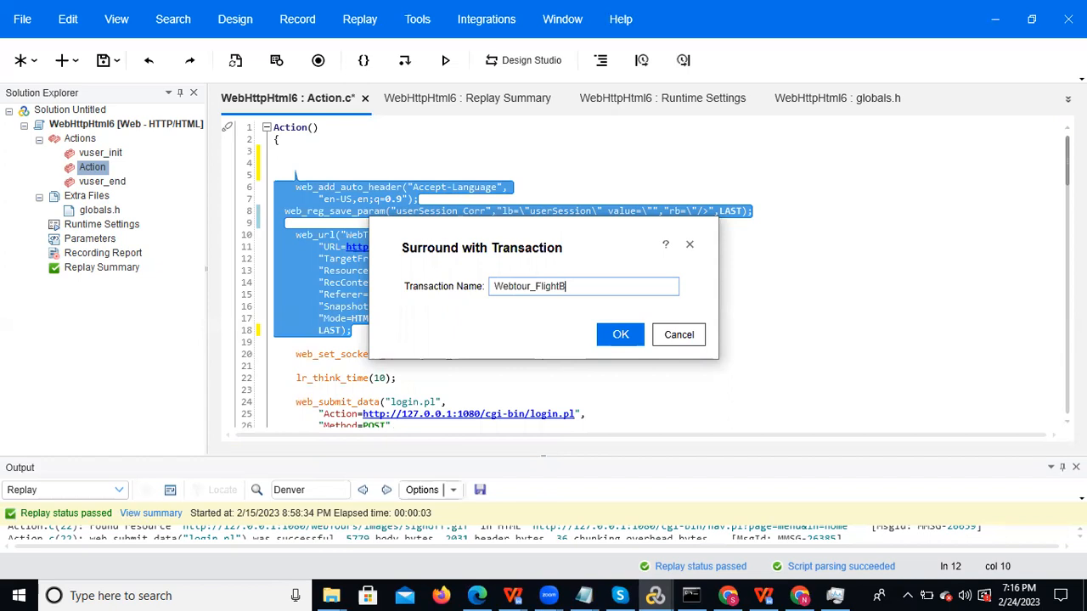
type("ooking_T01")
left_click(616, 334)
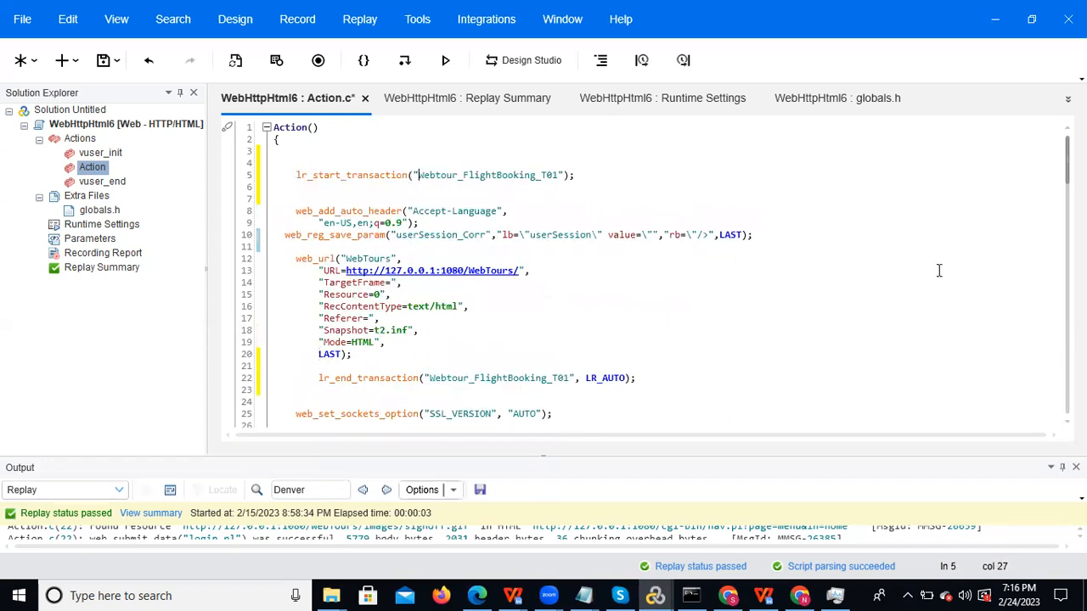
- Surround the login.pl submit-data request with a transaction named Webtour_FlightBooking_Login_T02
scroll(645, 275, "down", 6)
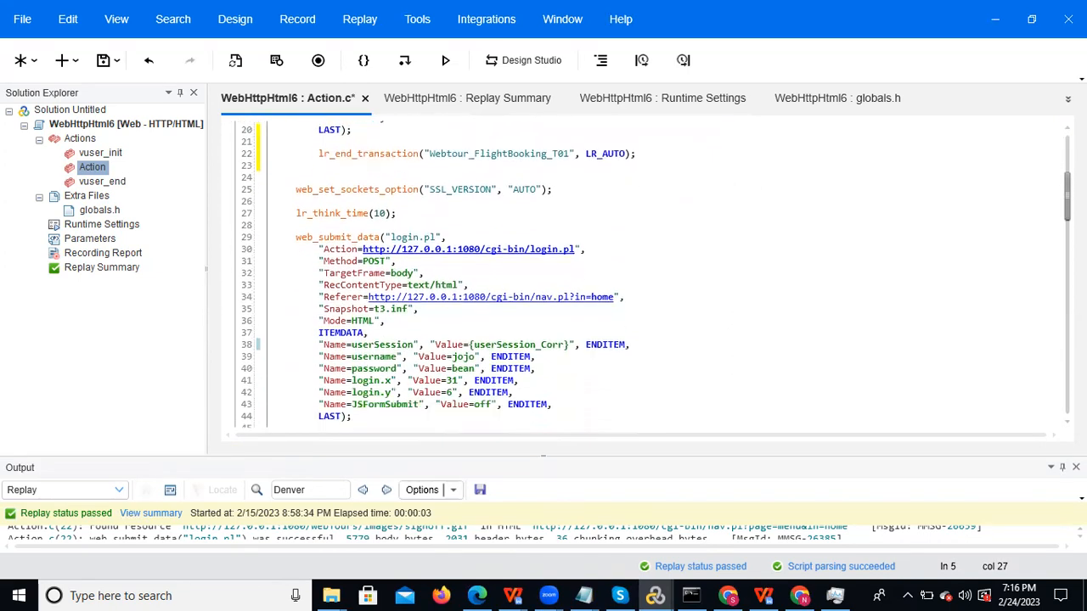
scroll(645, 275, "down", 2)
scroll(645, 275, "up", 8)
scroll(645, 275, "down", 4)
scroll(645, 275, "down", 3)
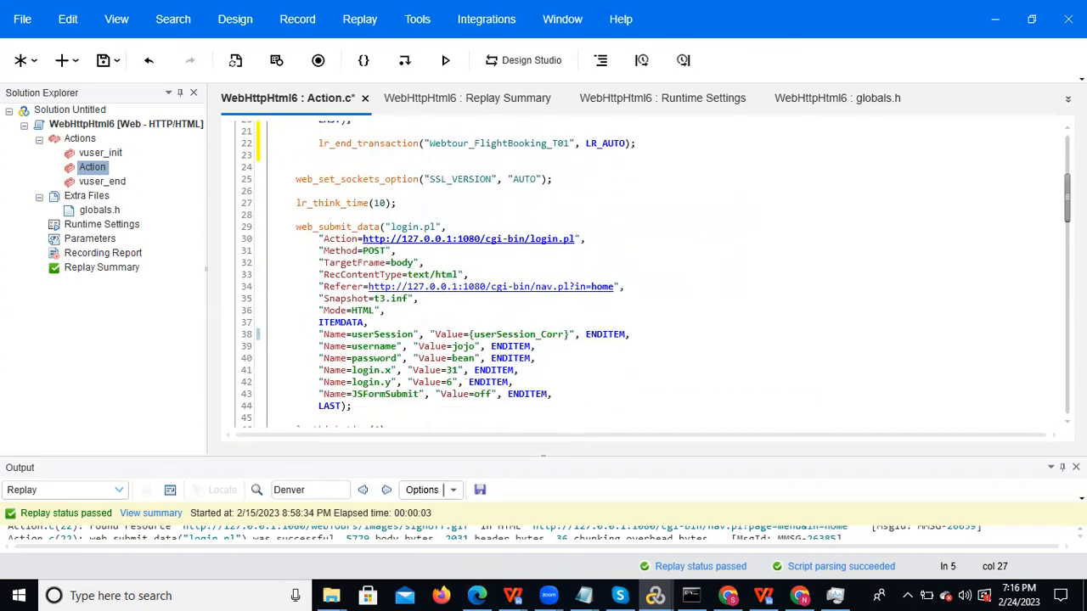
scroll(290, 176, "up", 1)
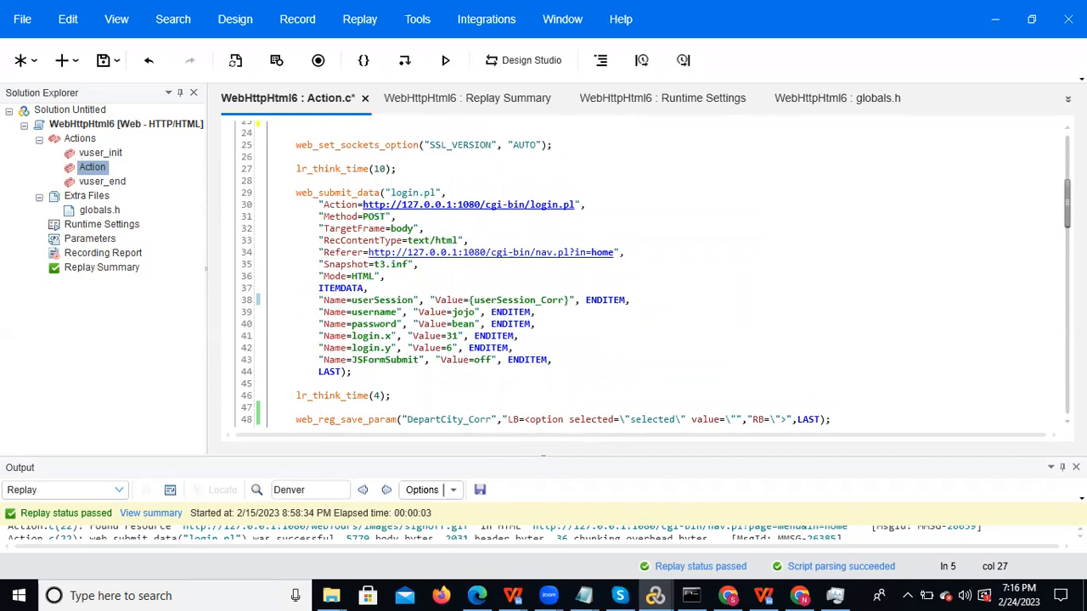
left_click_drag(290, 186, 450, 373)
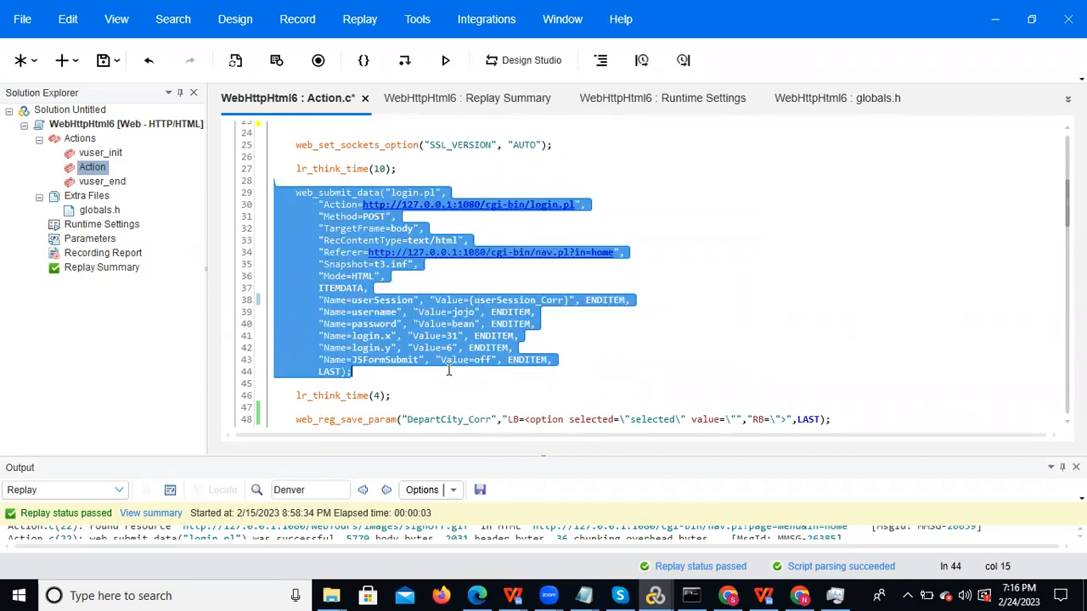
right_click(355, 244)
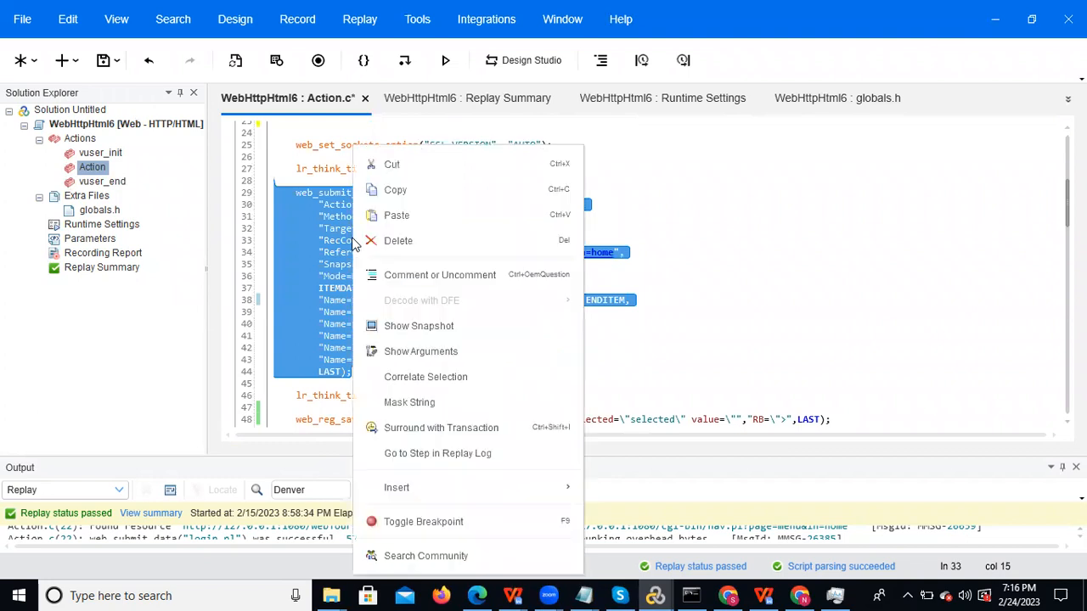
left_click(457, 428)
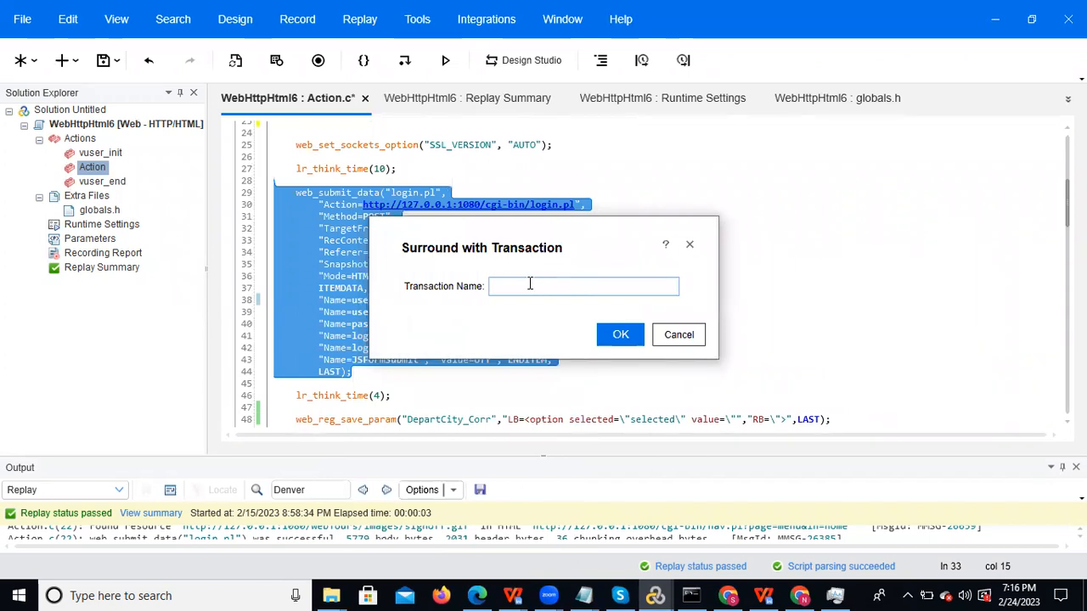
type("Webtour_")
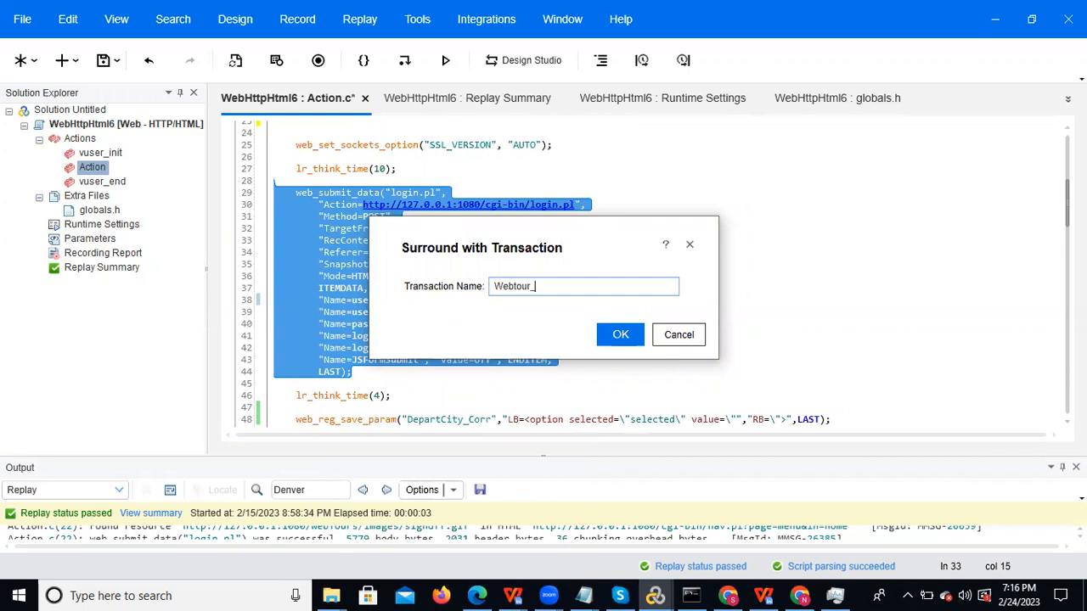
type("FlightBooking_Login")
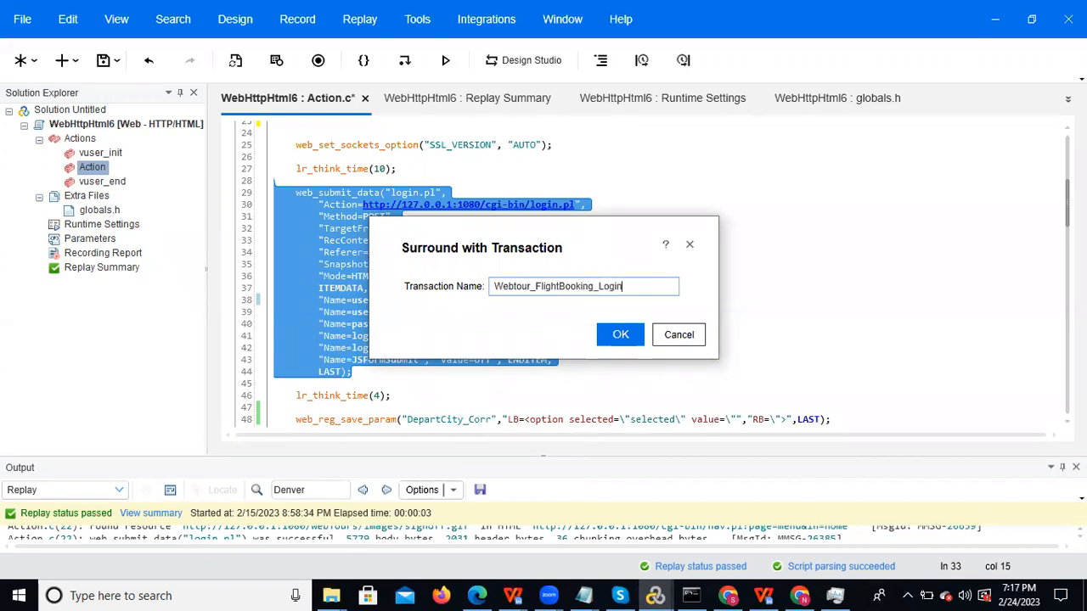
type("_T02")
left_click(629, 338)
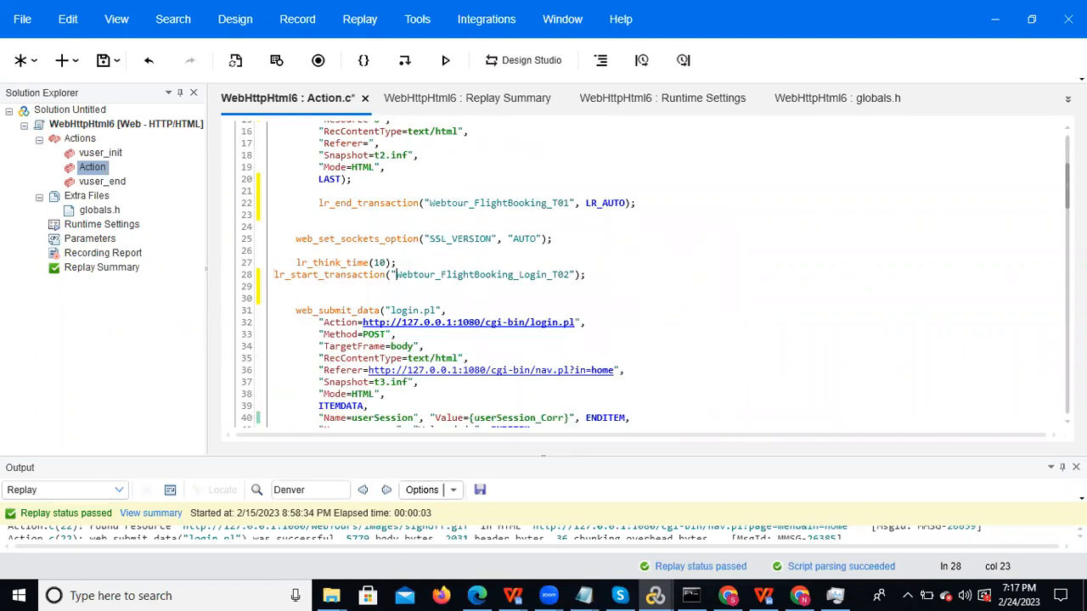
- Surround the "Search Flights Button" web_url request with a transaction named Webtour_Flightbooking_CliclOnFlight_T03
scroll(645, 275, "down", 11)
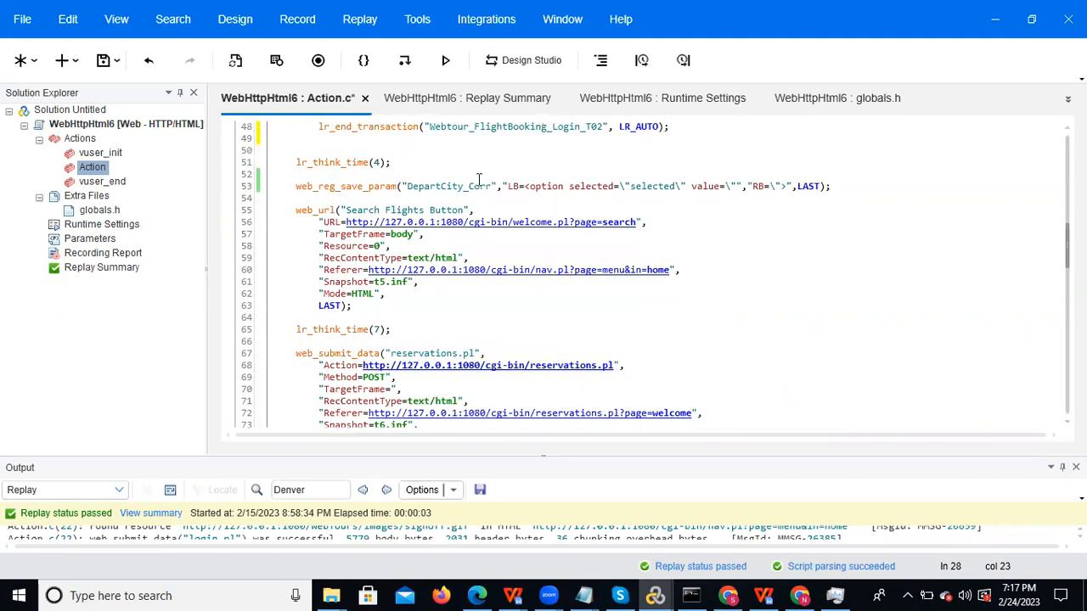
left_click_drag(294, 211, 273, 317)
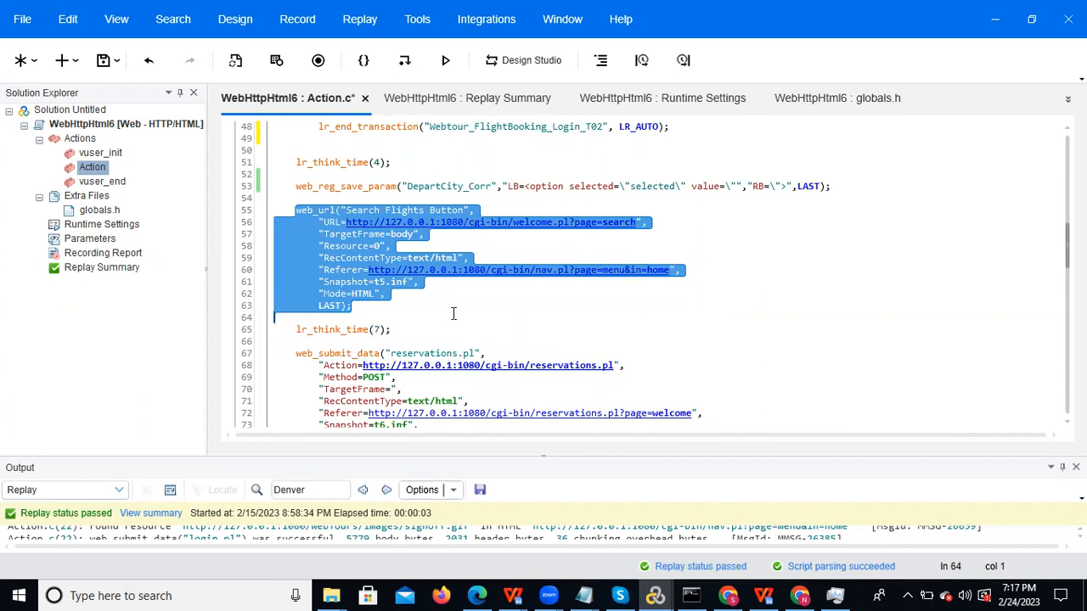
right_click(340, 238)
left_click(465, 427)
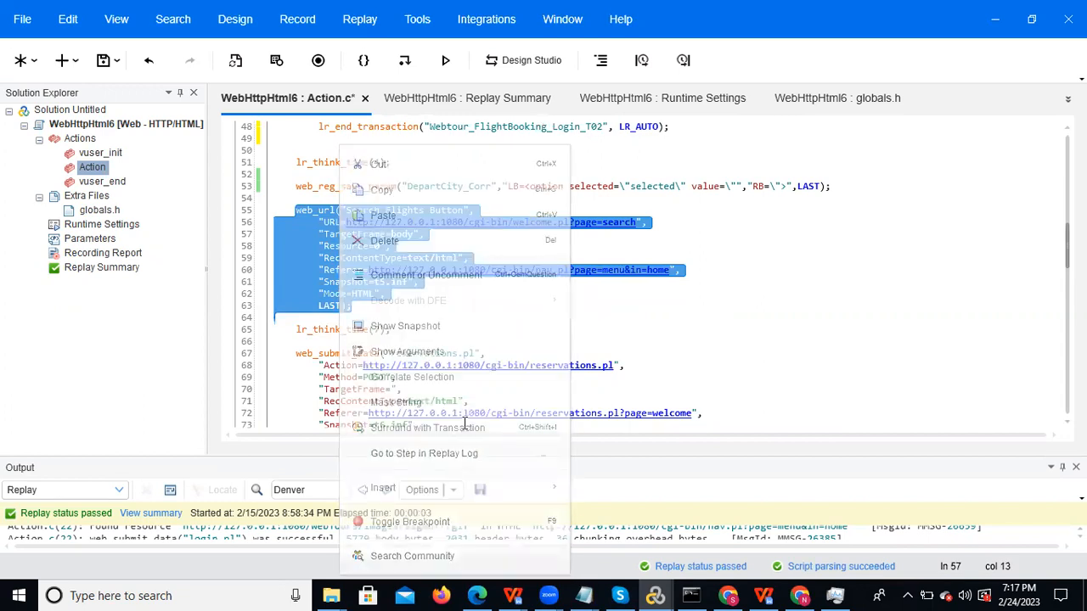
type("We")
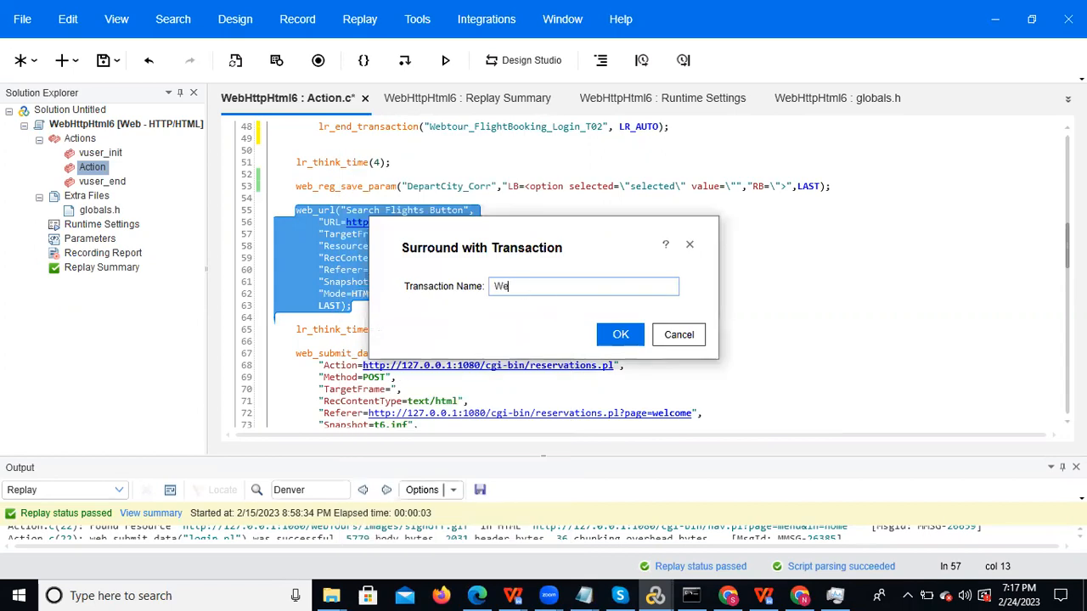
type("btour_Flightbooking_")
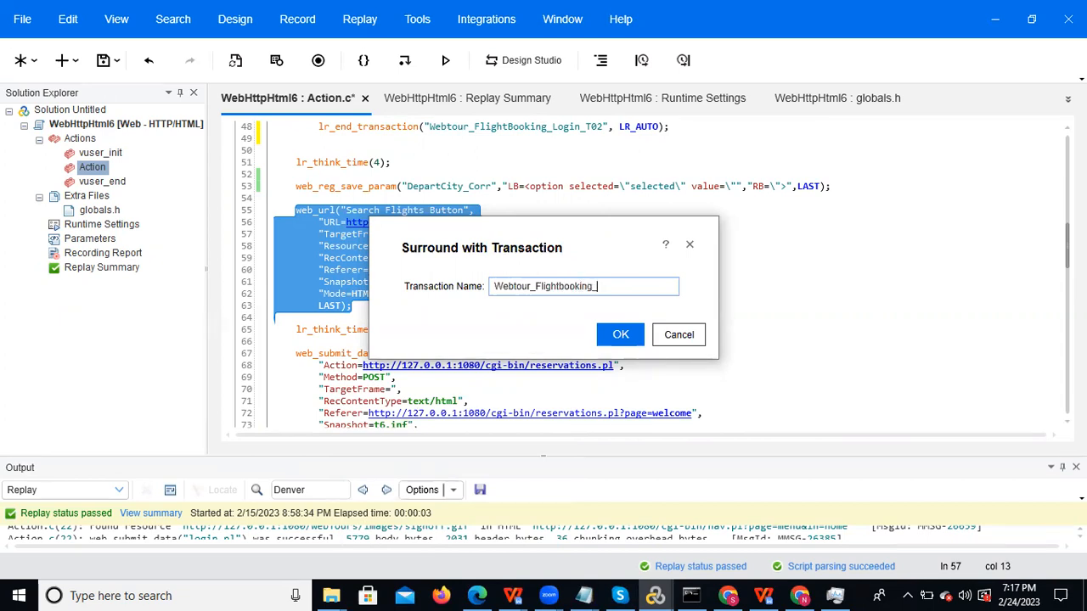
type("ClickOnFlight_T03")
left_click(633, 338)
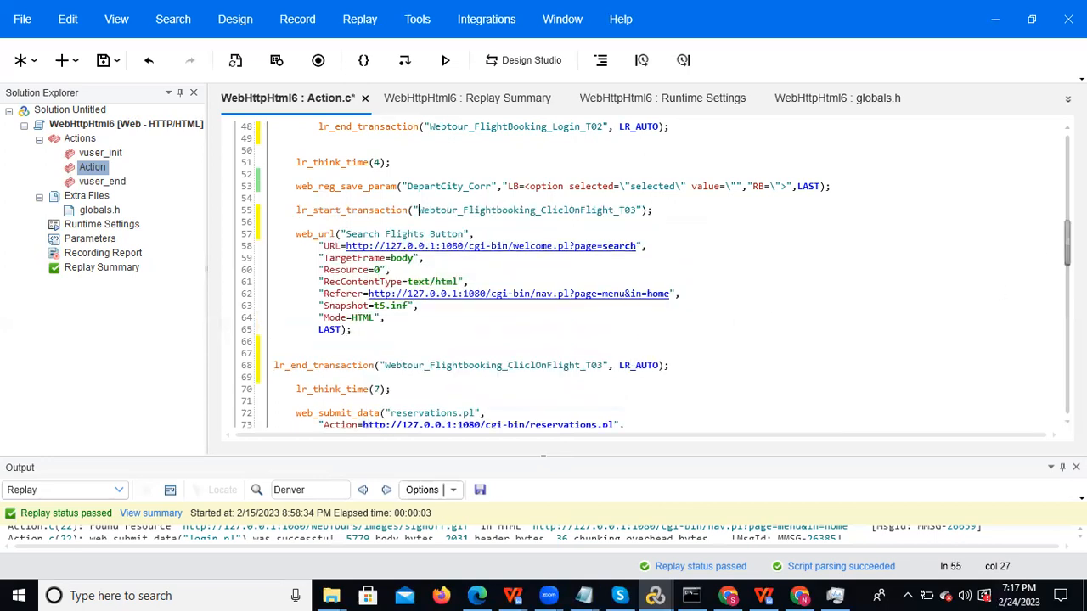
- Surround the whole first reservations.pl submit-data request with a transaction named Webtour_FlightBooking_FindFlight_T04
scroll(1049, 245, "down", 5)
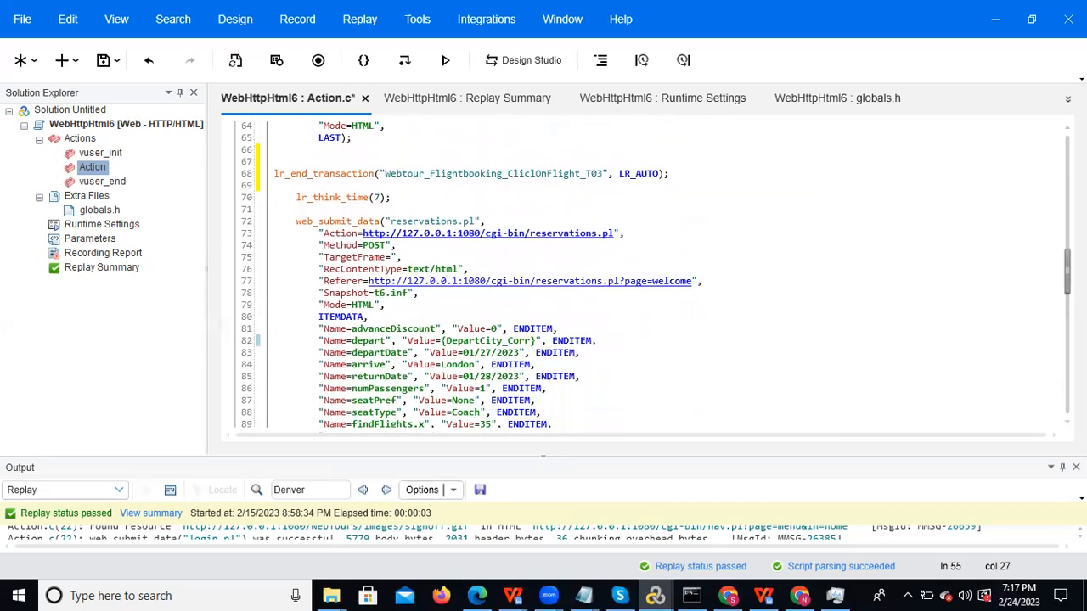
double_click(299, 222)
left_click_drag(299, 222, 506, 350)
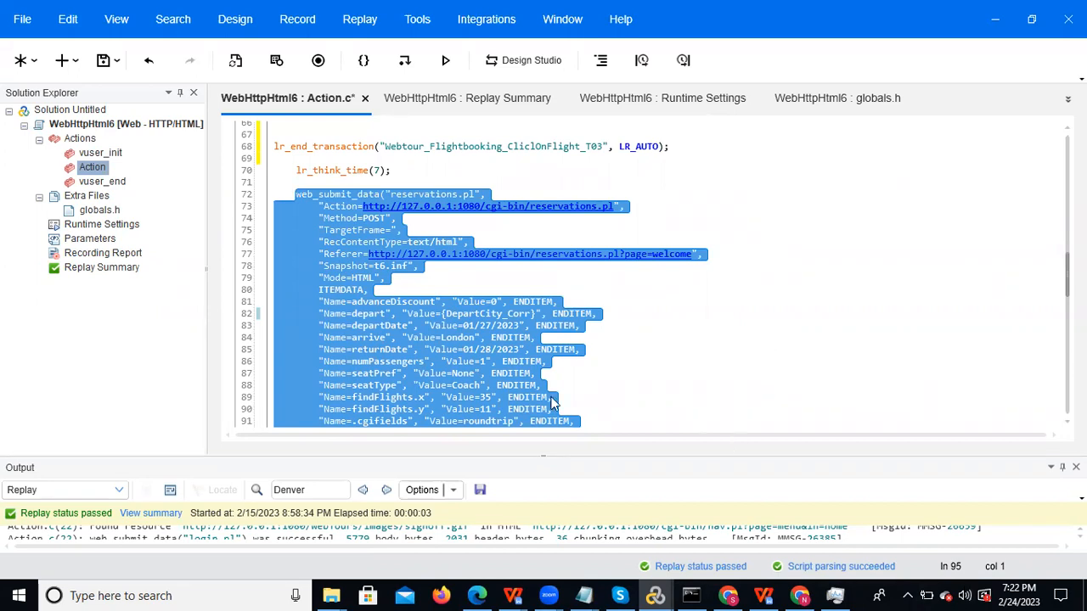
left_click(556, 292)
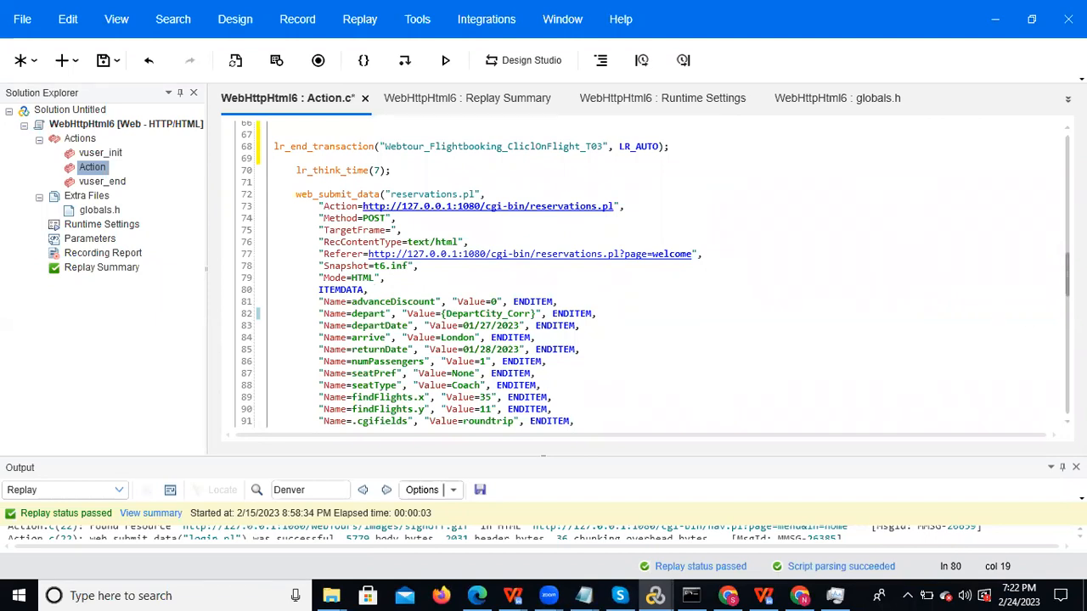
left_click_drag(296, 194, 459, 334)
right_click(423, 267)
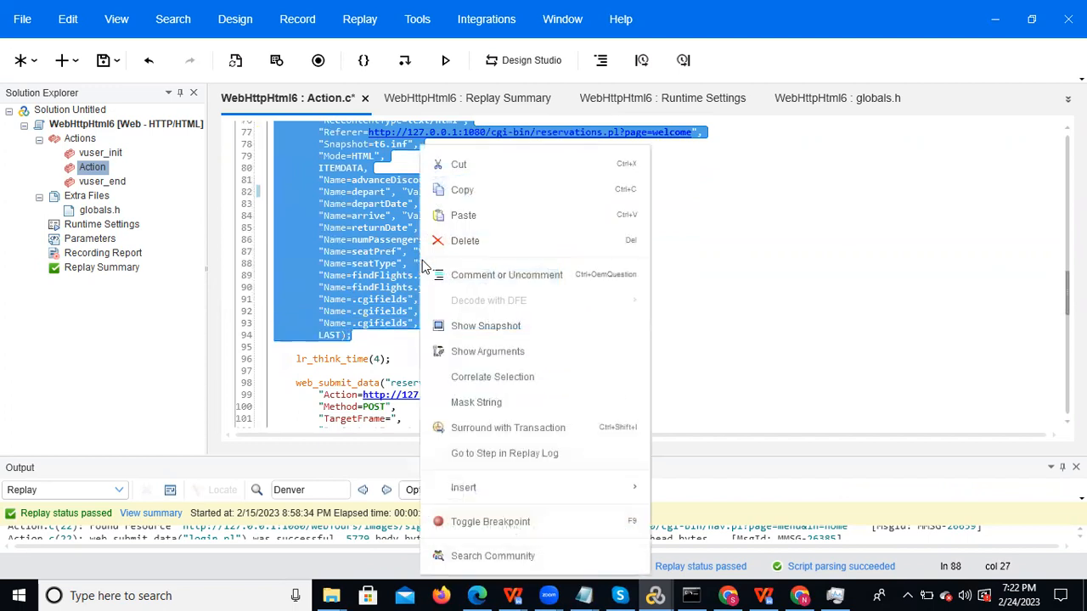
left_click(522, 433)
type("Webtour")
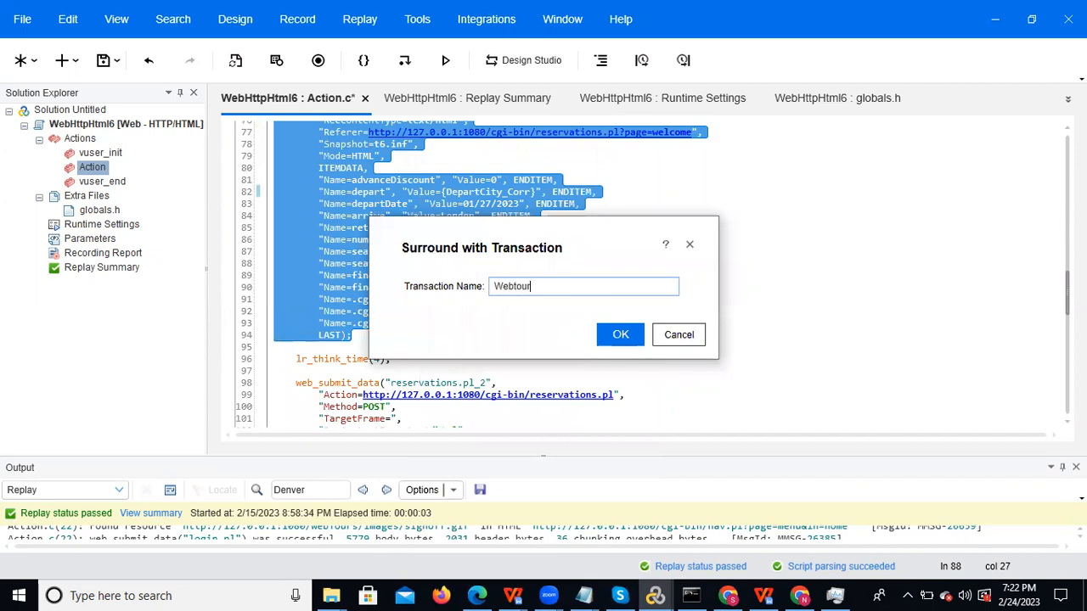
type("_FlightBooking_Find")
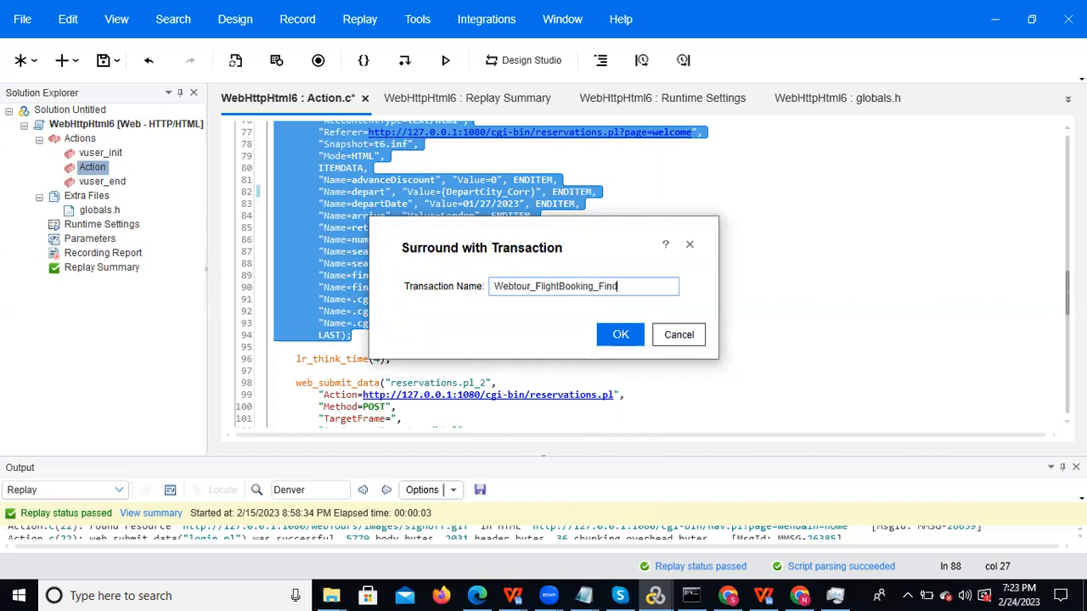
type("Flight_T04")
left_click(637, 331)
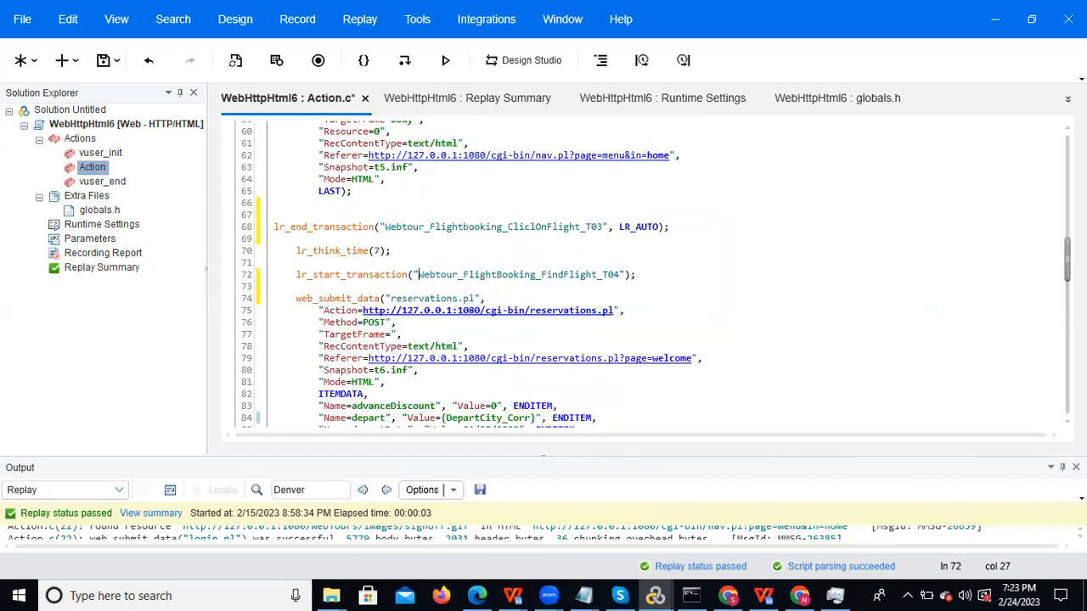
scroll(647, 274, "down", 5)
scroll(647, 275, "up", 3)
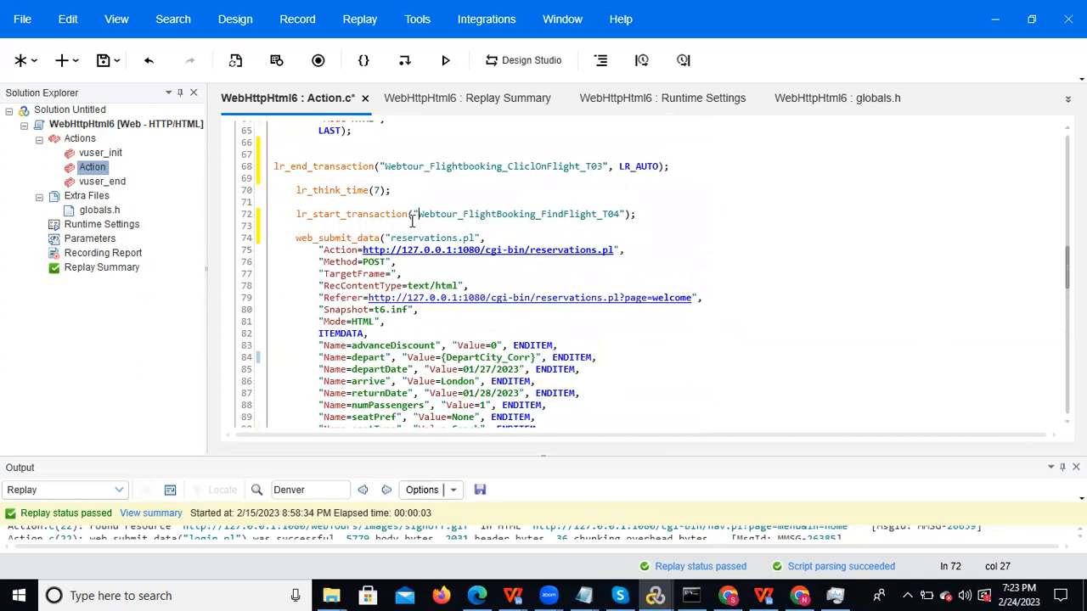
left_click_drag(417, 213, 538, 213)
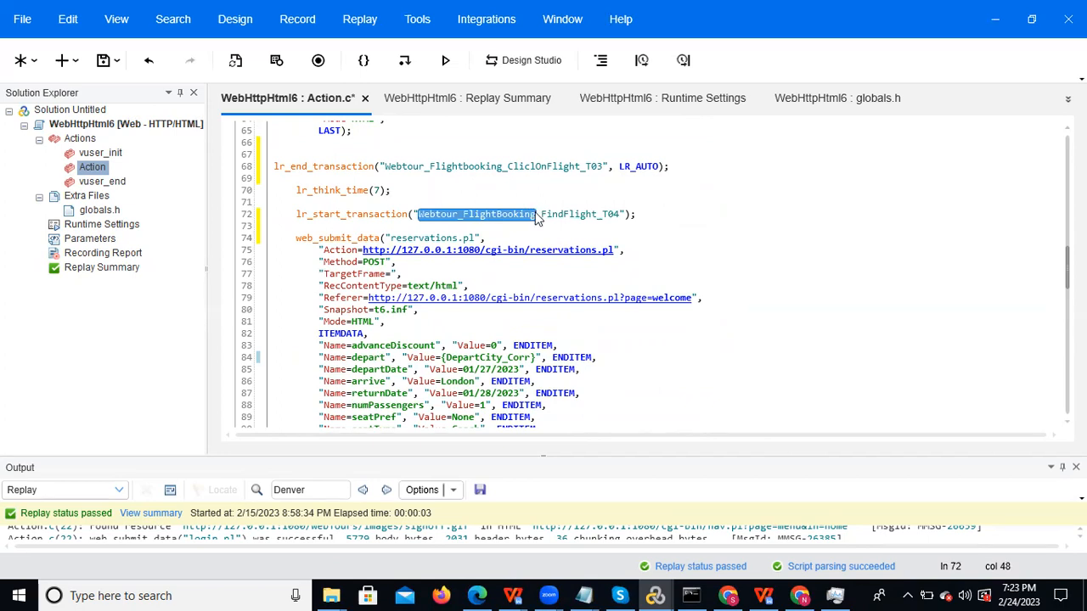
left_click(296, 238)
left_click_drag(399, 282, 439, 355)
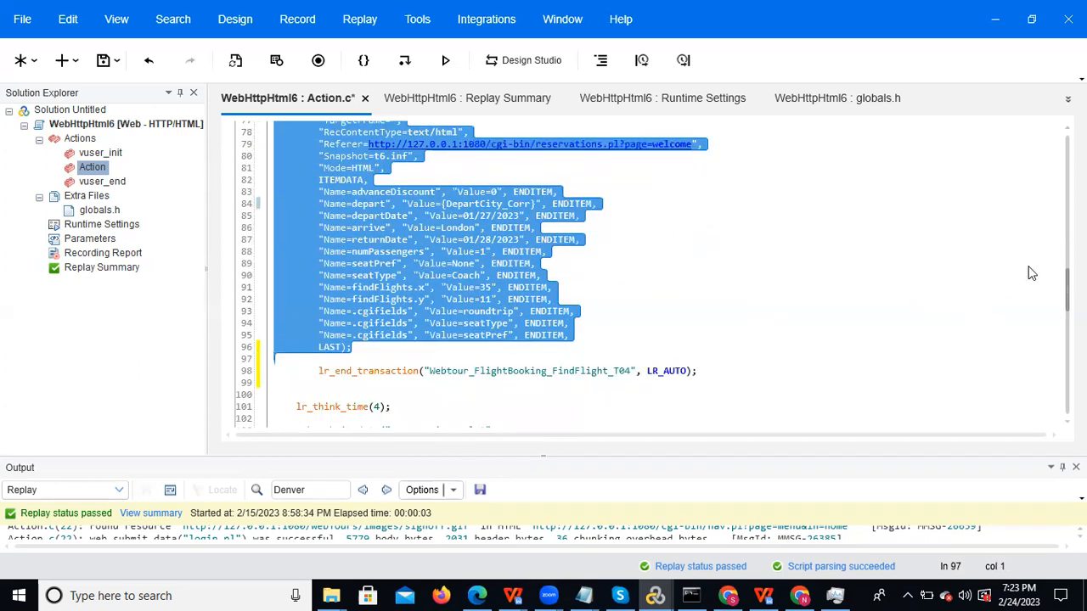
- Surround the whole reservations.pl_2 submit-data request with a transaction named Webtour_FlightBooking_SelectFlight_T05
left_click_drag(1067, 286, 1067, 316)
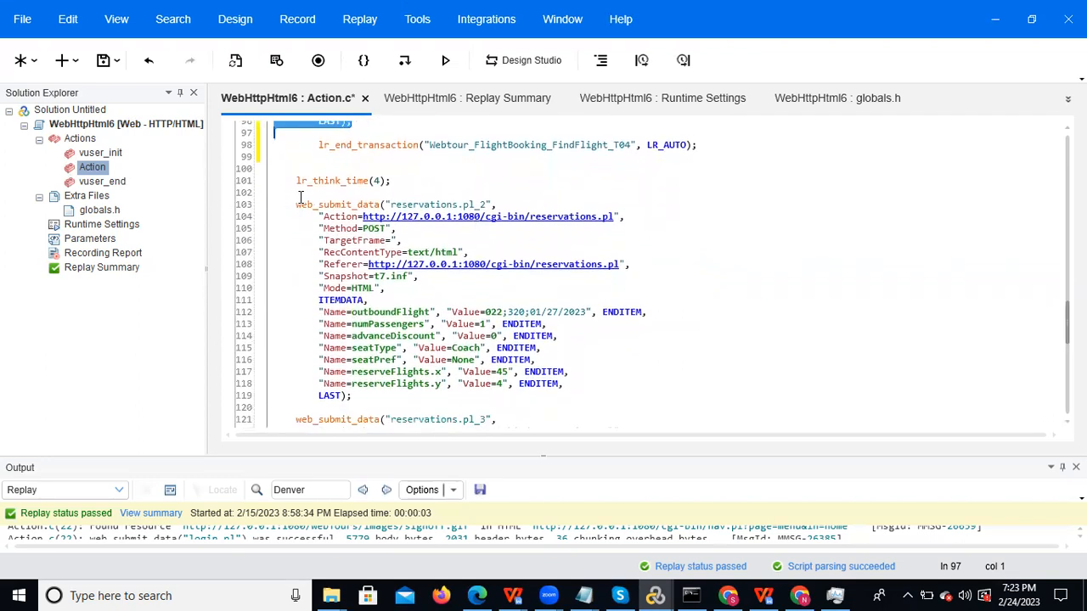
left_click_drag(292, 204, 429, 403)
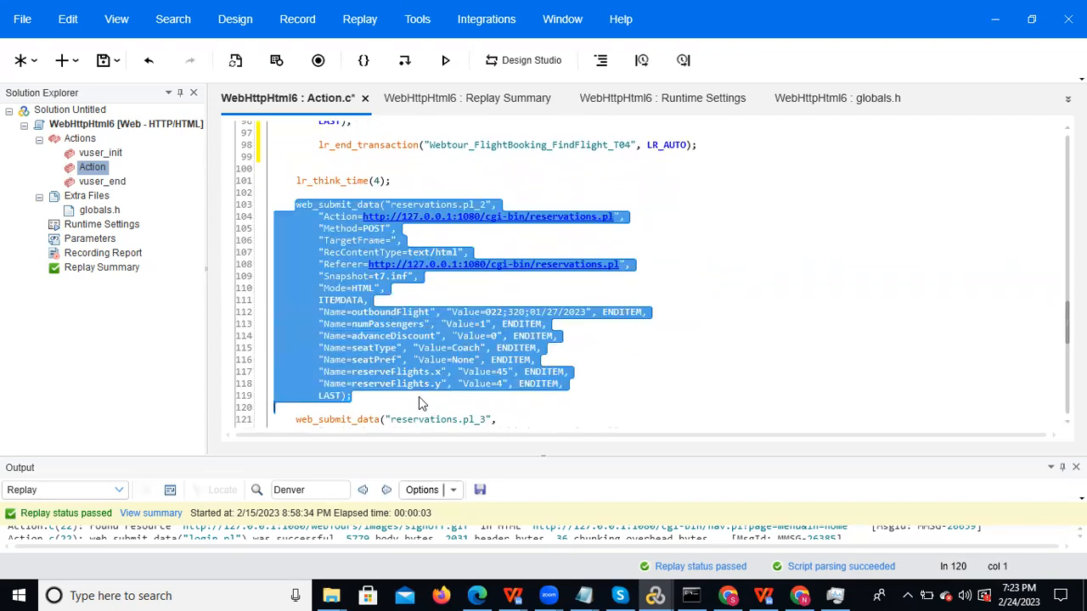
right_click(365, 292)
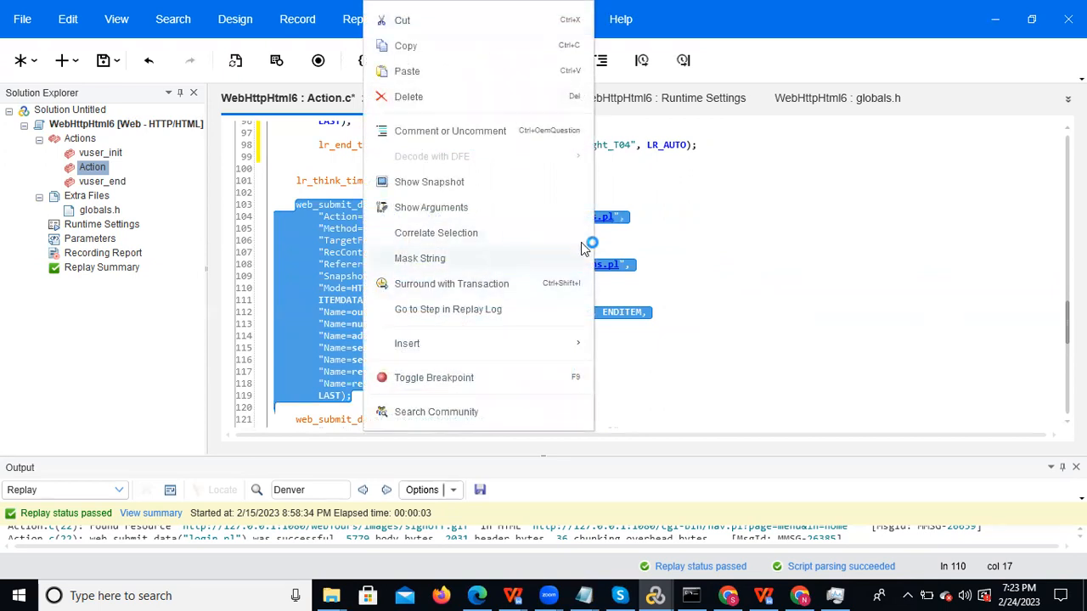
left_click(475, 286)
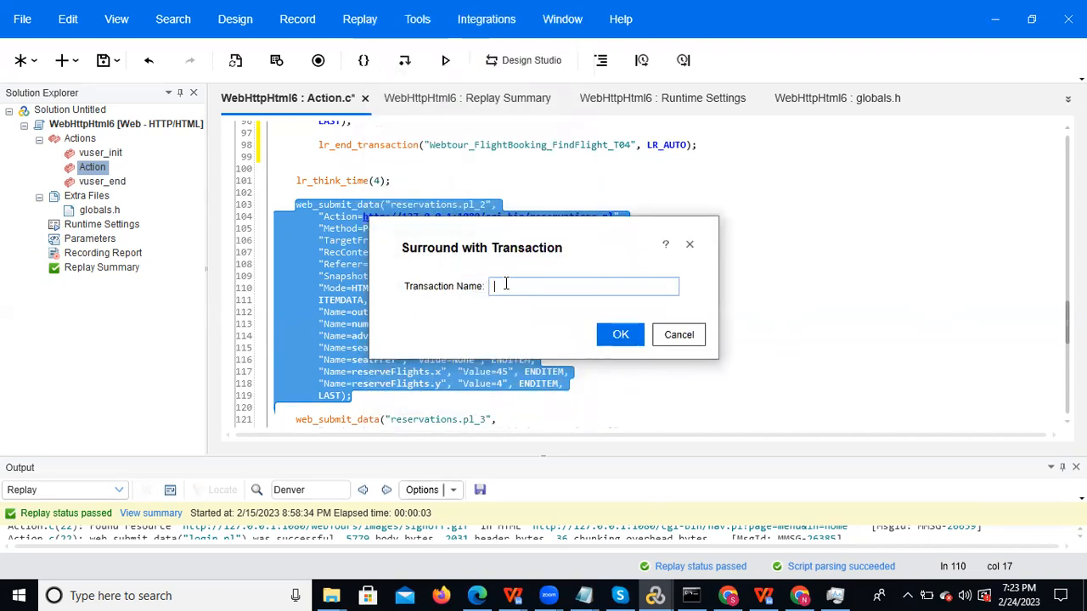
key("ctrl+v")
type("_Selec")
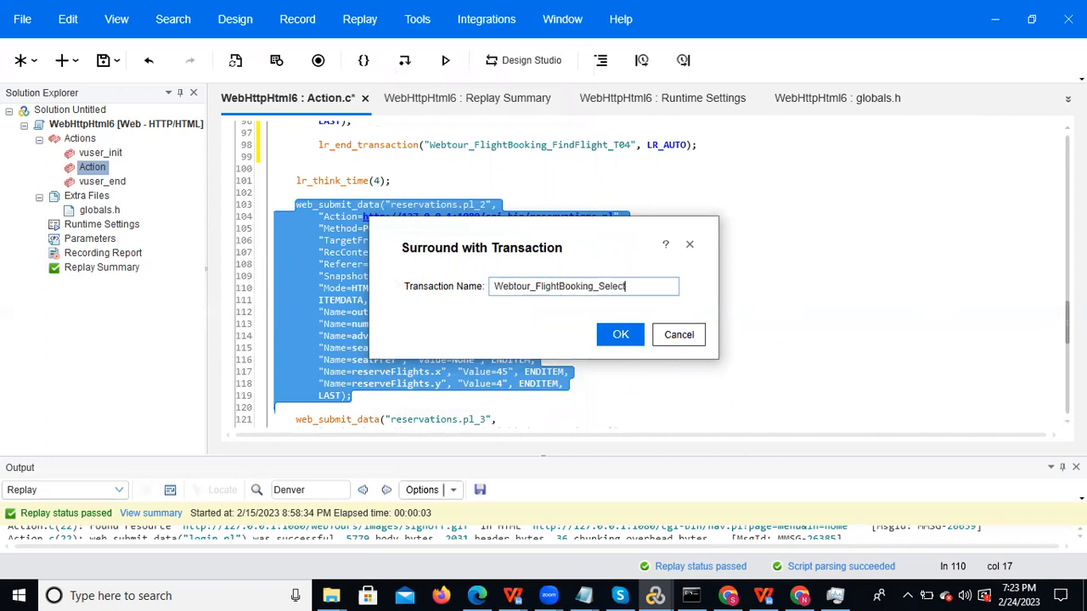
type("tFlight_T05")
left_click(632, 335)
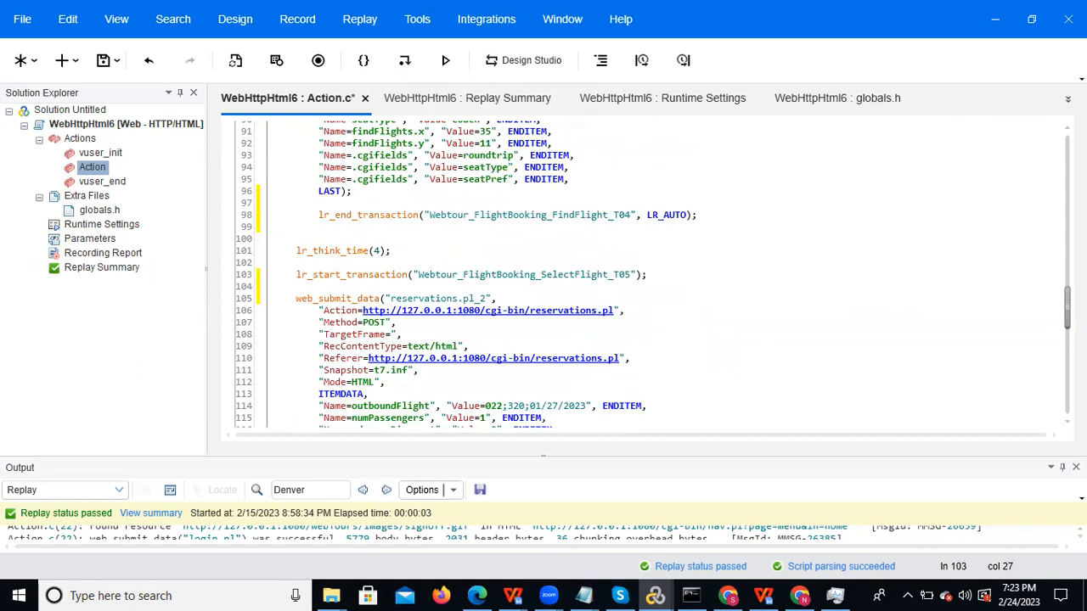
- Surround the whole reservations.pl_3 submit-data request with a transaction named Webtour_FlightBooking_Payment_T06
scroll(654, 275, "down", 10)
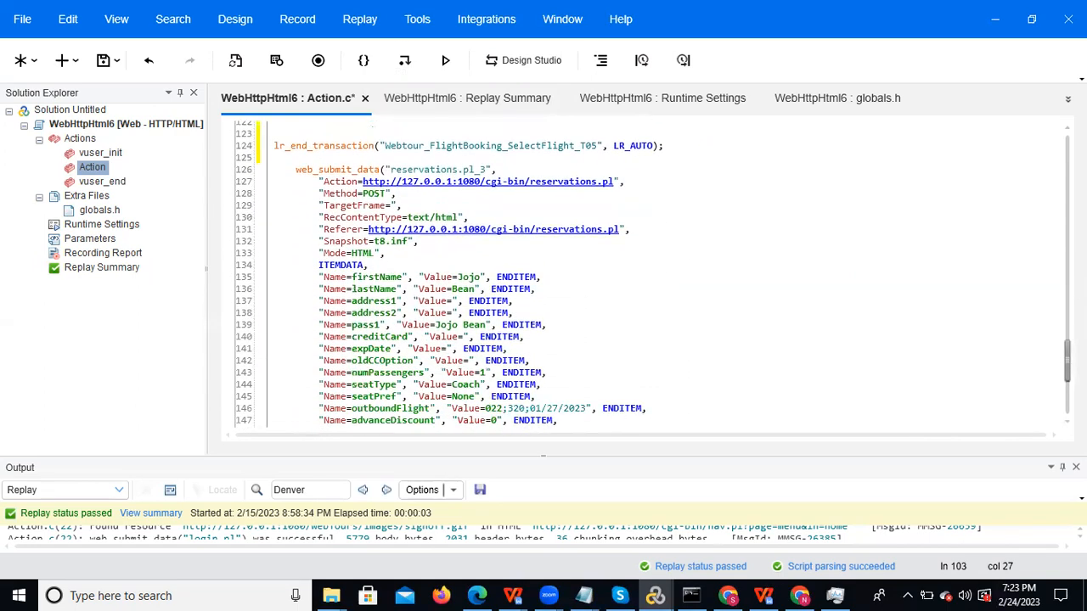
scroll(888, 315, "up", 2)
left_click_drag(290, 242, 416, 264)
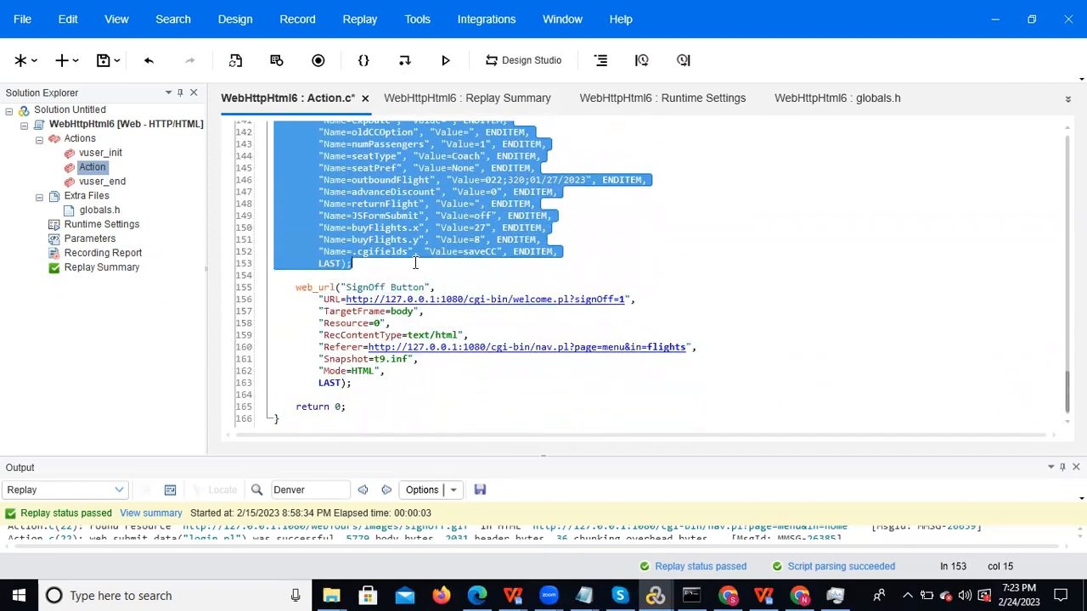
right_click(350, 185)
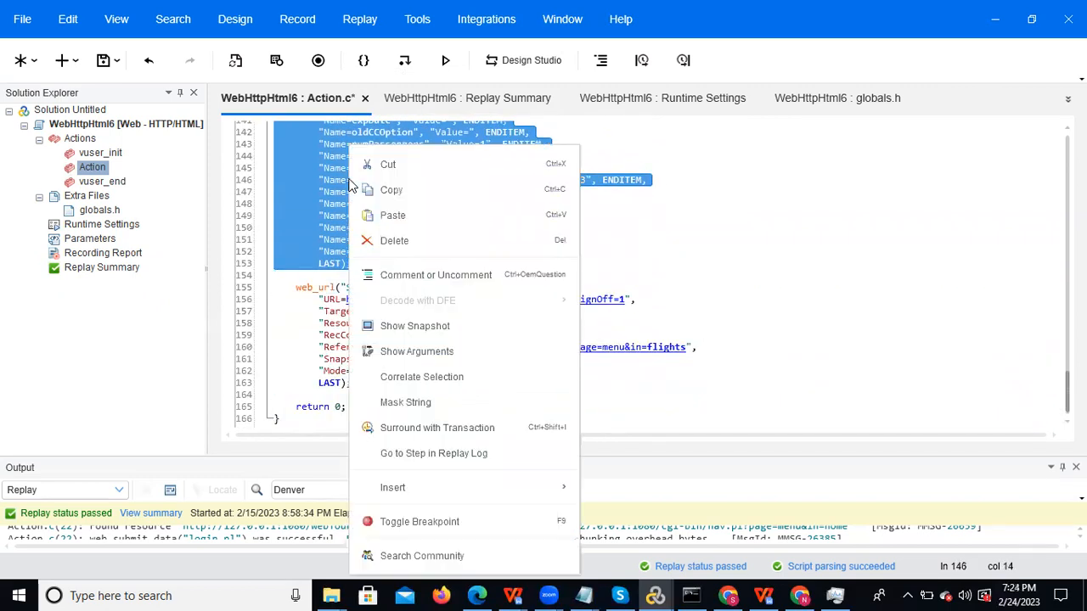
left_click(448, 427)
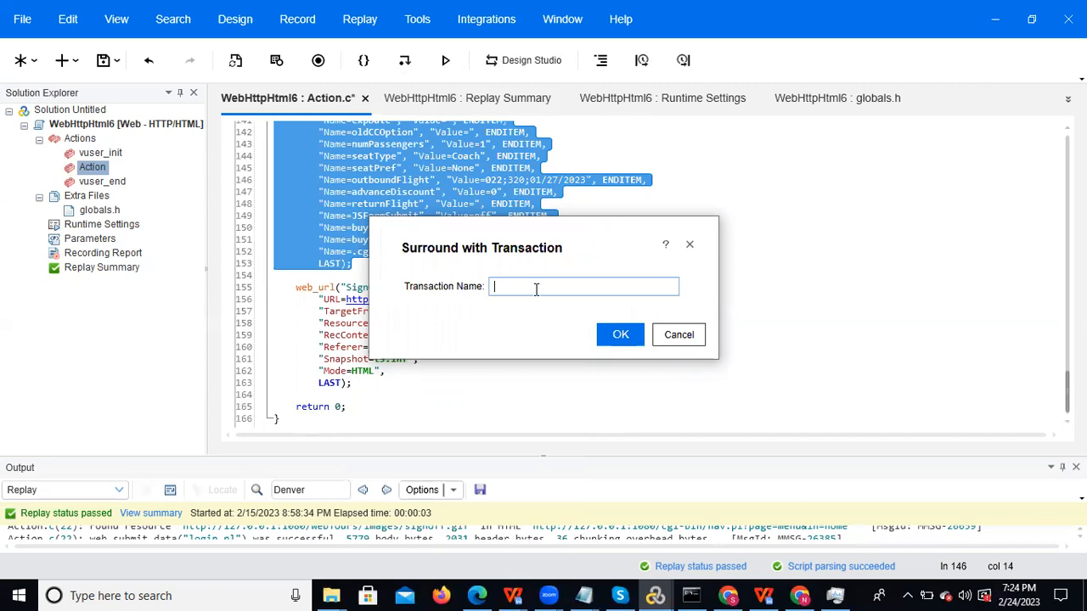
key("ctrl+v")
type("_Paym")
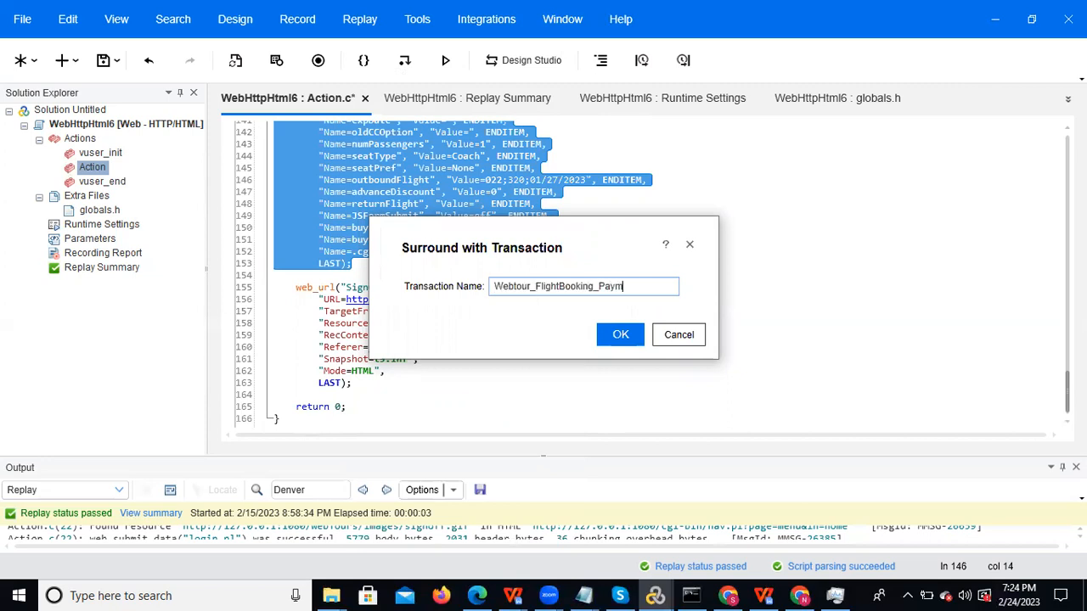
type("ent_T06")
left_click(619, 334)
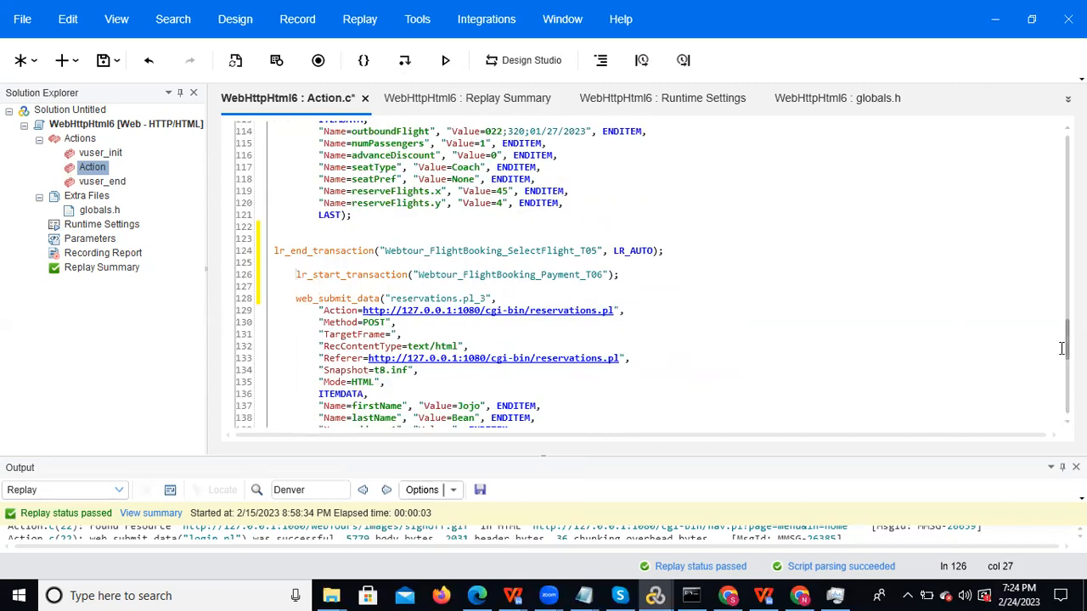
- Surround the "SignOff Button" web_url request with a transaction named Webtour_FlightBooking_Signoff_T07
scroll(442, 345, "down", 10)
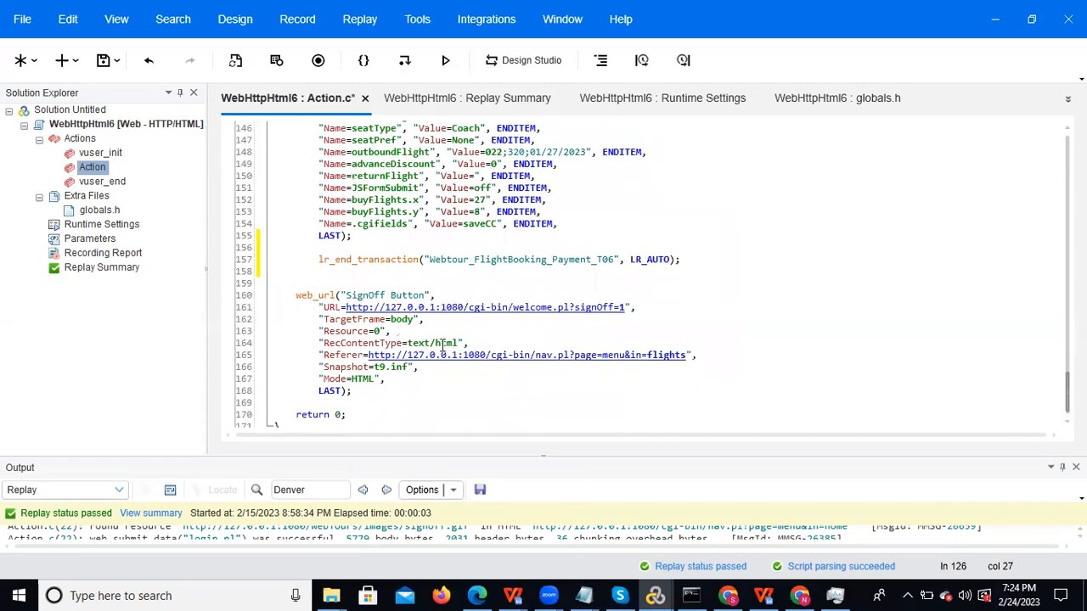
left_click_drag(295, 295, 426, 402)
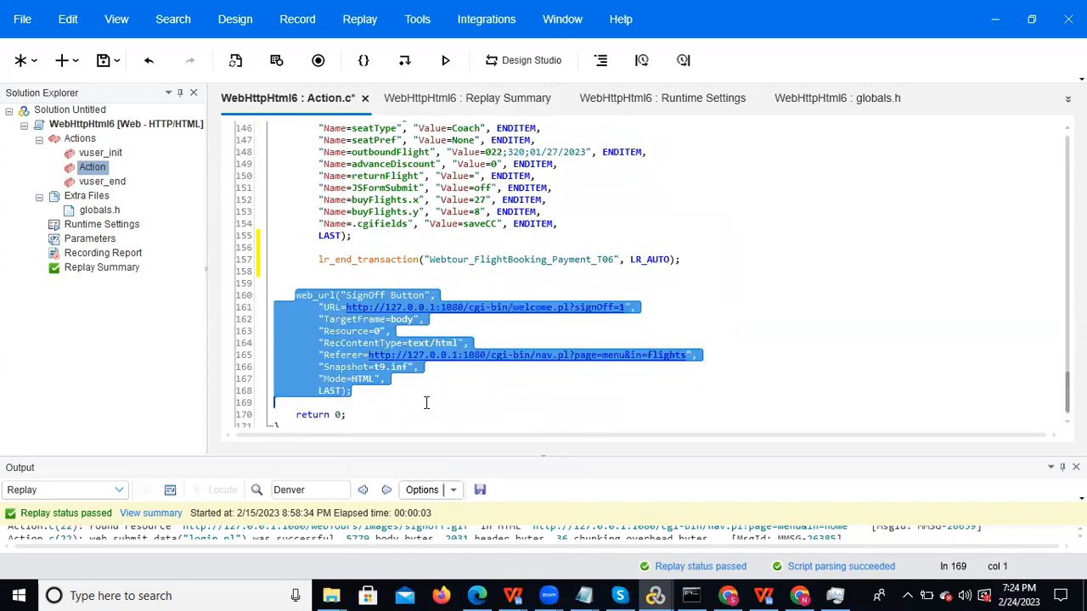
right_click(335, 312)
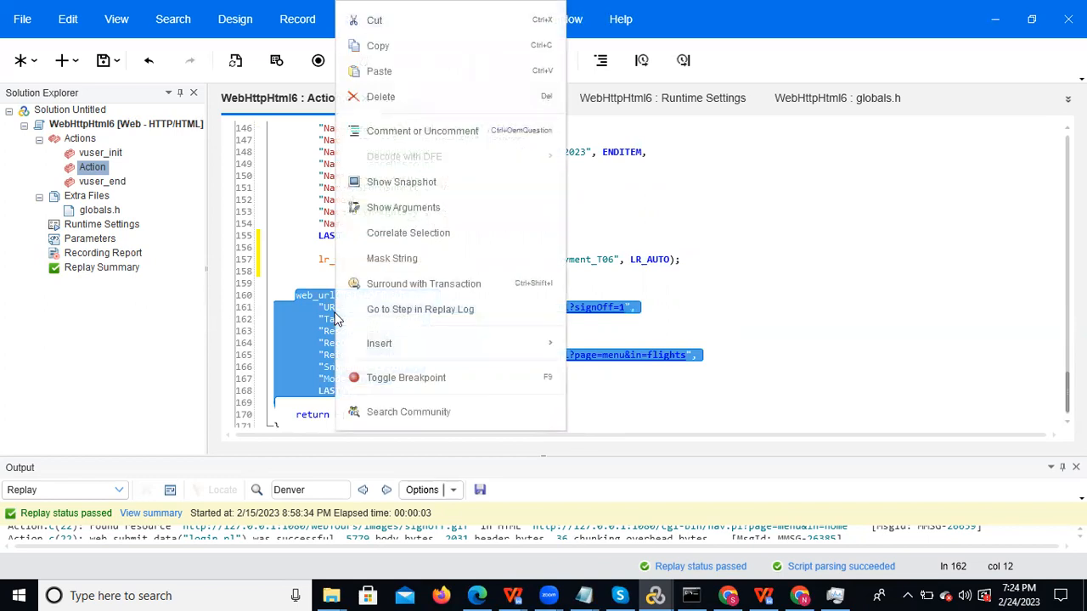
left_click(473, 289)
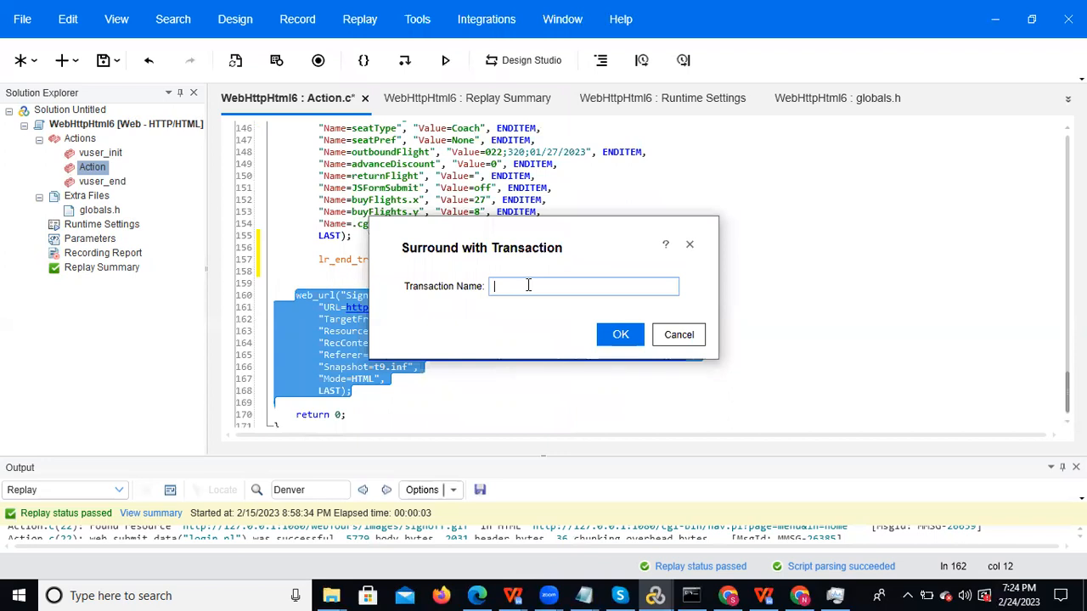
key("ctrl+v")
type("_")
type("Sig")
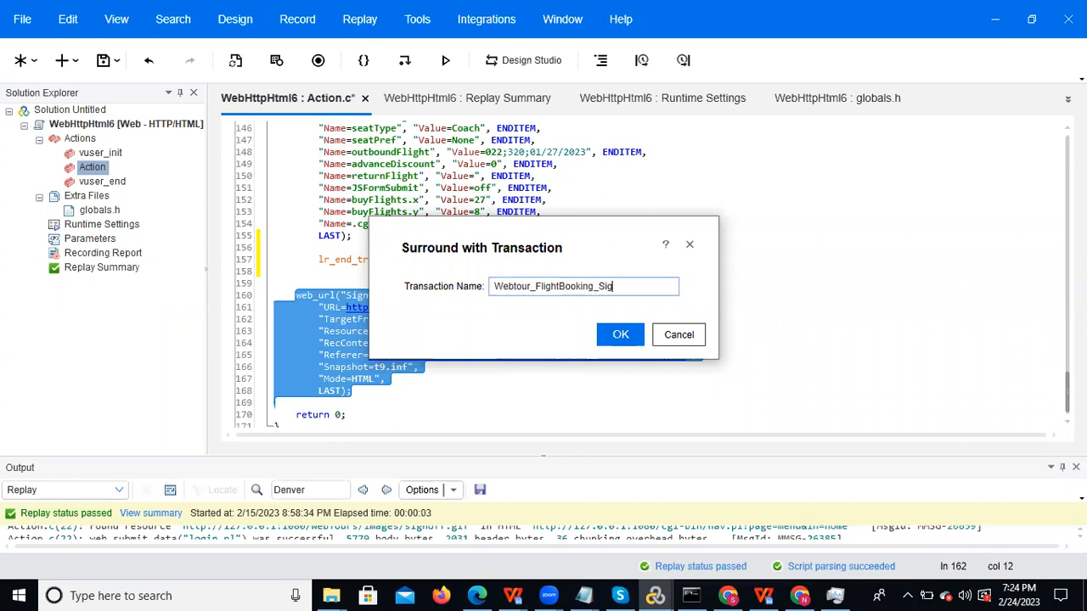
type("noff_T07")
left_click(621, 335)
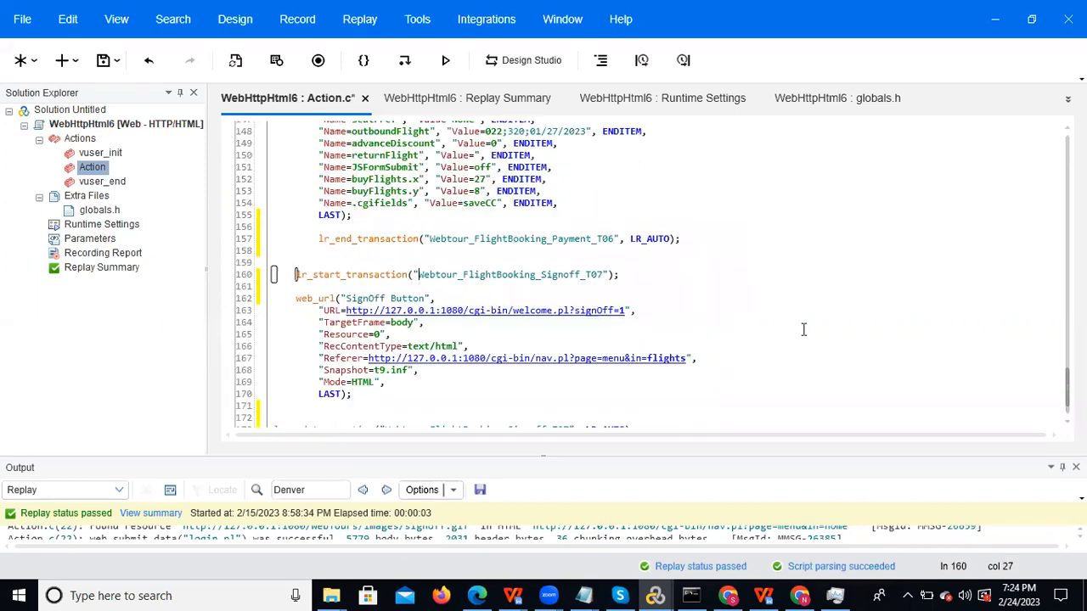
left_click_drag(1067, 386, 1021, 277)
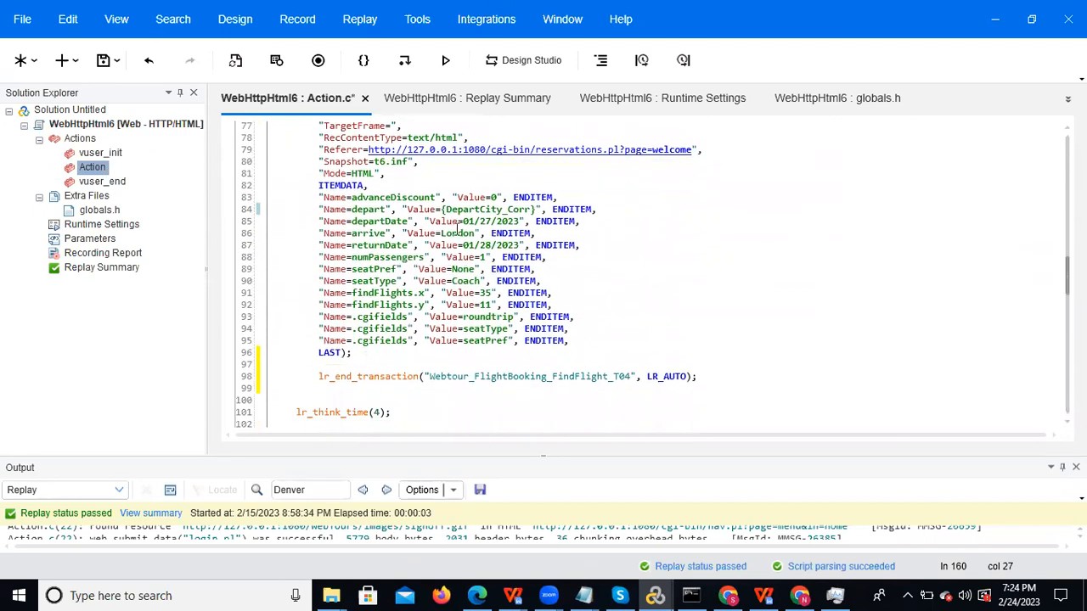
double_click(456, 234)
right_click(456, 235)
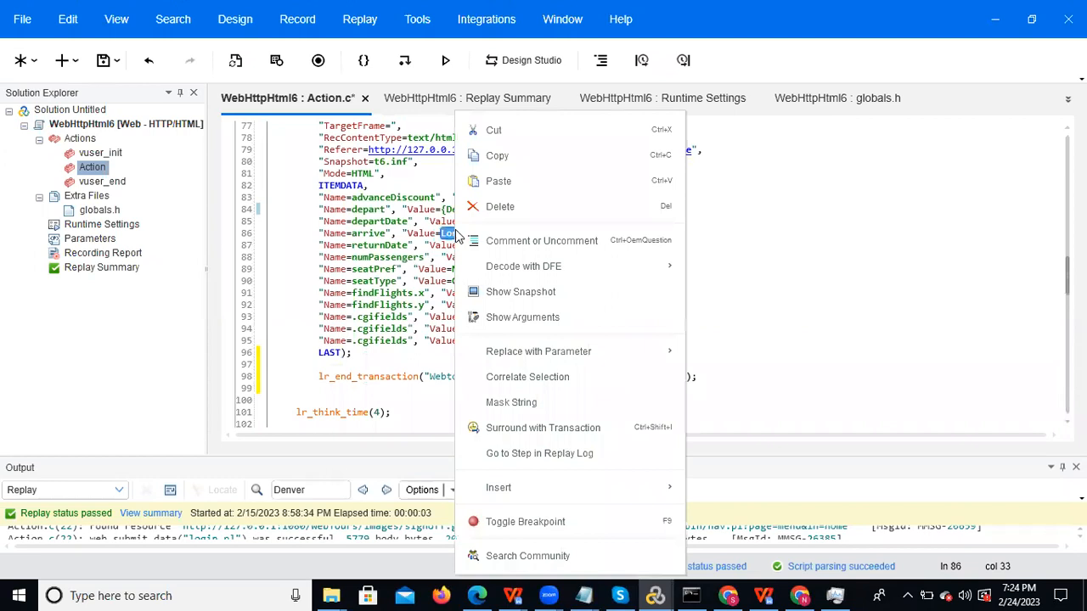
mouse_move(671, 352)
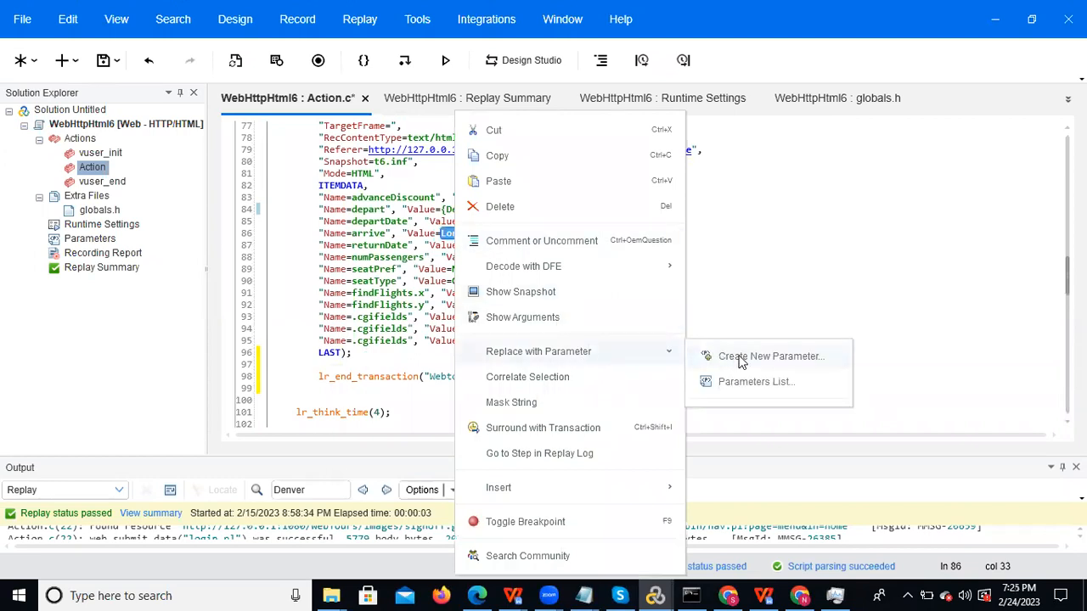
left_click(544, 381)
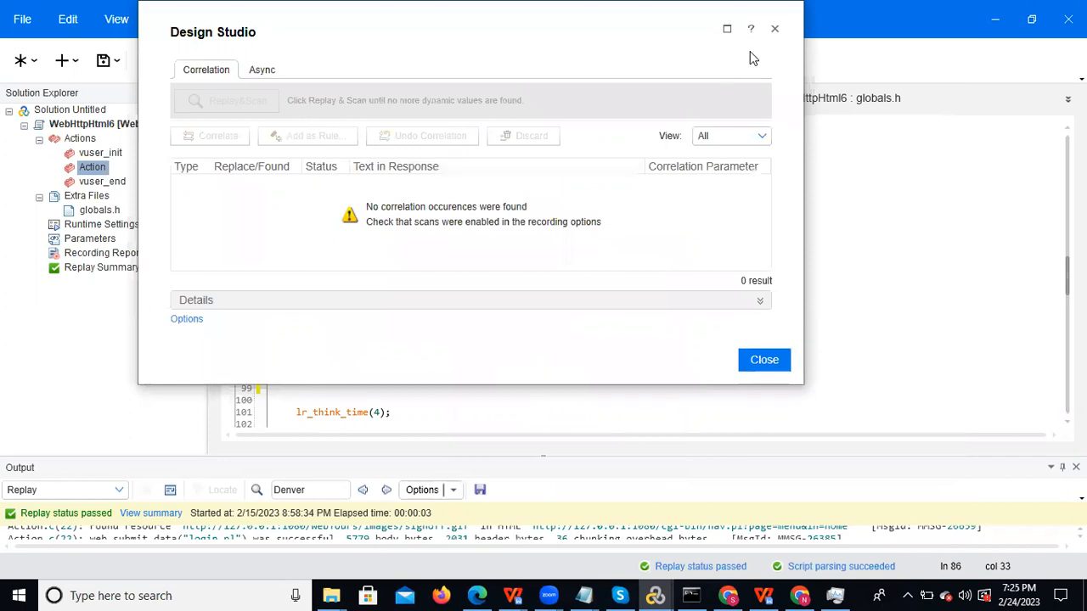
left_click(774, 29)
left_click(653, 231)
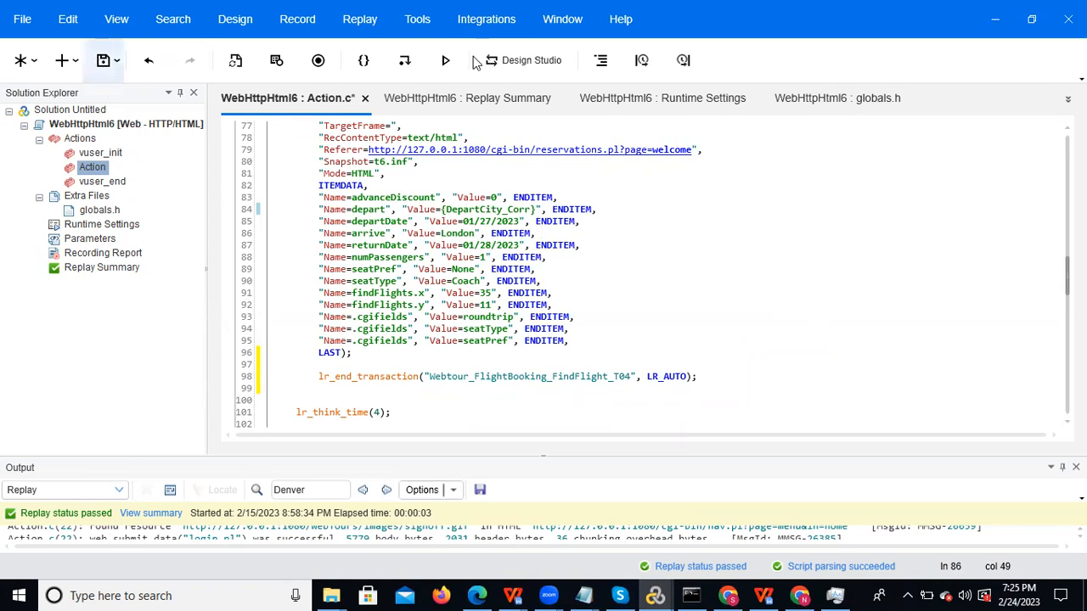
- Try to replay the script and examine the compilation output
left_click(446, 60)
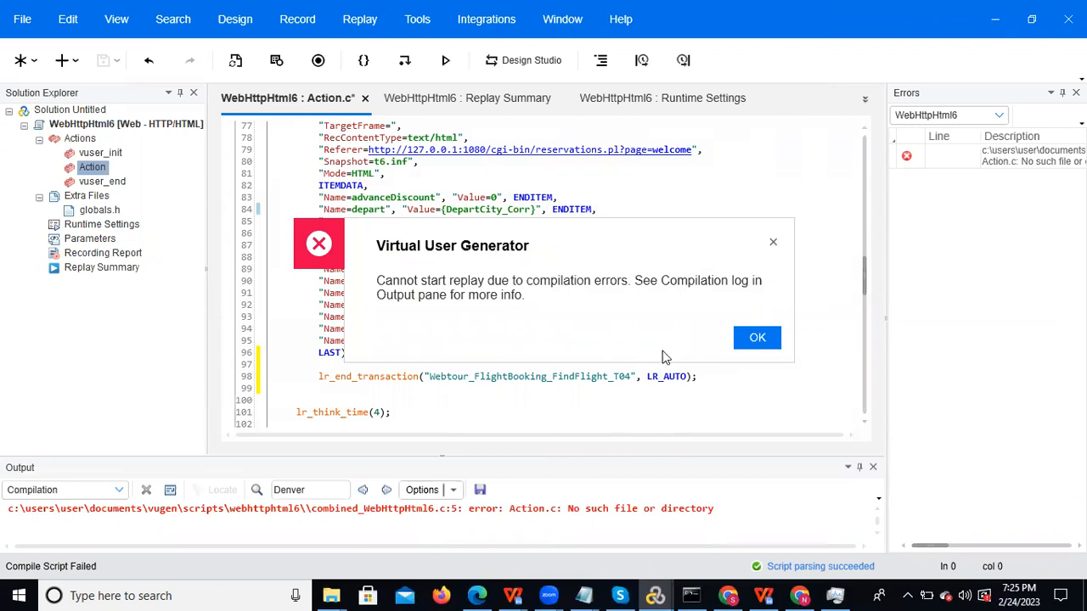
left_click(761, 337)
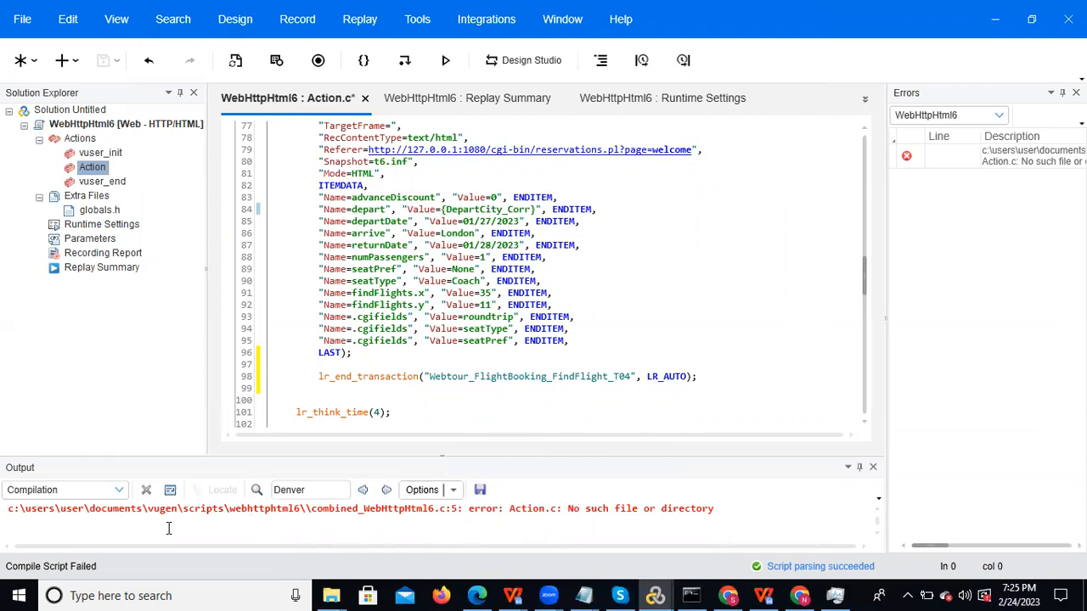
left_click(631, 512)
double_click(631, 513)
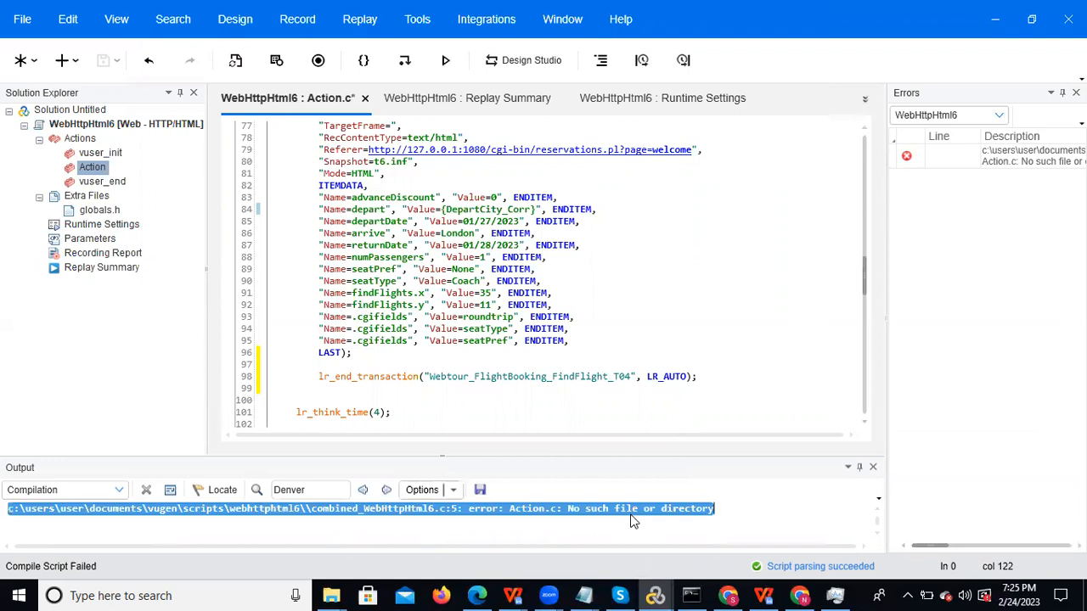
double_click(630, 513)
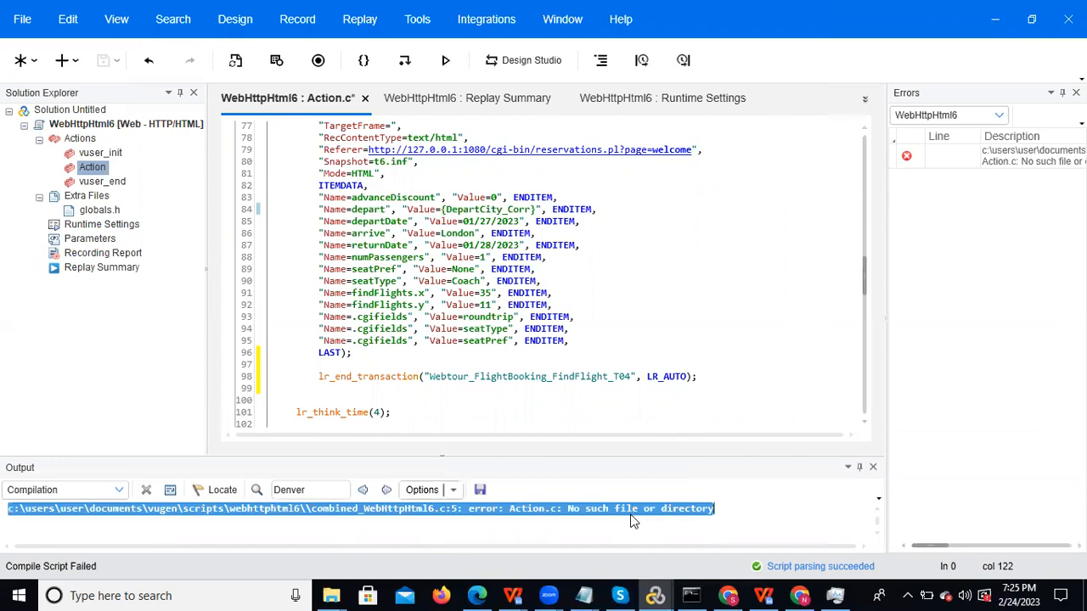
- Save the script under the new name Webtour_FlightBooking_24022023 in the VuGen Scripts folder
left_click(22, 19)
left_click(74, 190)
key("ctrl+s")
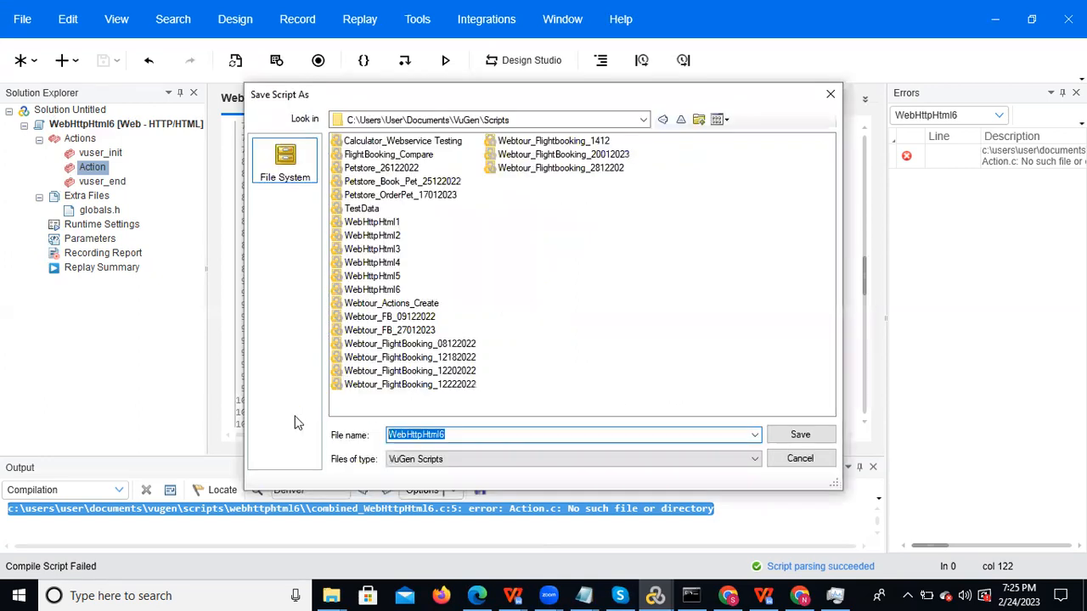
key("ctrl+v")
type("_")
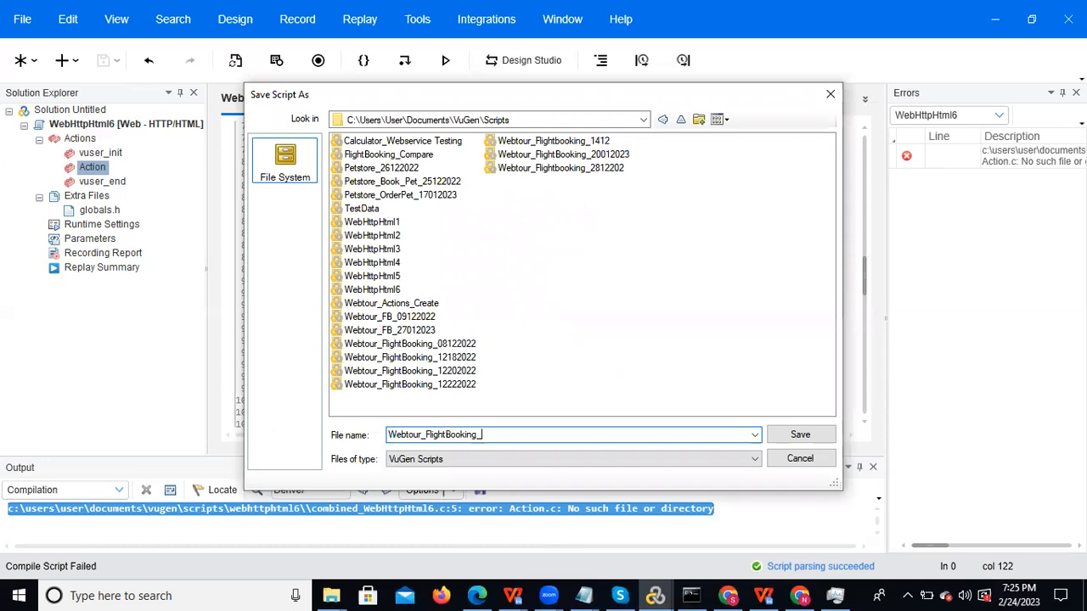
type("T24022023")
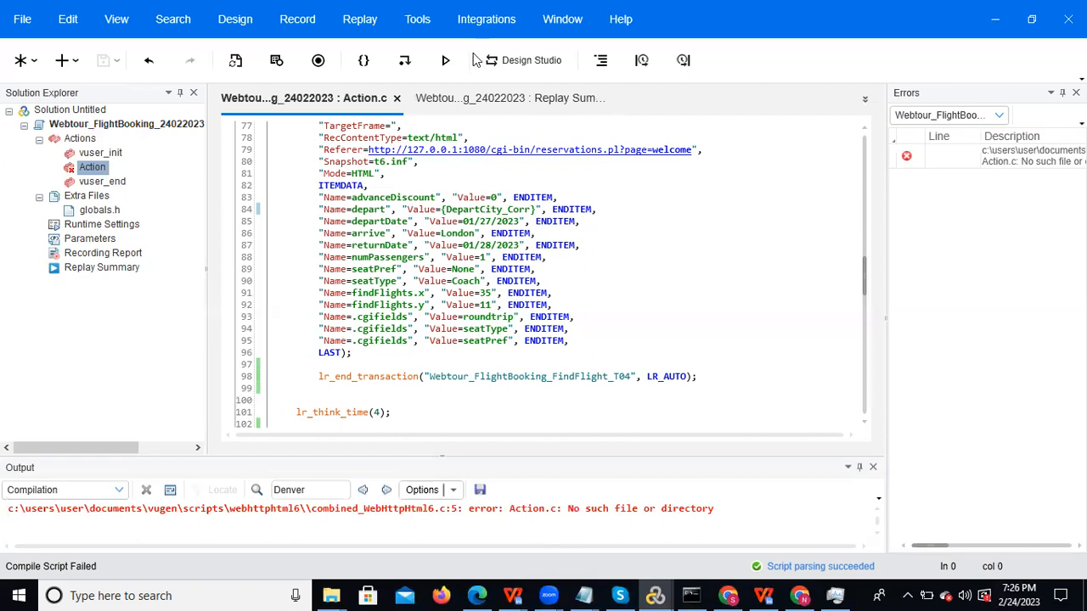
- Replay the saved script and review its transactions in the replay summary, starting with Webtour_FlightBooking_T01
left_click(447, 64)
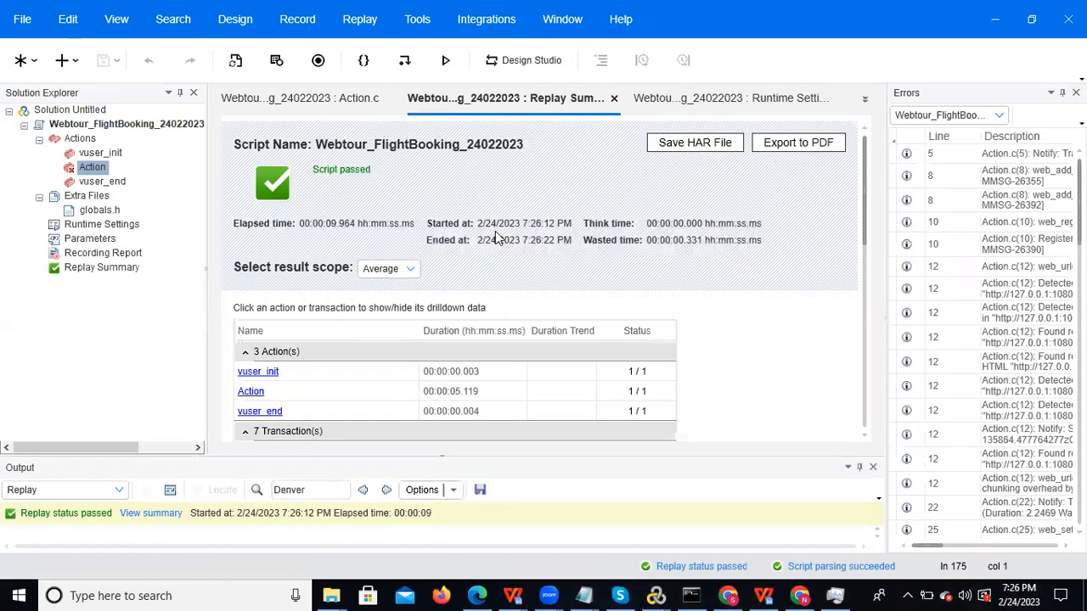
left_click_drag(866, 213, 862, 282)
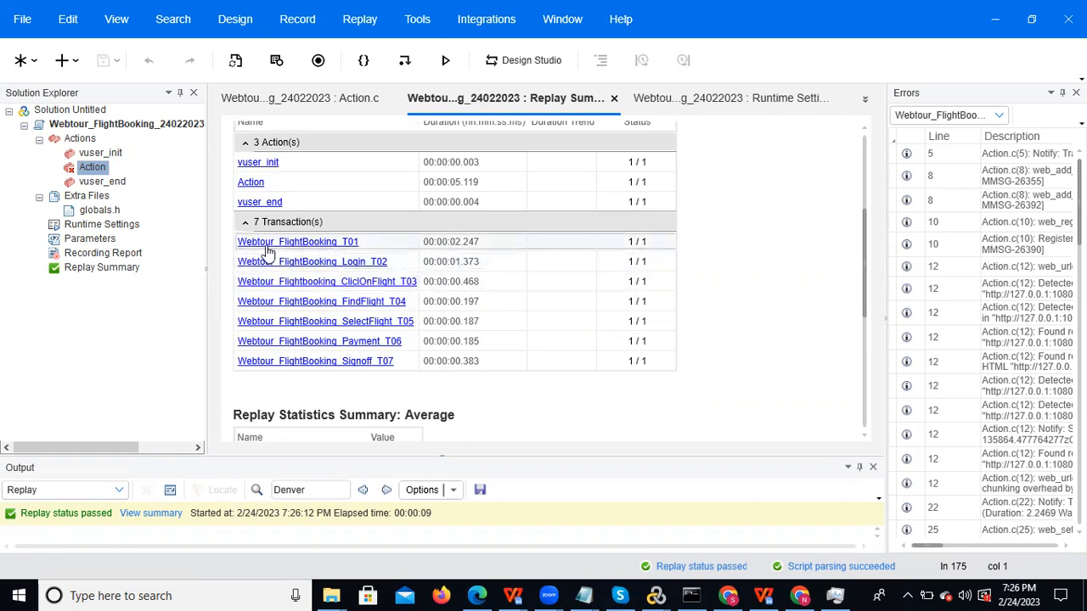
left_click(317, 247)
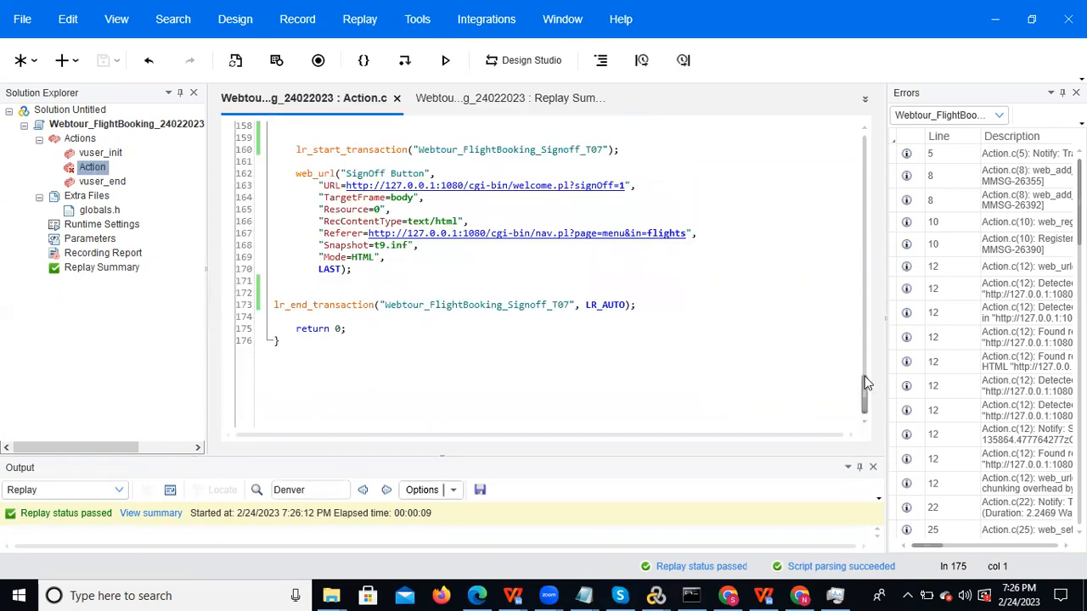
- Rename the first lr_start_transaction to Webtour_FlightBooking_LaunchURL_T01
left_click_drag(865, 382, 557, 206)
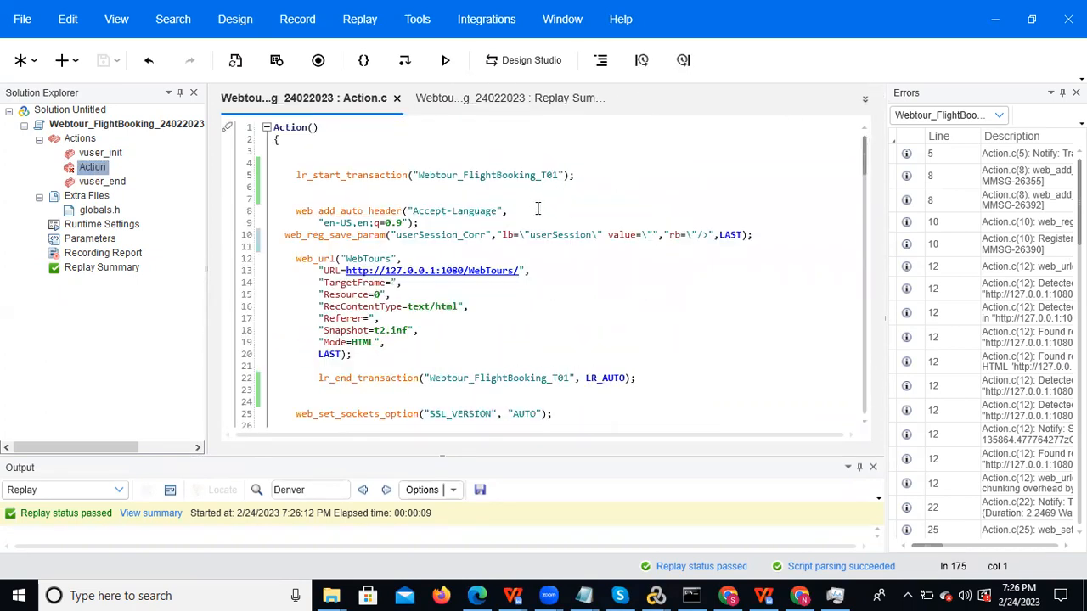
left_click(559, 174)
key("Left")
type("Launc")
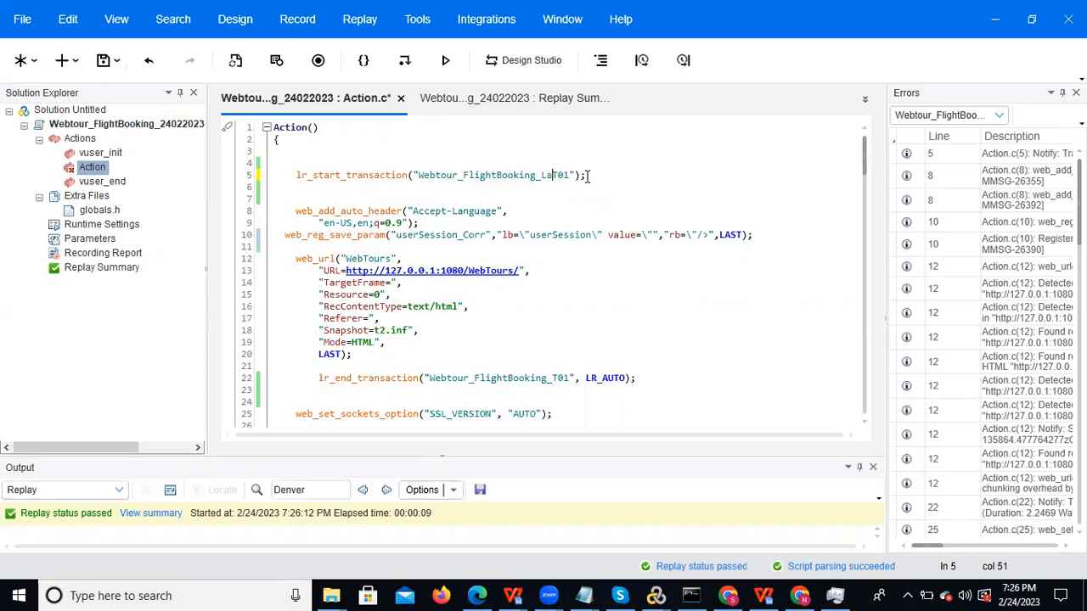
type("hURL_")
- Copy LaunchURL into the name of the first lr_end_transaction, producing Webtour_FlightBooking_TLaunchURL_01, and save the script
left_click_drag(541, 175, 590, 174)
key("ctrl+c")
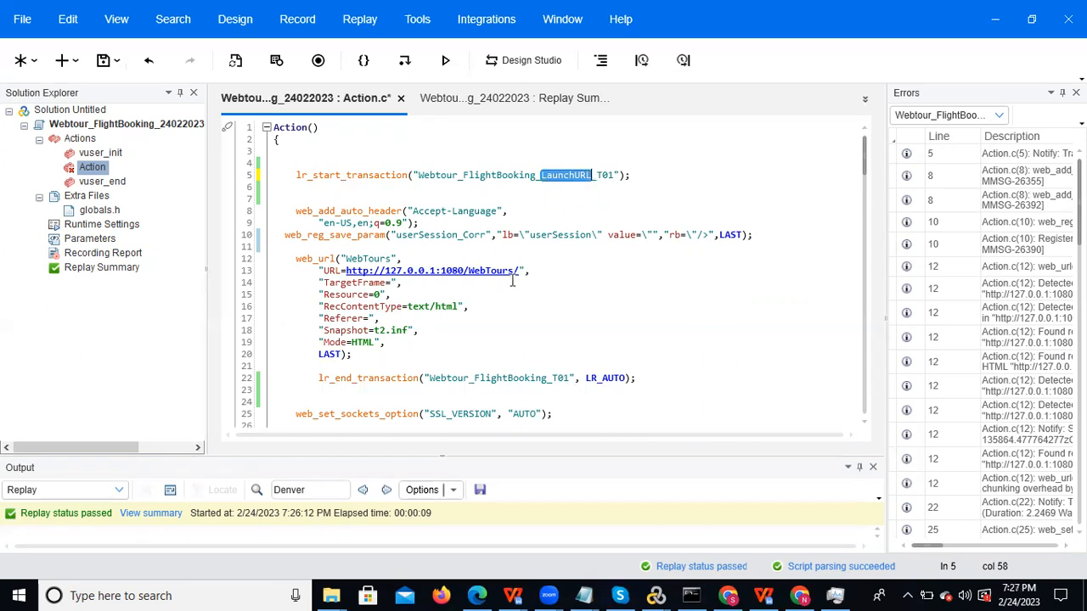
left_click(558, 378)
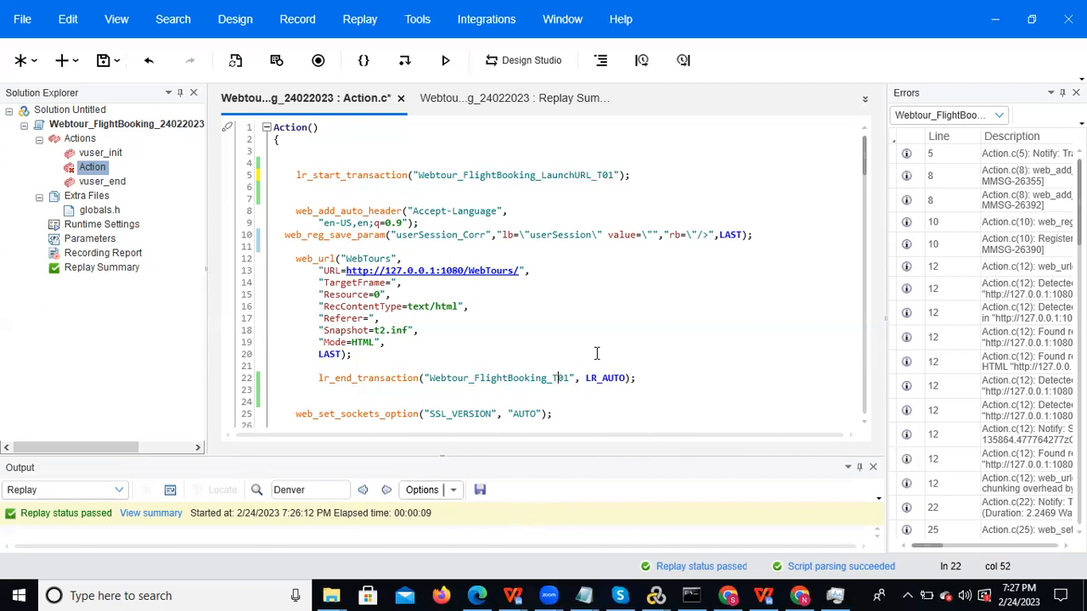
key("ctrl+v")
type("_")
left_click(102, 61)
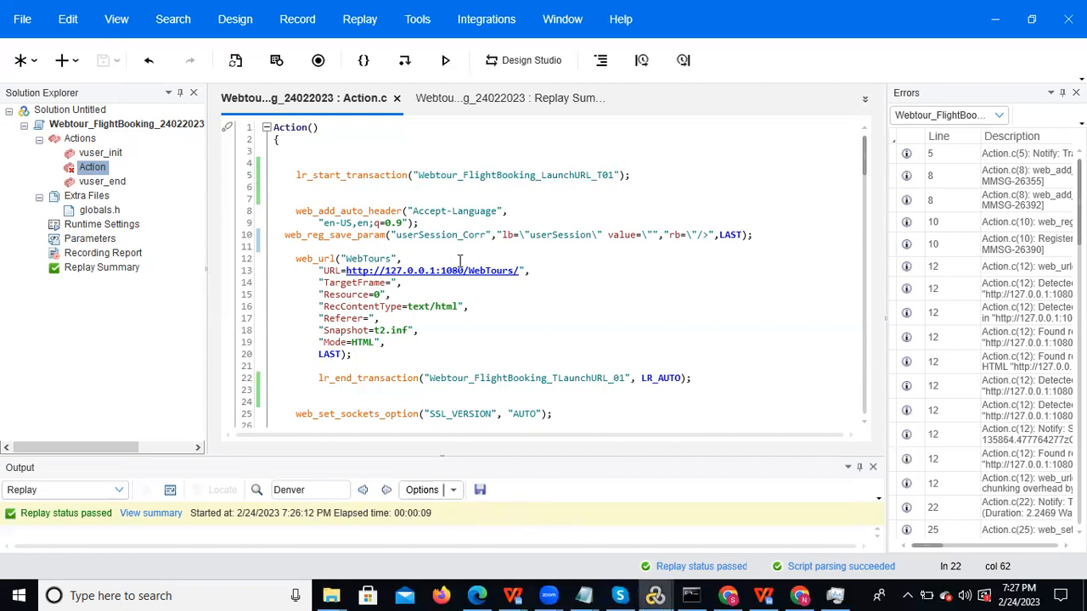
left_click_drag(863, 166, 867, 292)
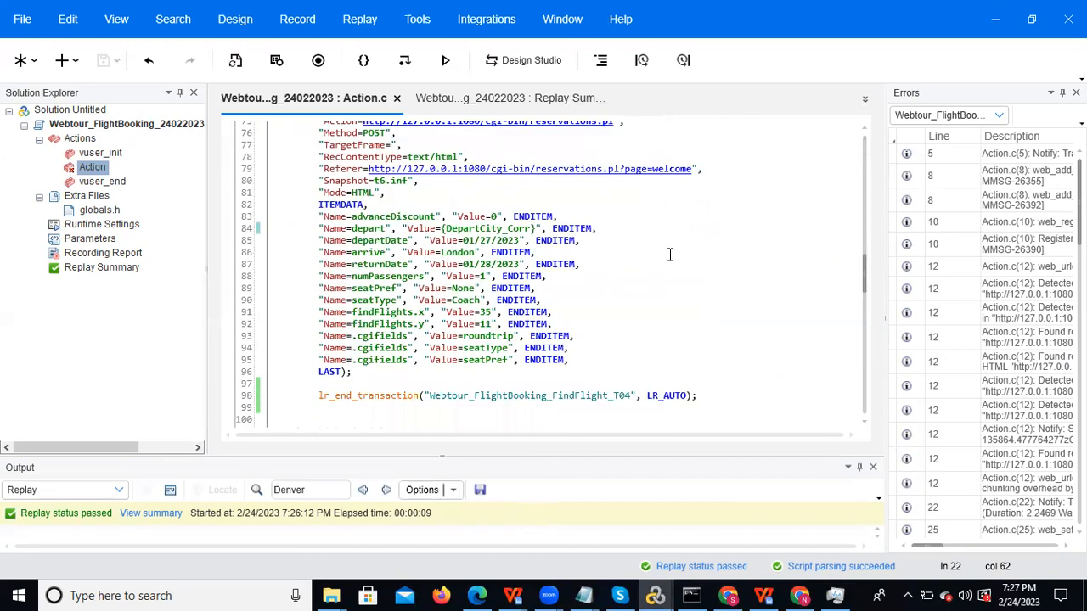
double_click(462, 253)
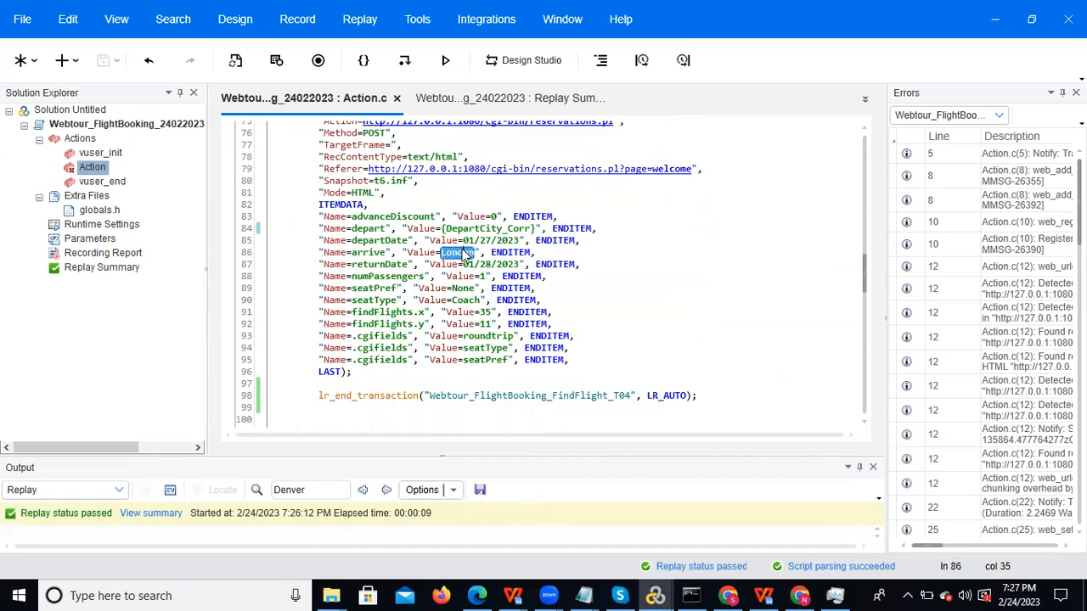
right_click(463, 253)
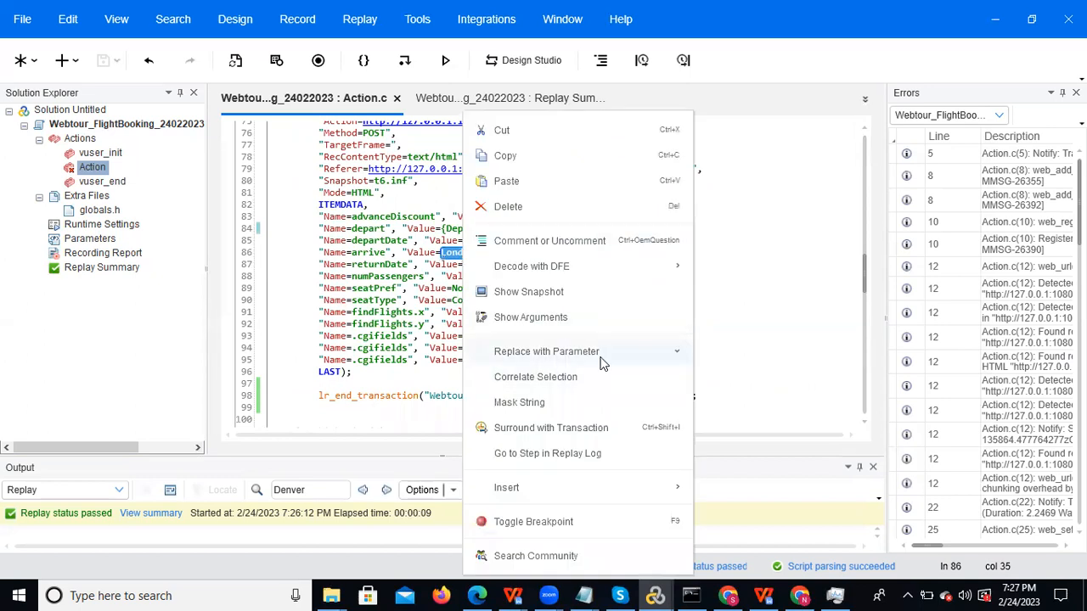
mouse_move(601, 360)
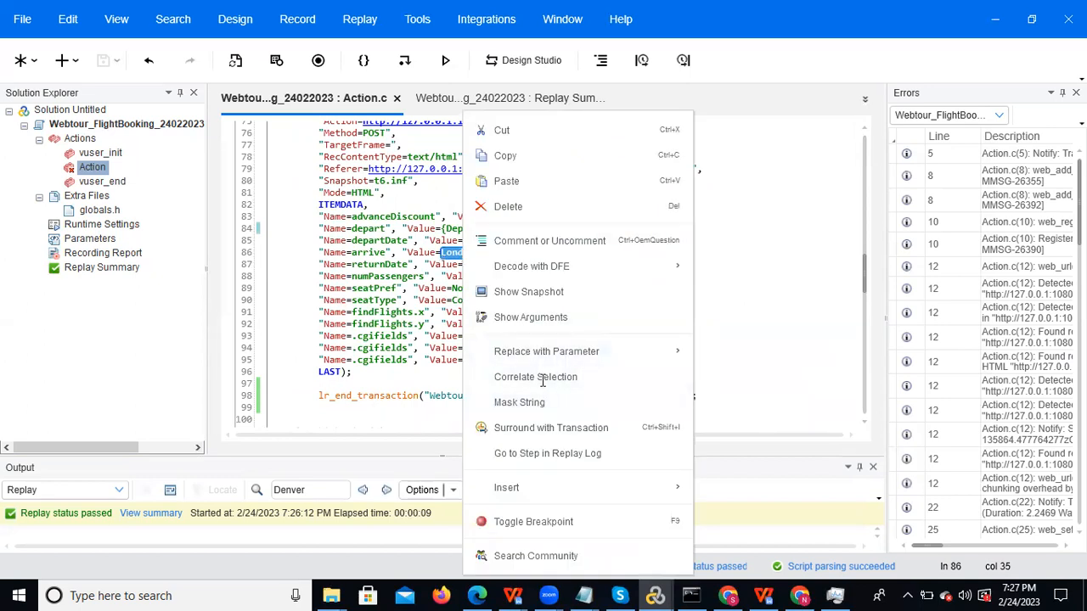
left_click(540, 378)
left_click(764, 360)
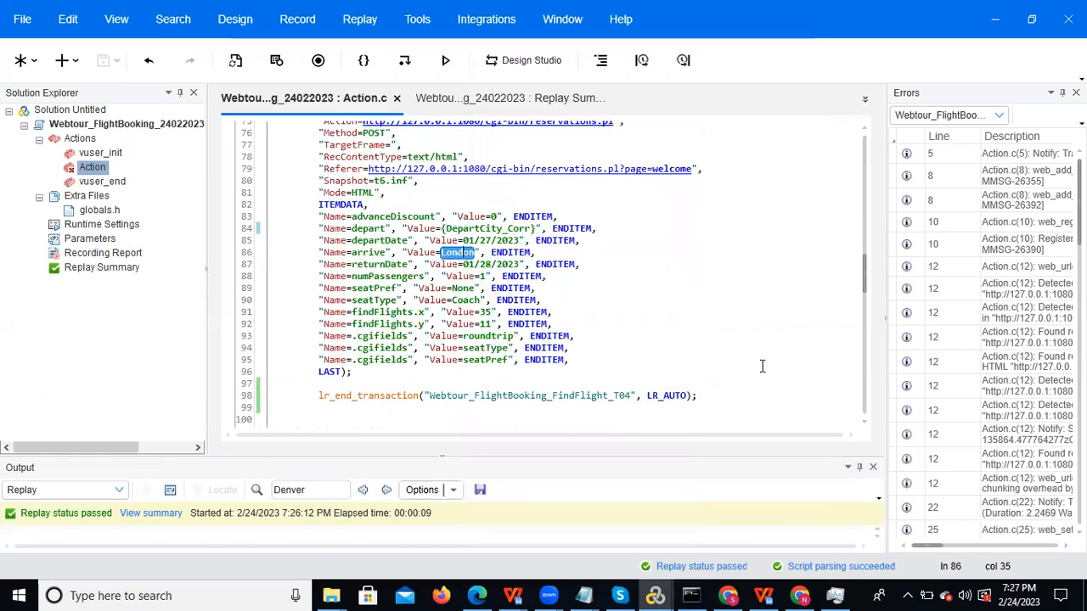
- Duplicate the DepartCity_Corr web_reg_save_param line directly below itself, before the Search Flights transaction starts
left_click_drag(863, 270, 857, 215)
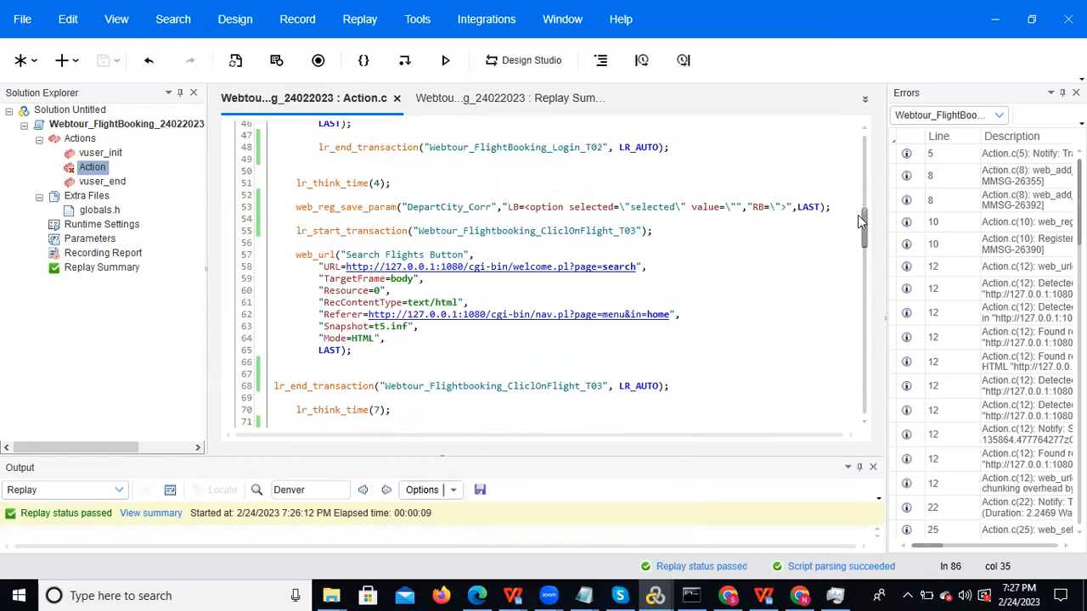
left_click_drag(293, 207, 833, 210)
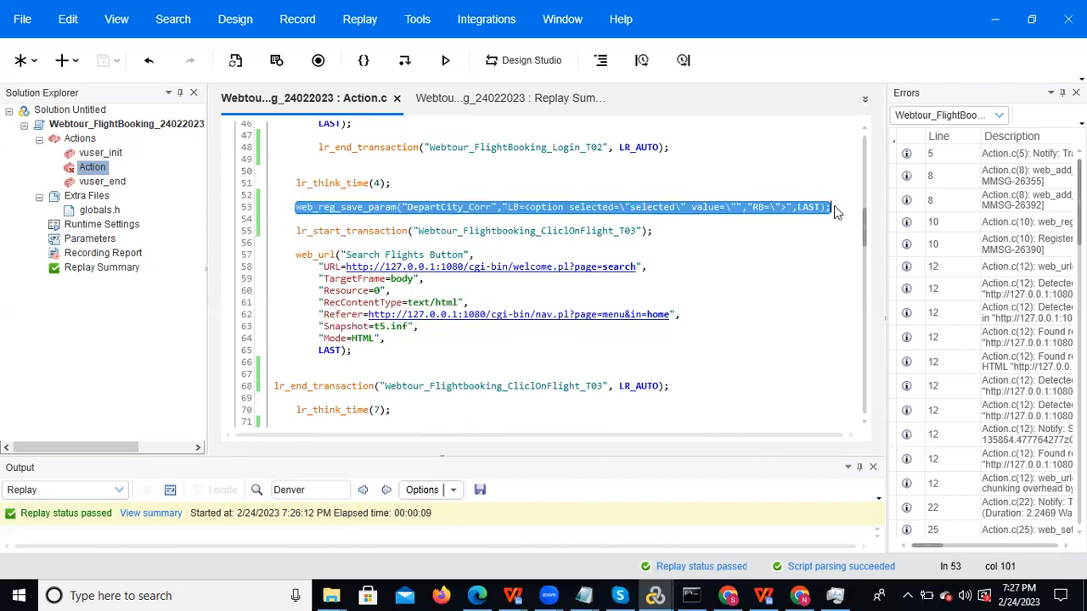
left_click(849, 207)
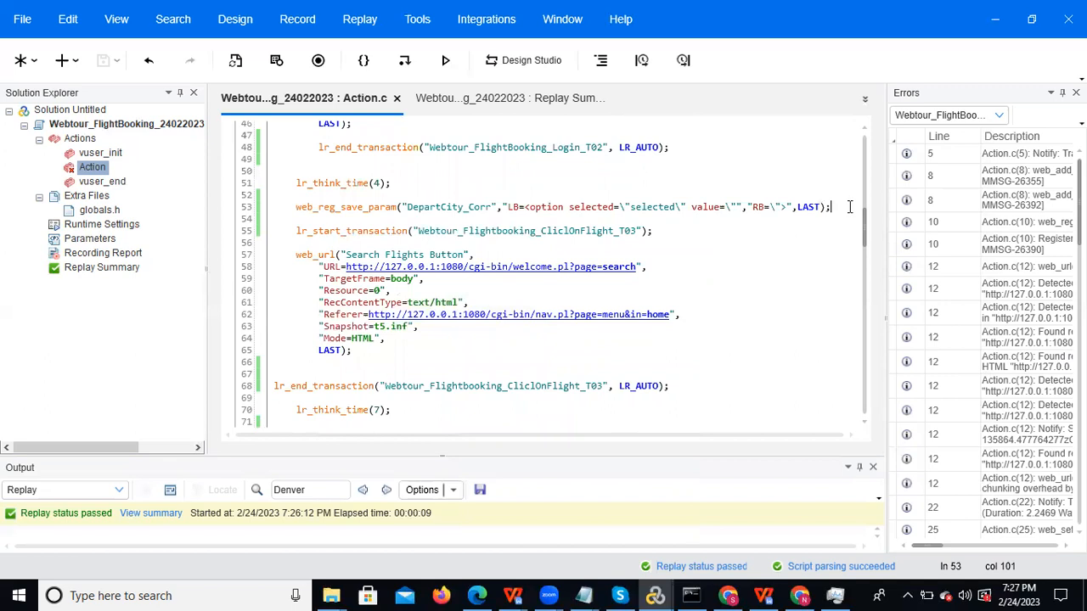
key("Return")
key("ctrl+v")
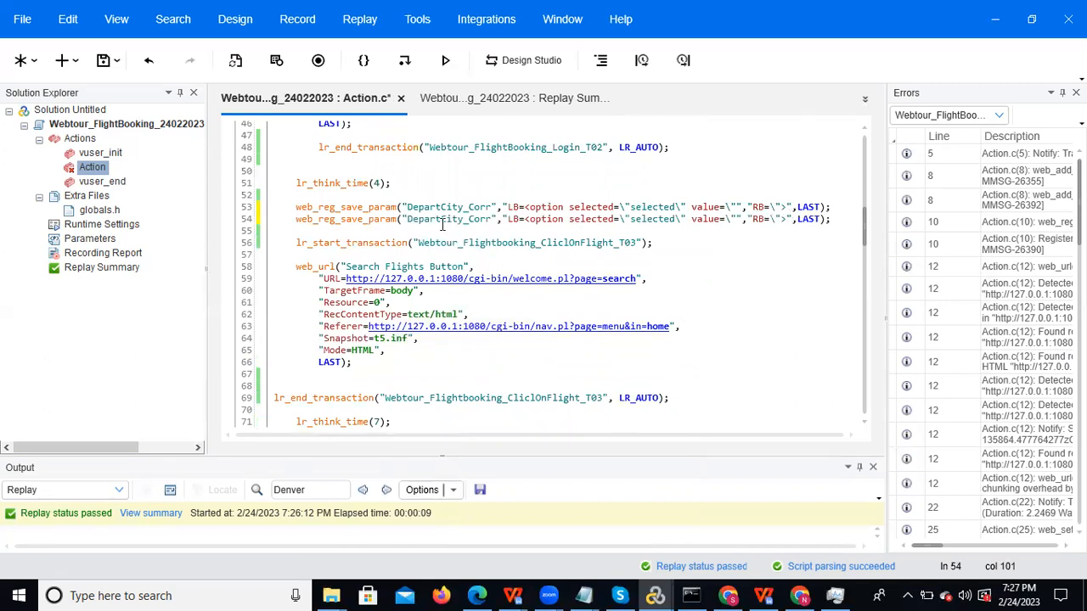
left_click_drag(438, 219, 396, 219)
key("BackSpace")
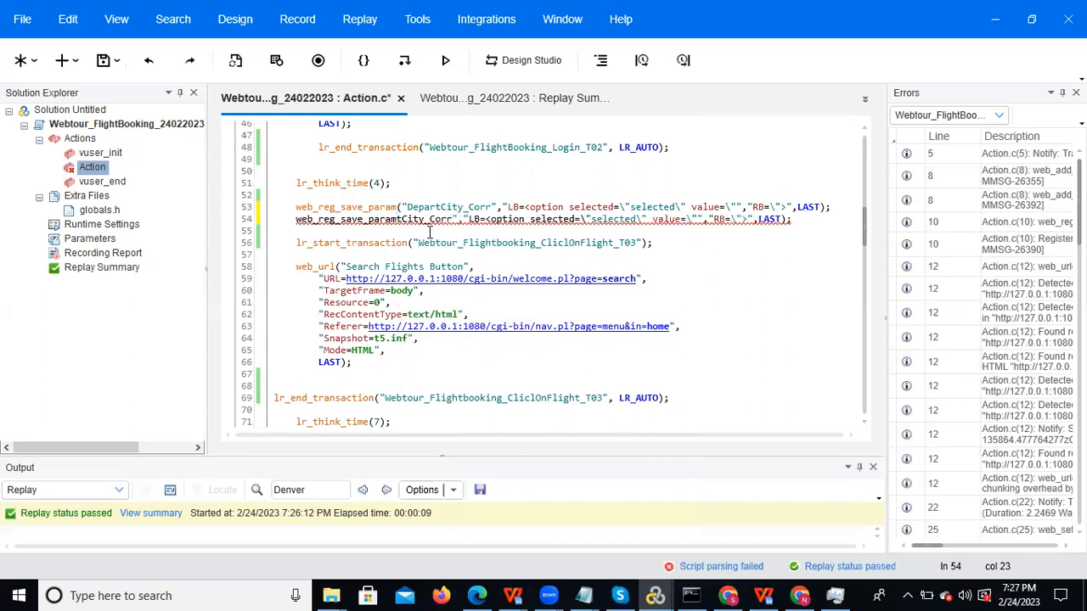
key("ctrl+z")
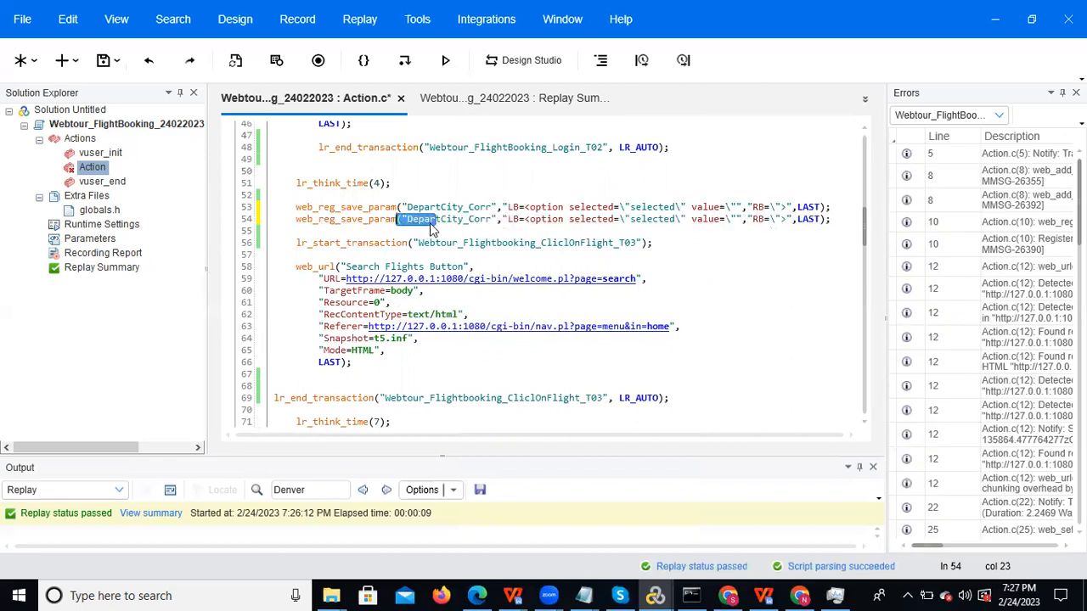
- Rename the parameter in the duplicated web_reg_save_param line to ArriveCity_Corr
left_click(436, 218)
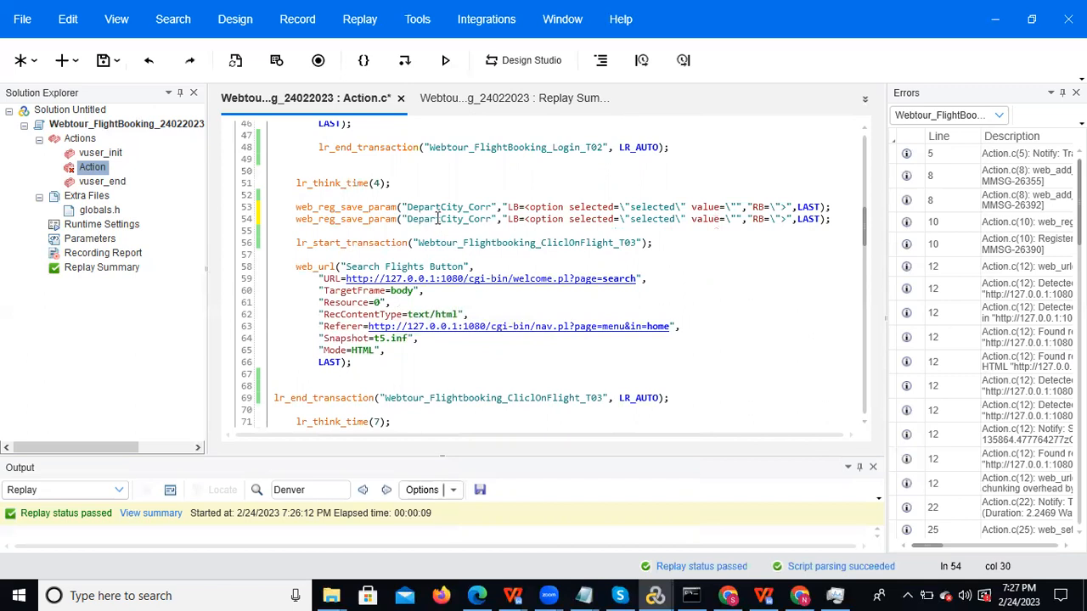
left_click_drag(436, 218, 408, 225)
type("Arrive")
- Replace the arrive value London in the FindFlight reservations.pl request with the parameter {ArriveCity_Corr}
double_click(423, 220)
key("ctrl+c")
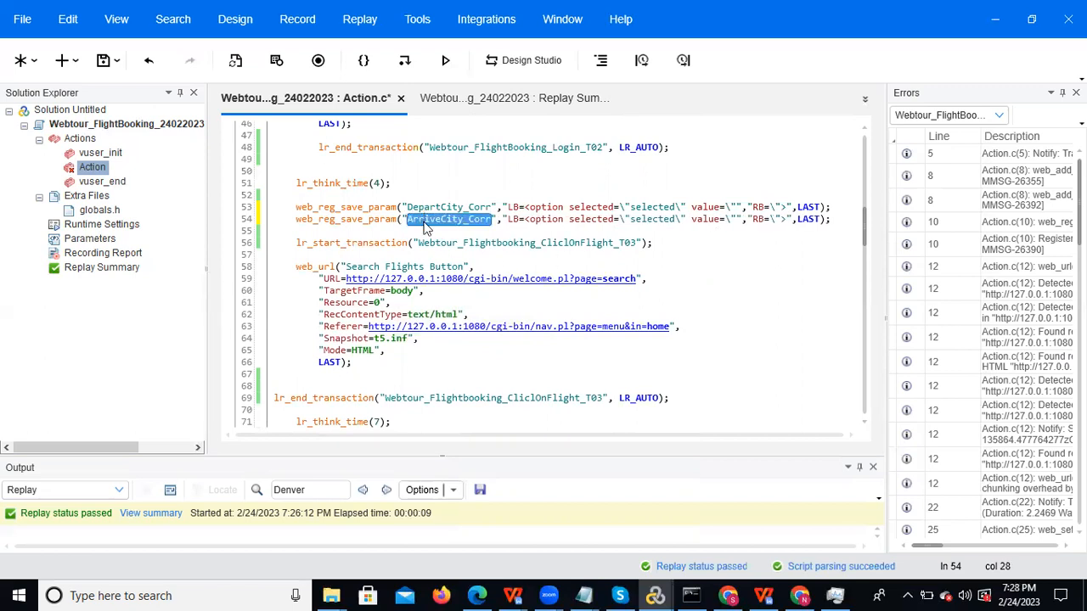
left_click_drag(866, 230, 866, 273)
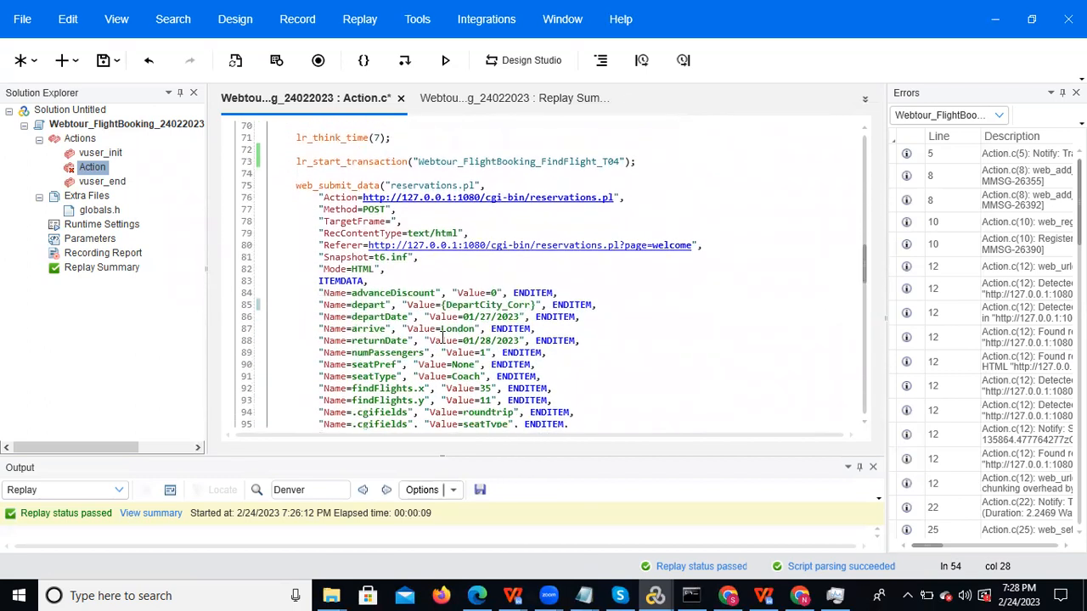
double_click(458, 329)
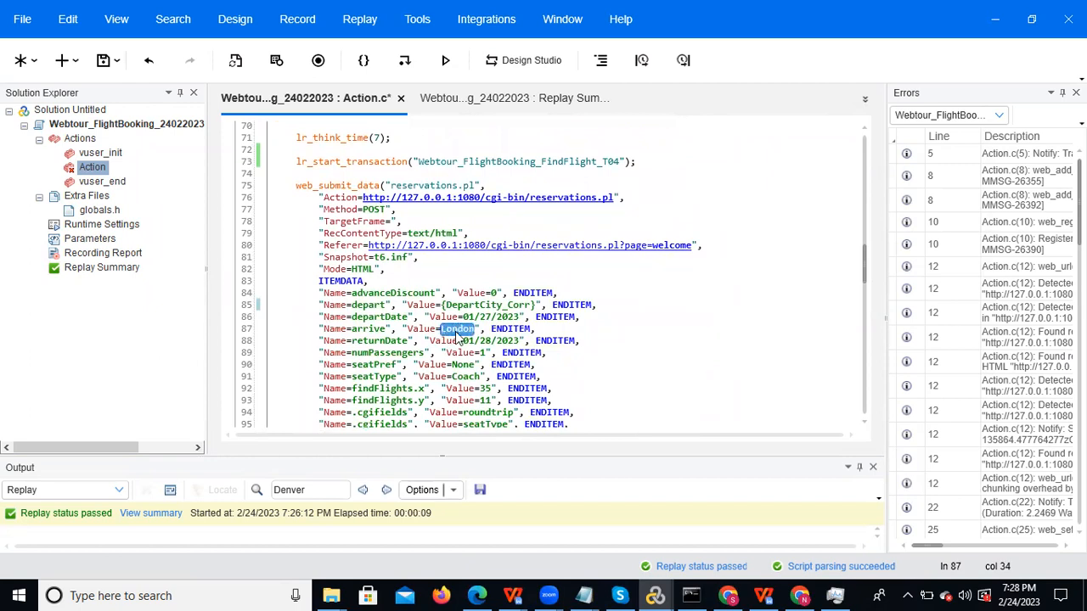
type("{")
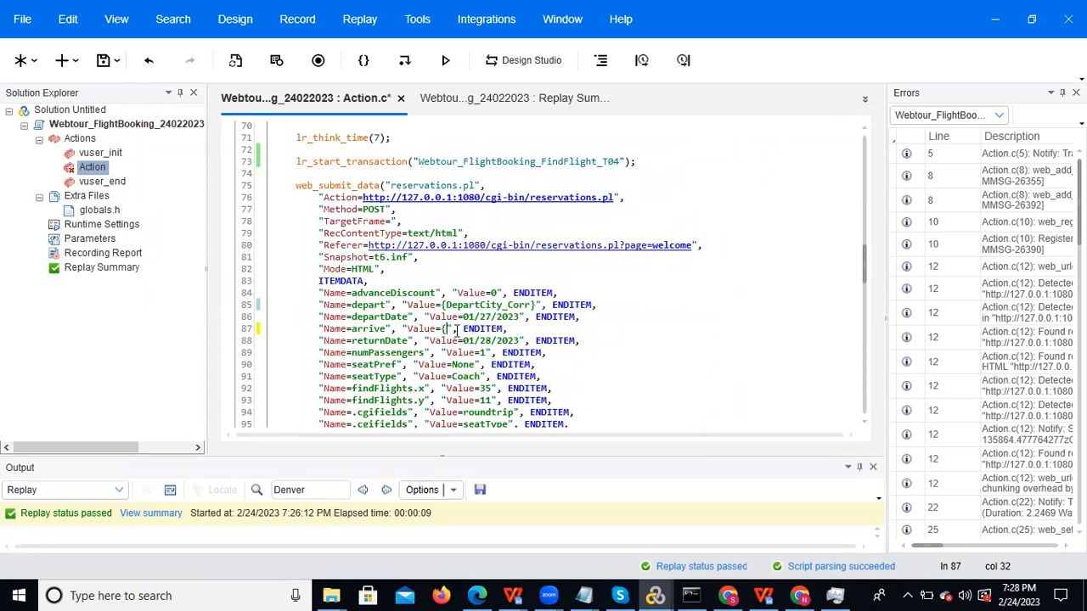
key("ctrl+v")
type("}")
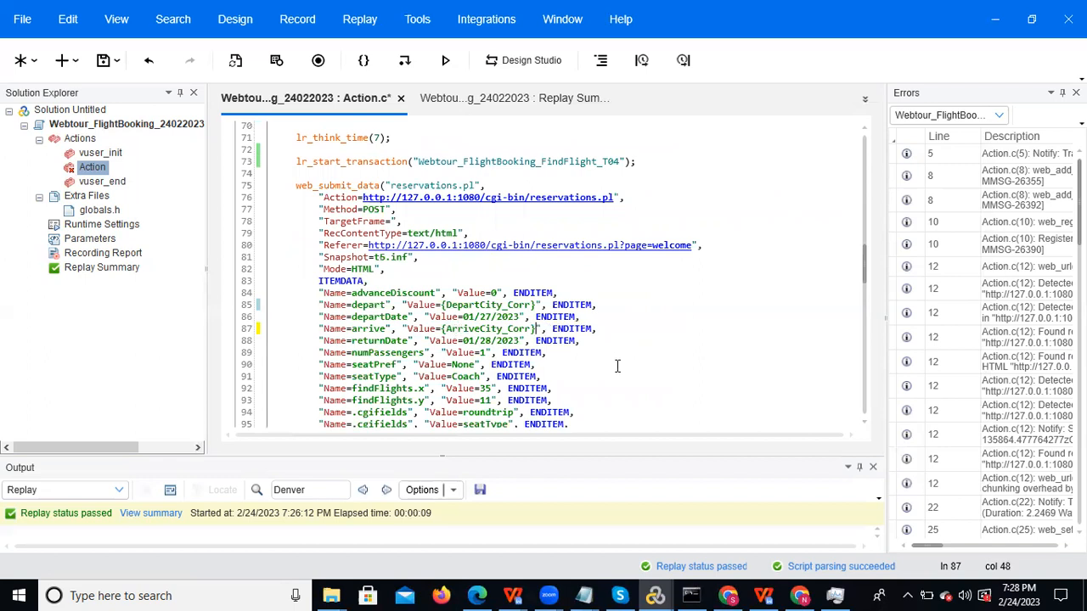
- Look over the remaining reservation item values and save the script with the new correlation
left_click_drag(861, 274, 863, 287)
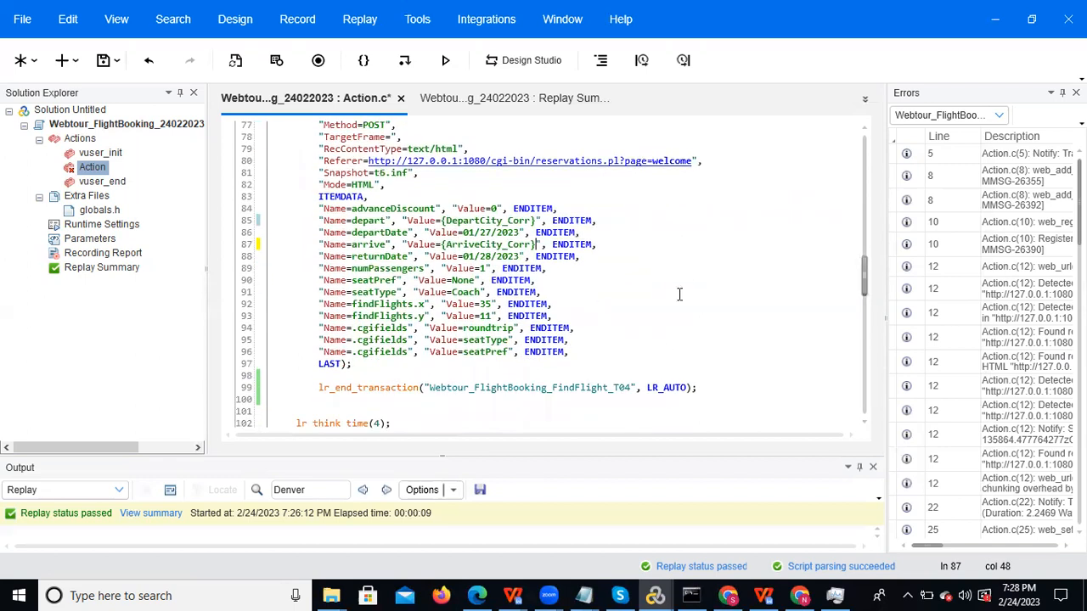
left_click(463, 280)
left_click_drag(867, 281, 839, 135)
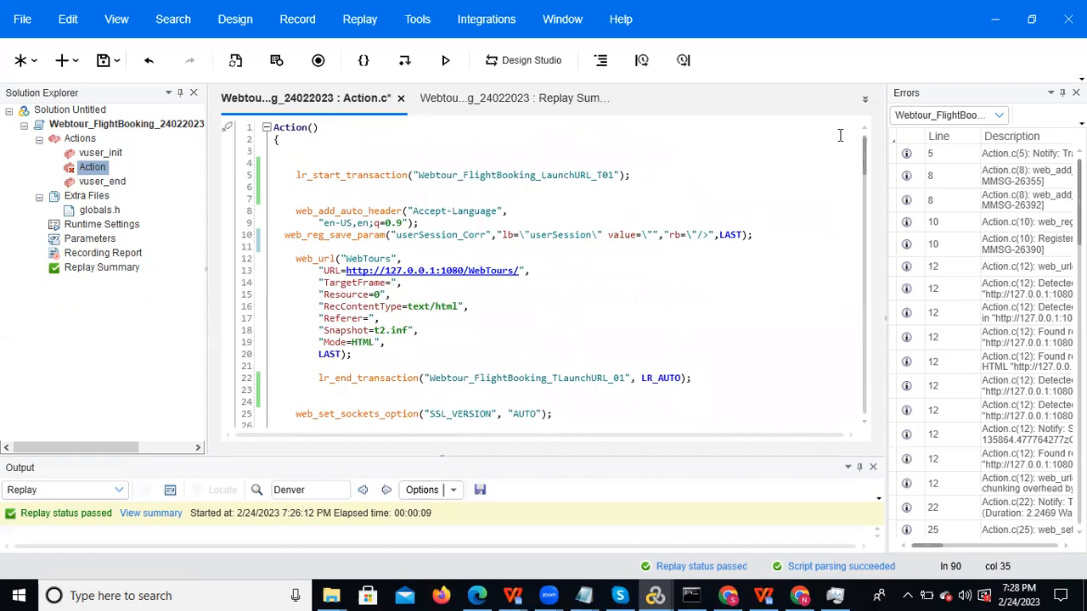
left_click(103, 65)
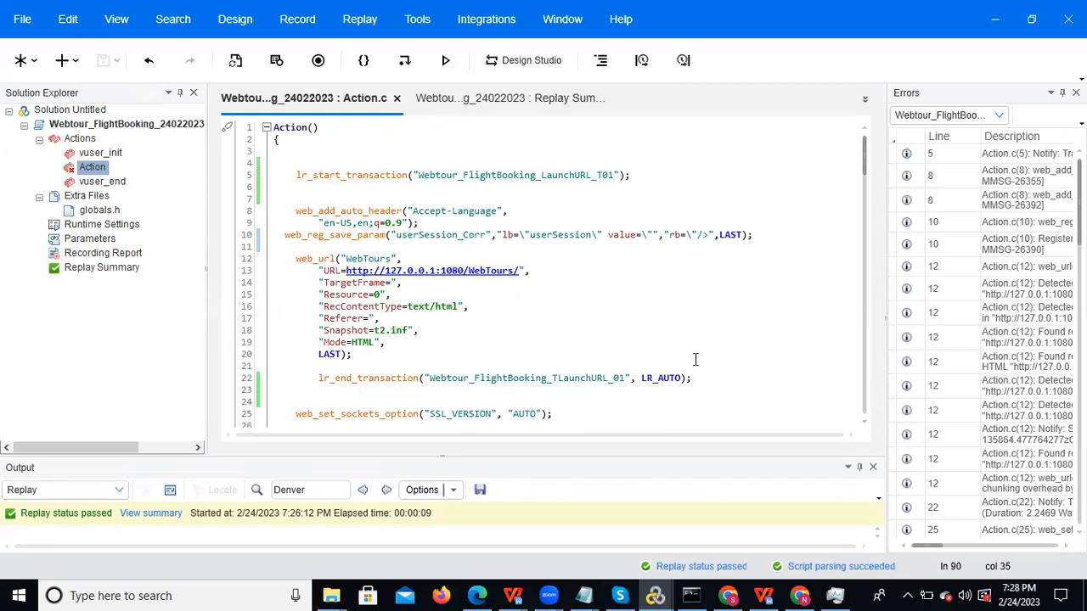
left_click_drag(861, 160, 861, 129)
- Switch to the open Notepad file and add the line "1. Record script properly" below the session values
mouse_move(583, 595)
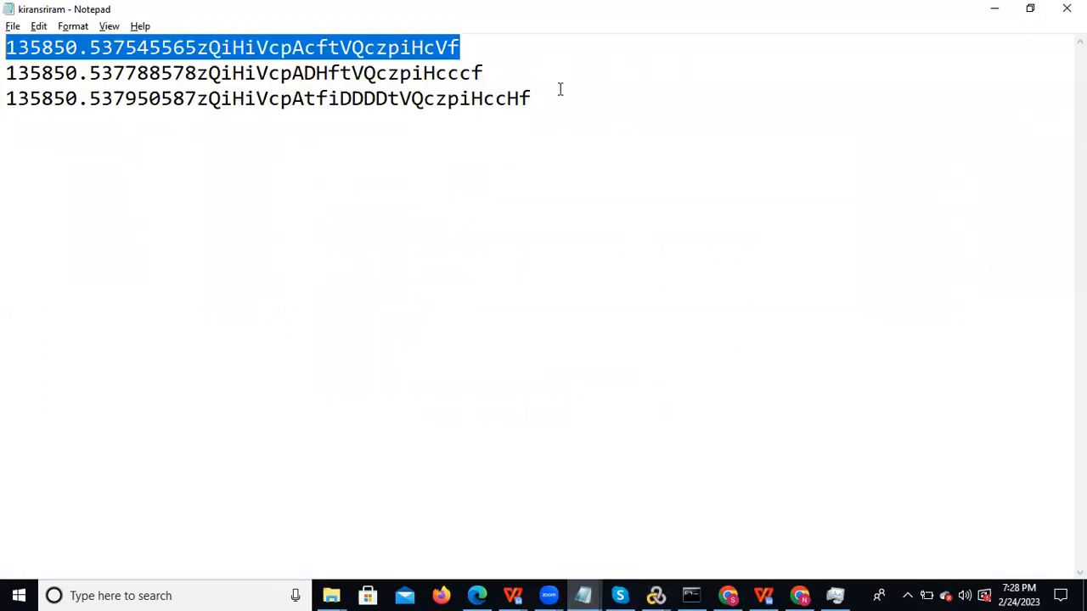
left_click(560, 89)
key("Return")
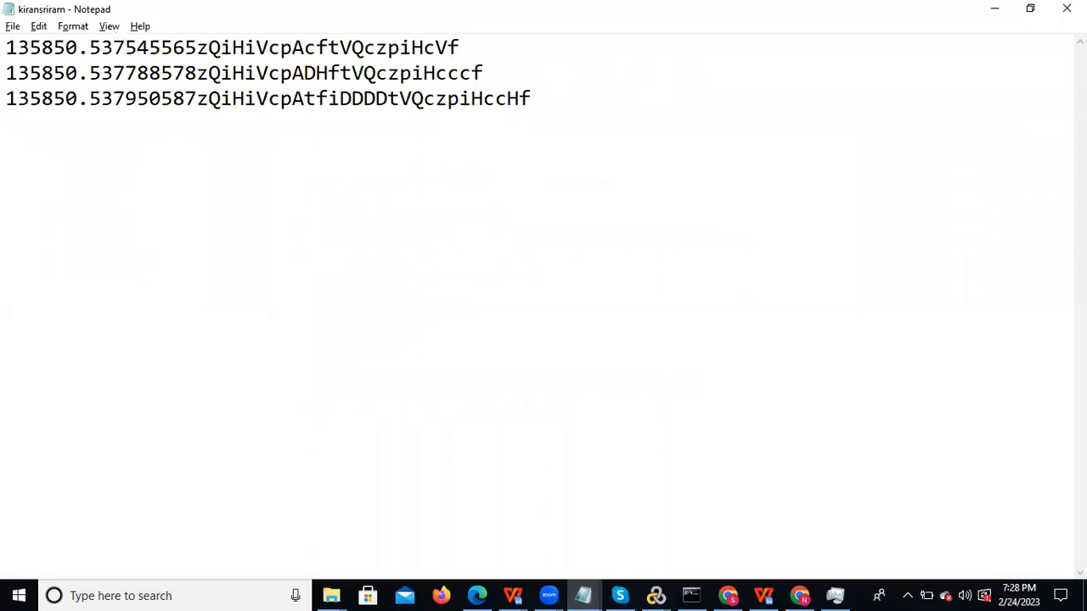
type("1. Record script pro")
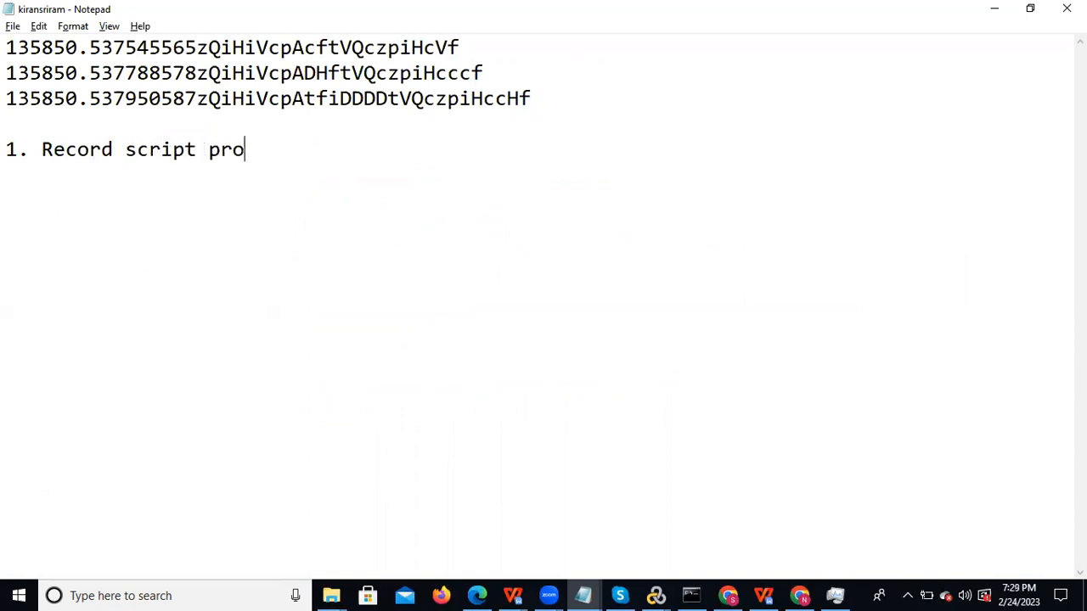
type("perly")
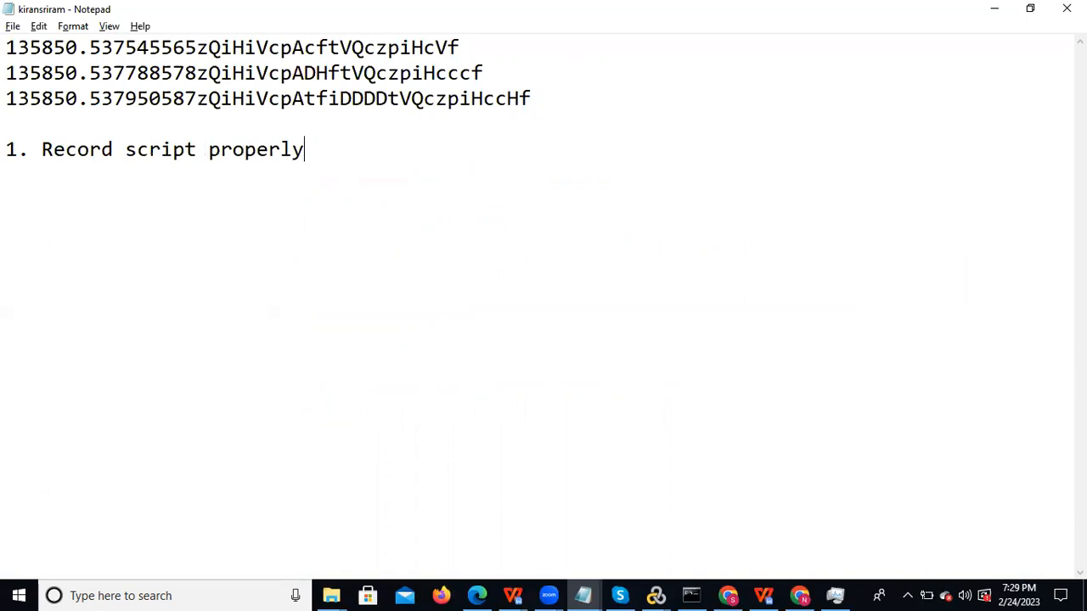
- Extend the first note with "(with Transaction names,web_reg_find"
type("(with Transaction names,")
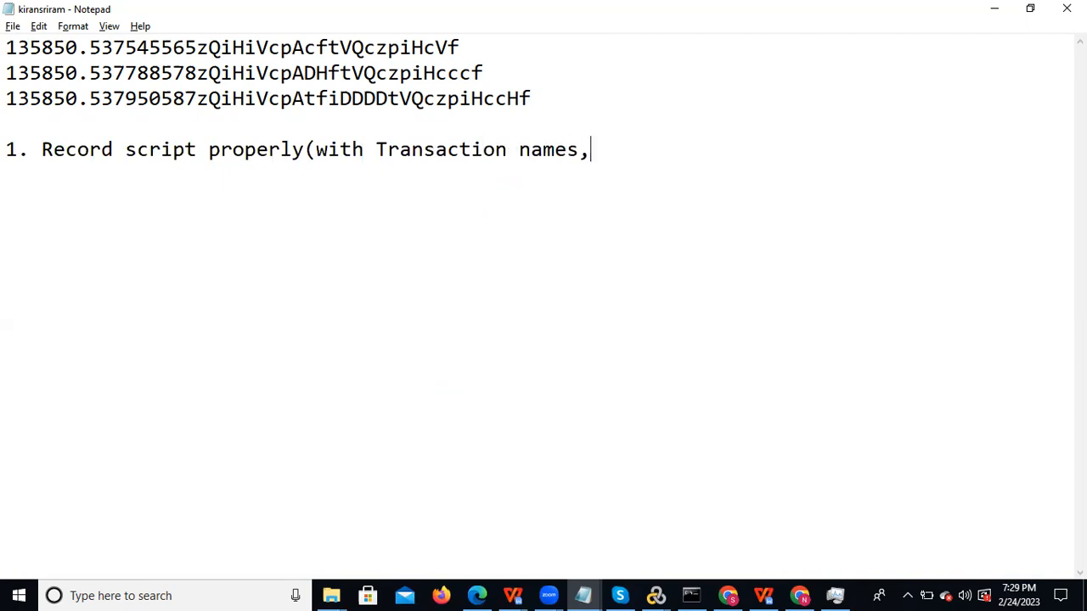
type("w")
key("BackSpace")
type("text")
key("BackSpace")
key("BackSpace")
key("BackSpace")
key("BackSpace")
key("BackSpace")
key("BackSpace")
type("web_reg_find")
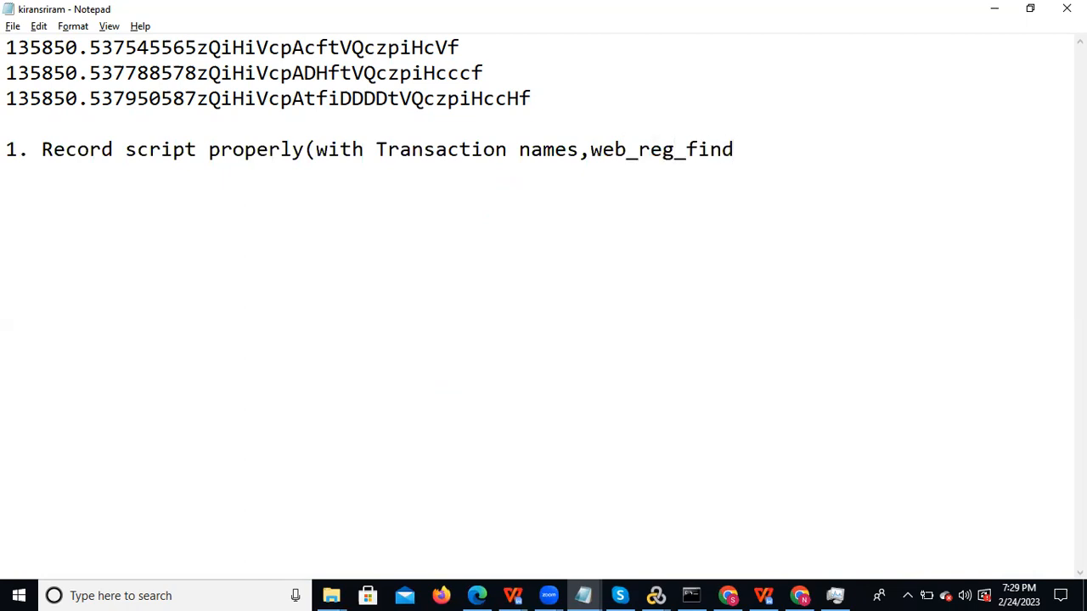
- Finish the first note with ",Create Multiple Actions)" and add a new line reading "3. Parameterization"
type(",")
type("Create Mu")
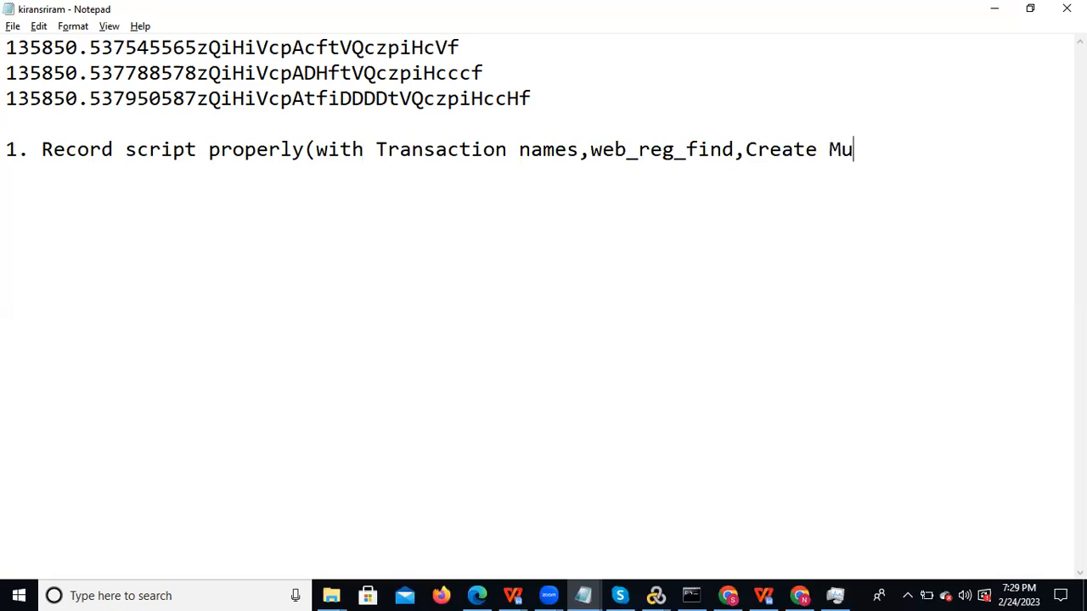
type("ltiple ")
type("Action")
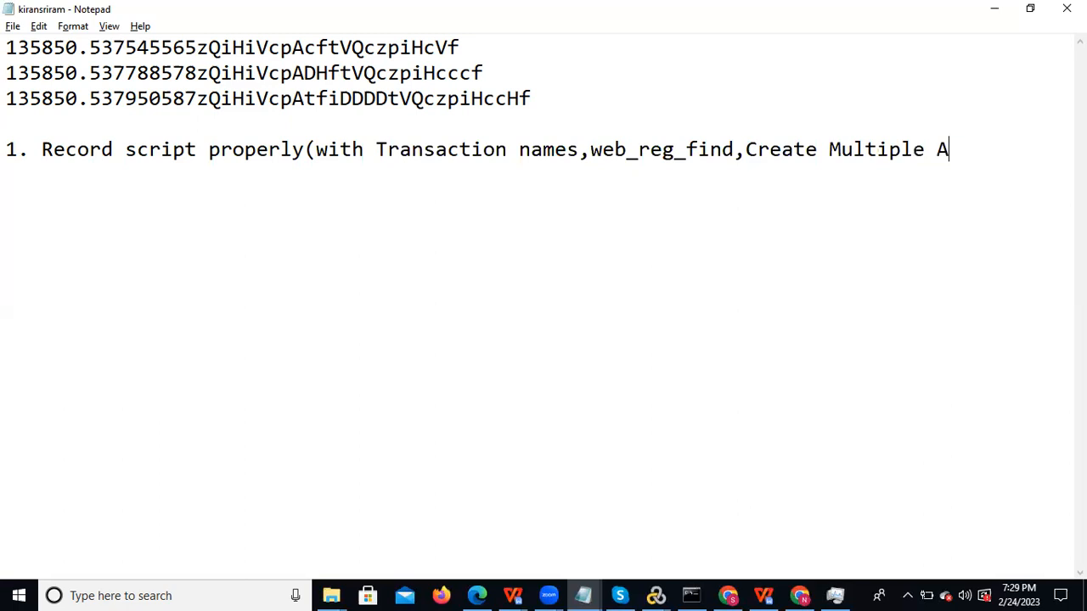
type("s)")
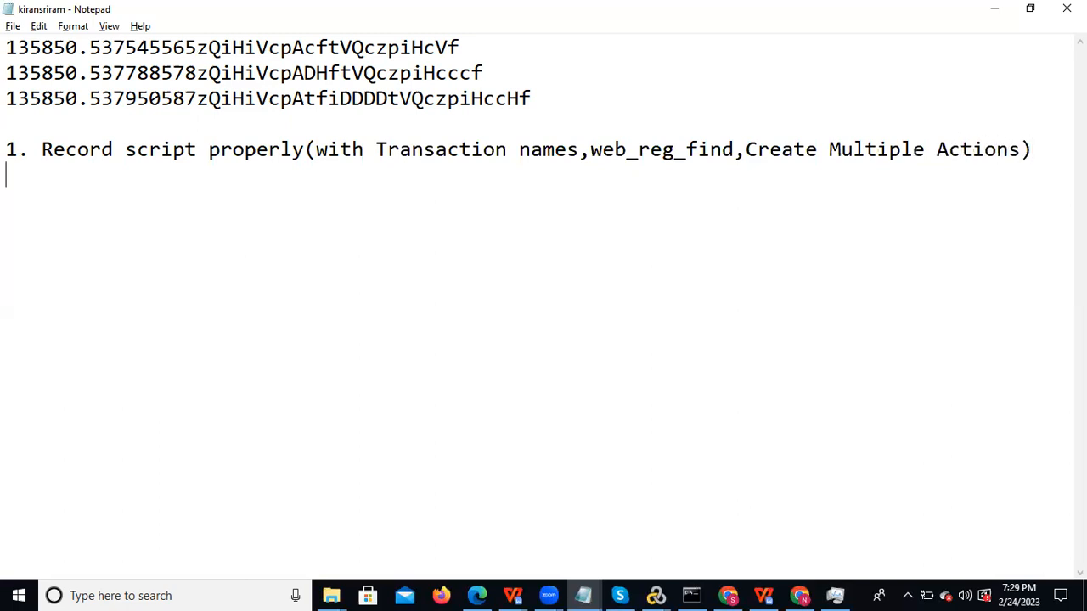
key("Return")
type("3. Parameterization ")
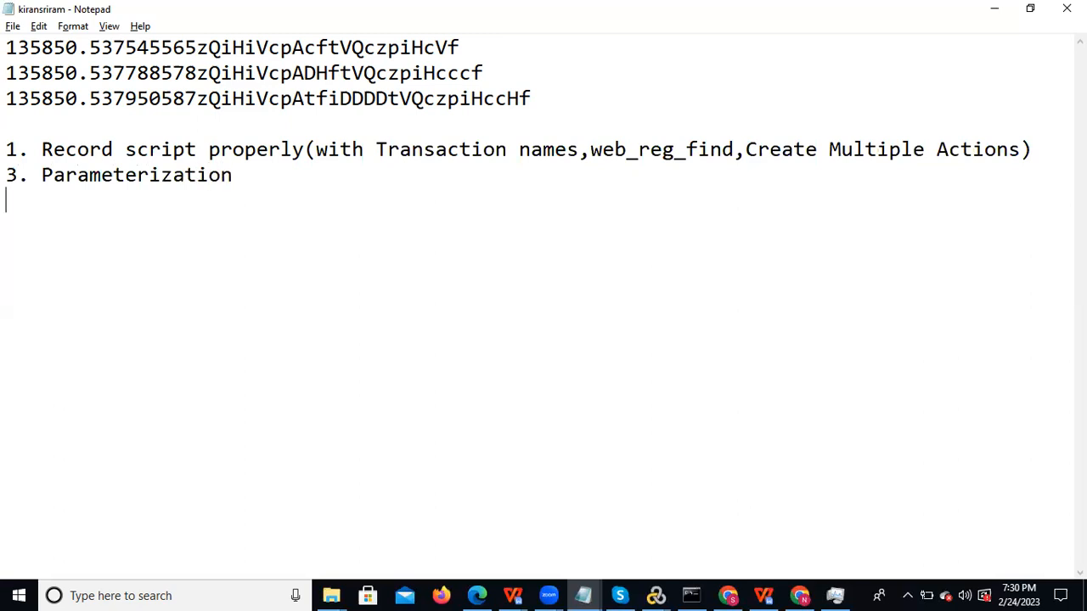
- Add the lines "3. Correlation", "4. Validation" and "5. Asper project requirement" to the list of scripting steps
type("3. Correlation ")
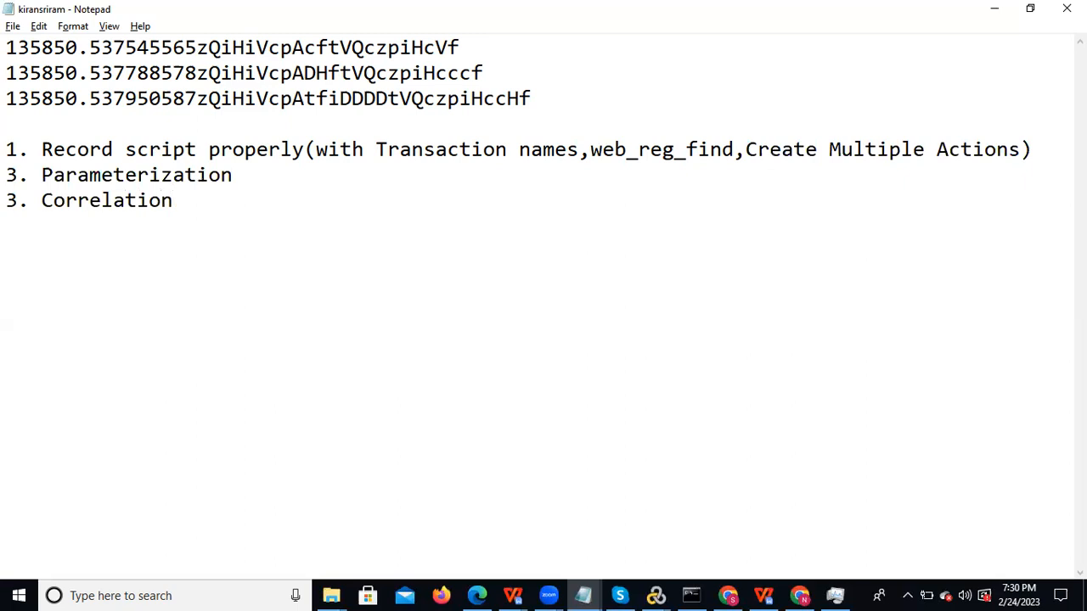
type("4. Validation ")
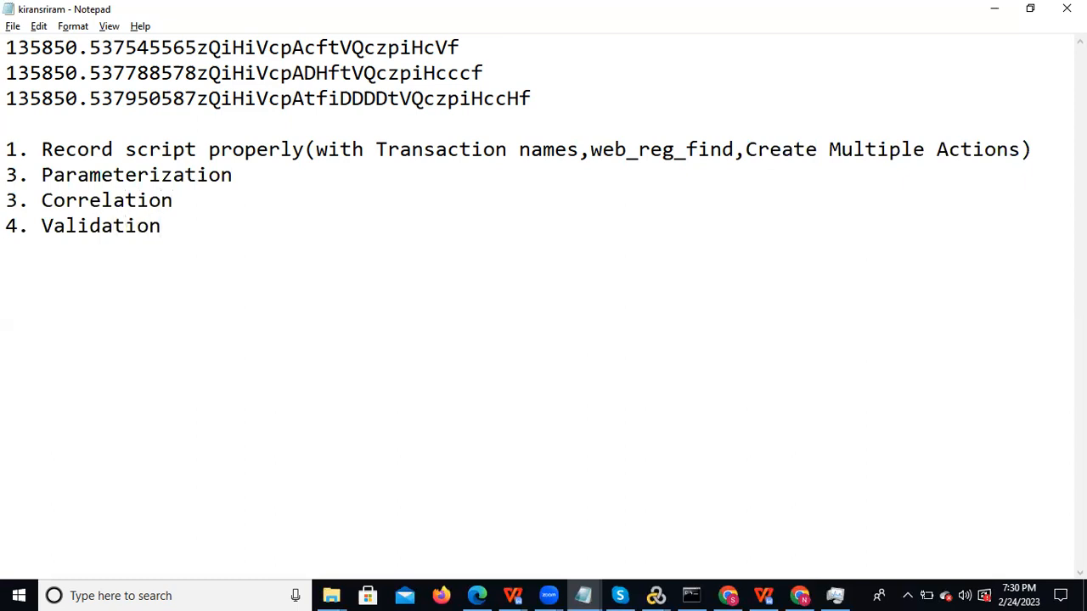
type("5. Asper pr")
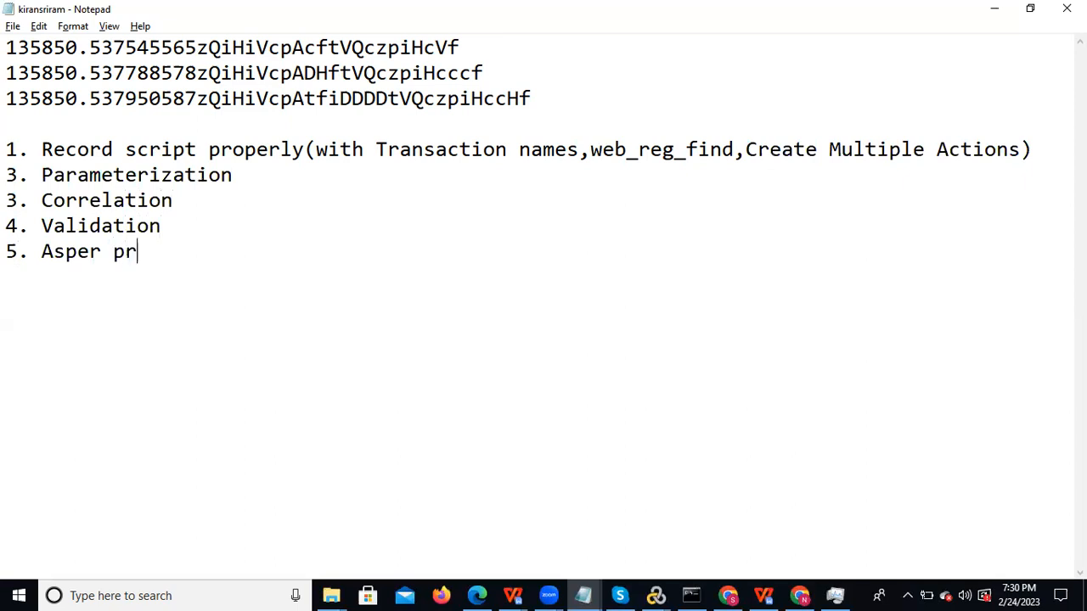
type("oject")
type("re")
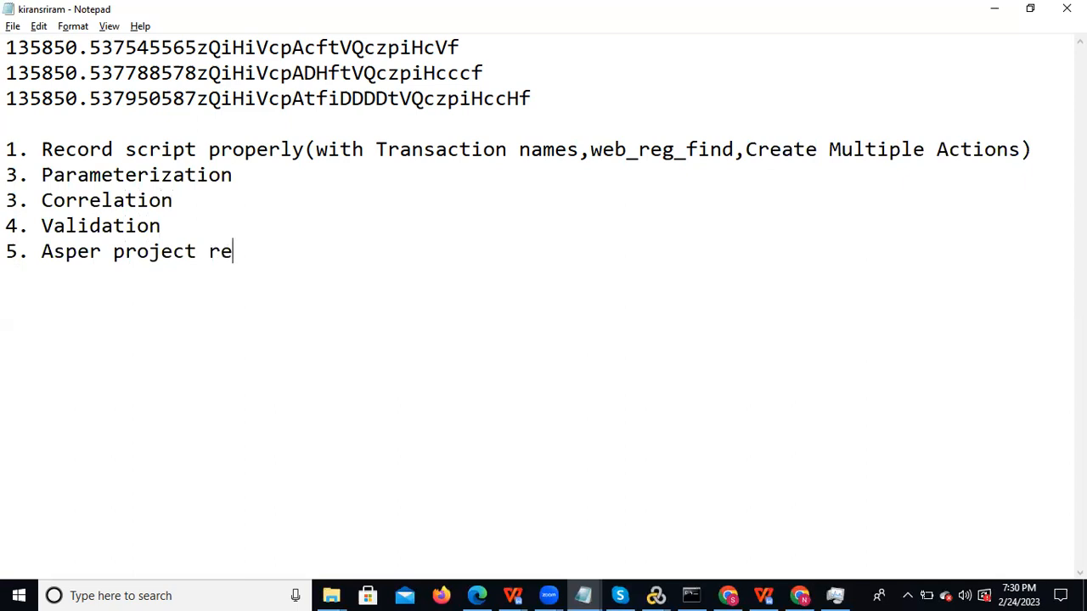
type("quirement ")
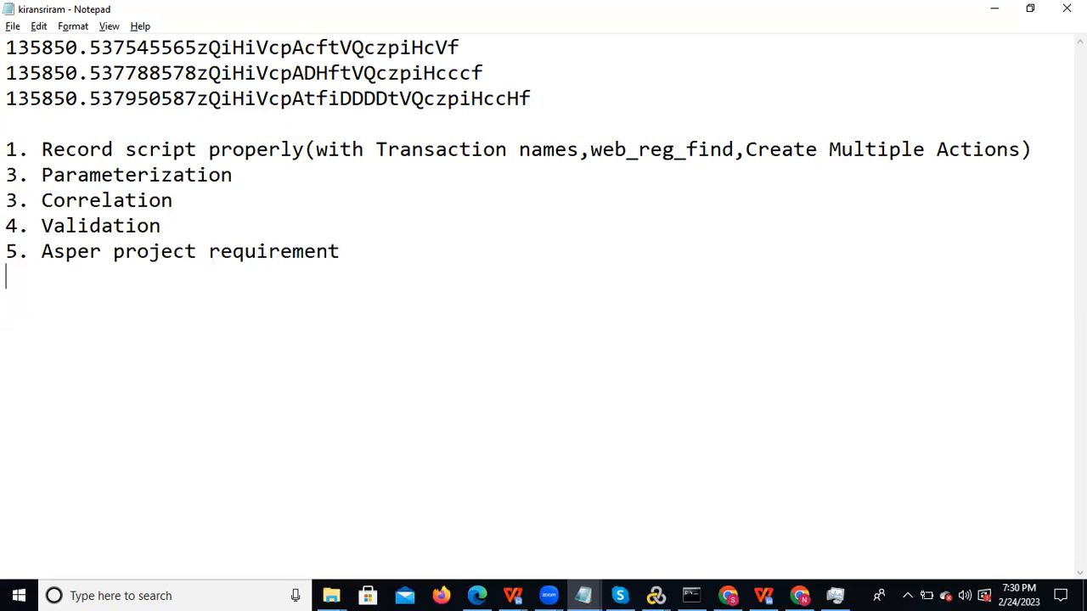
- Start a "6." line below the list and append "(Scripting Challeges like" to the fifth item
type("6.")
left_click(342, 249)
type("(Scri")
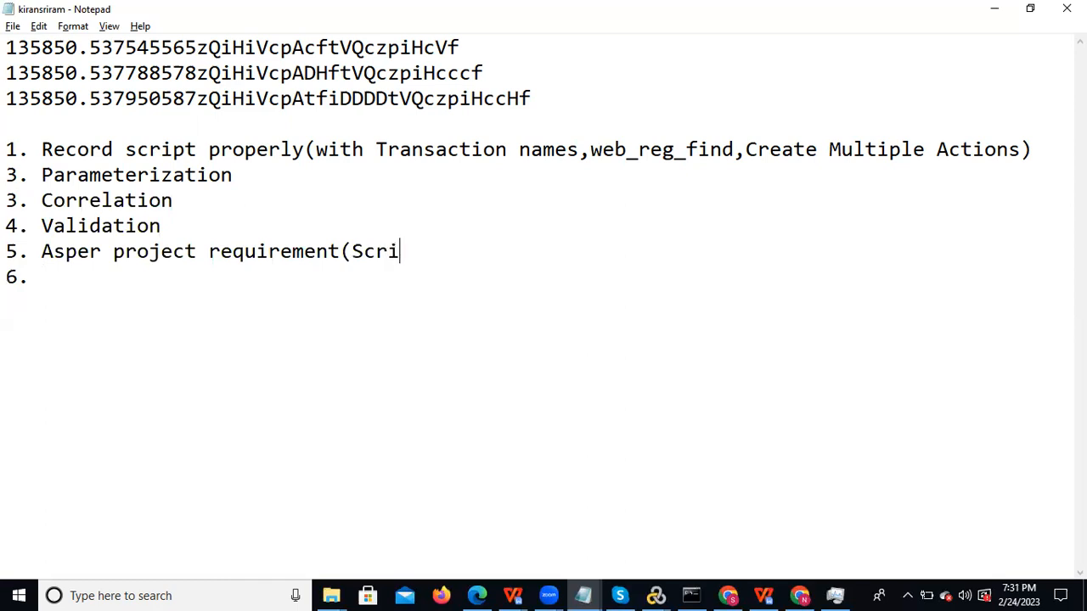
type("pting Chall")
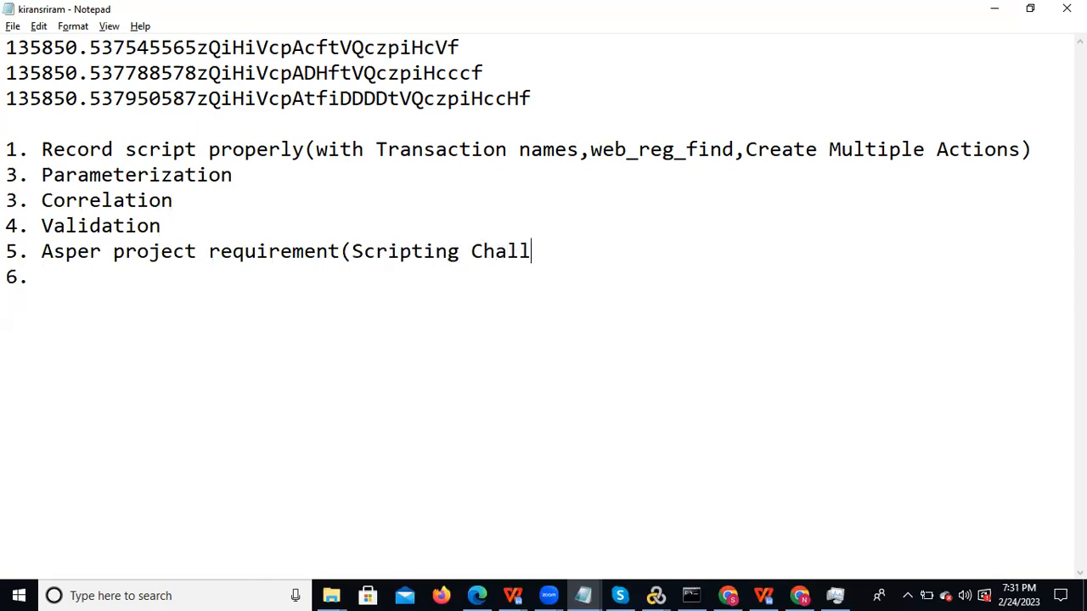
type("eges like ")
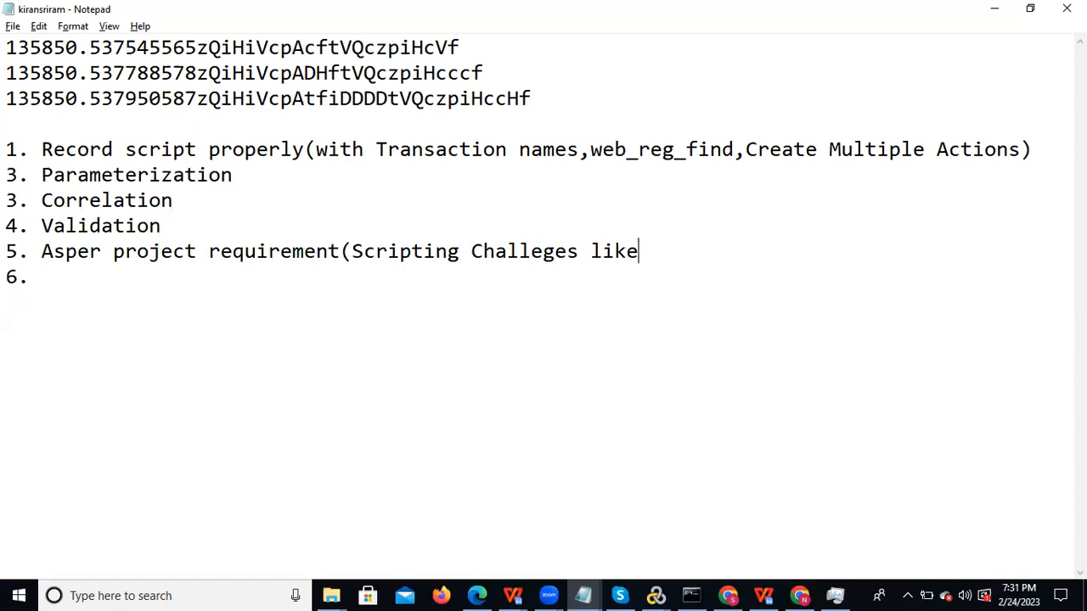
- Finish the fifth item with "Random,loaclfile operation)" and remove the unused "6." line
type("Random,")
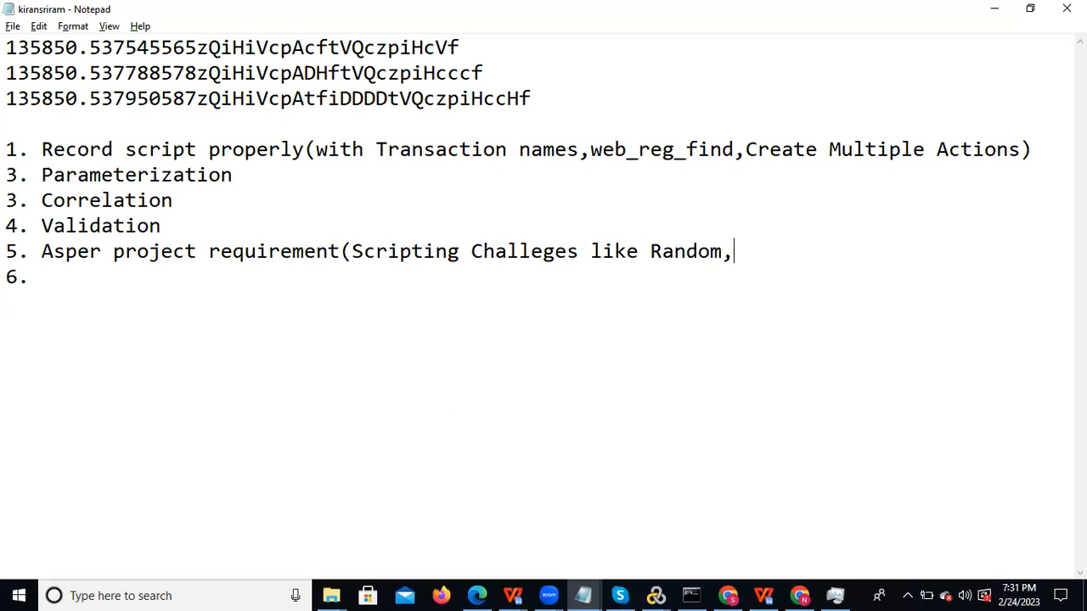
type("loaclfil")
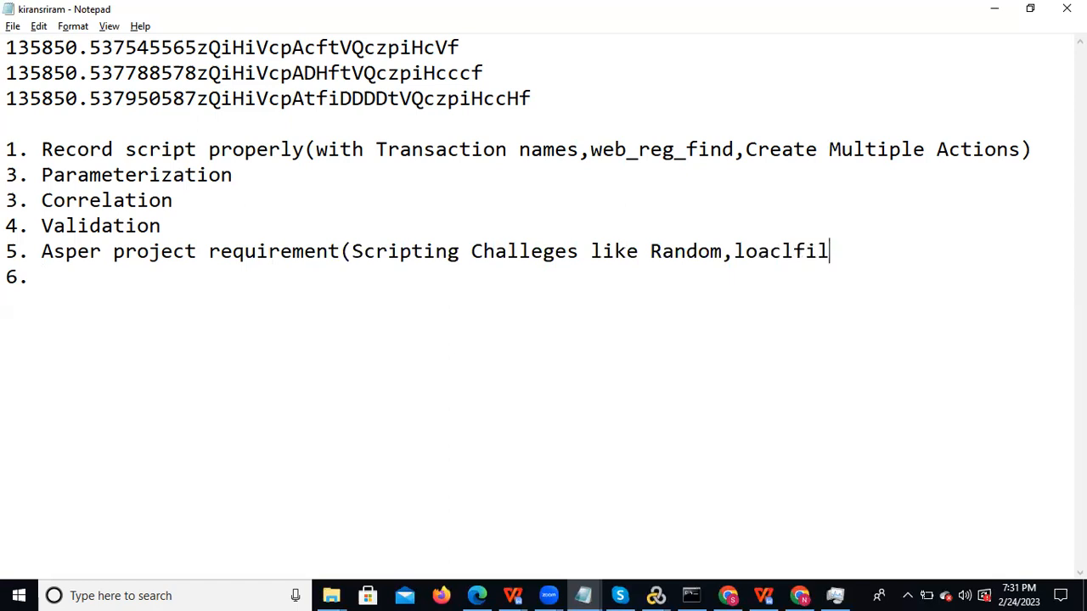
type("e operatio")
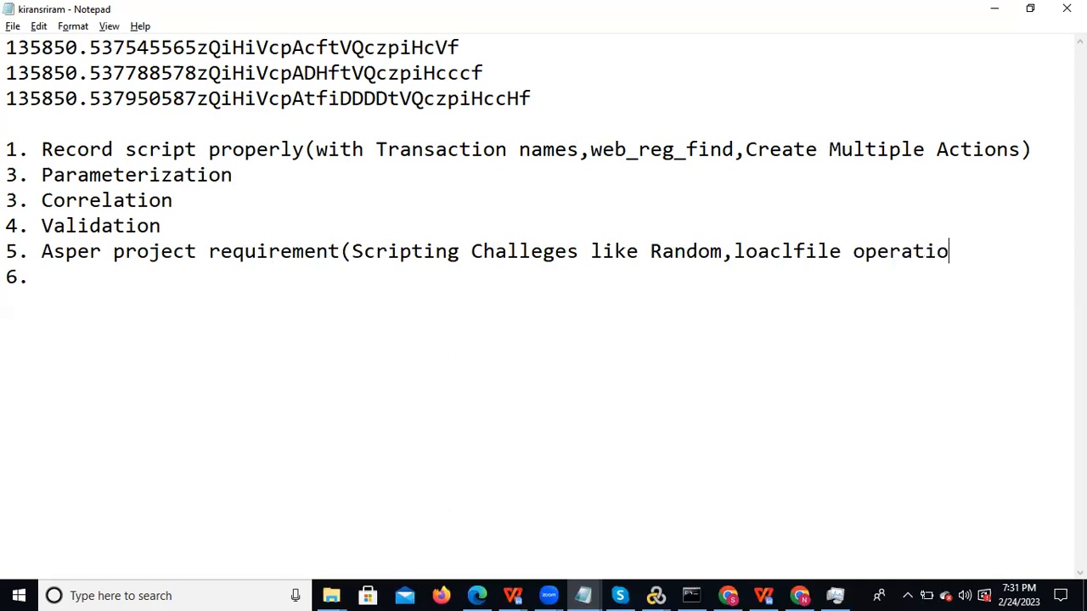
type("n,")
key("BackSpace")
type(")")
key("BackSpace")
key("BackSpace")
left_click(987, 253)
left_click_drag(915, 257, 705, 263)
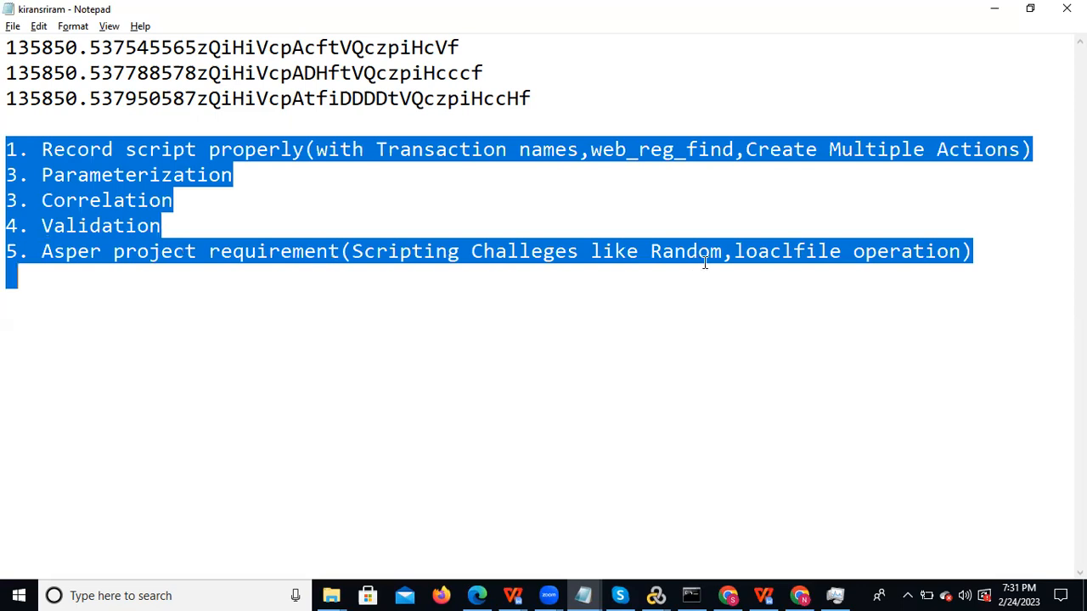
left_click(1023, 265)
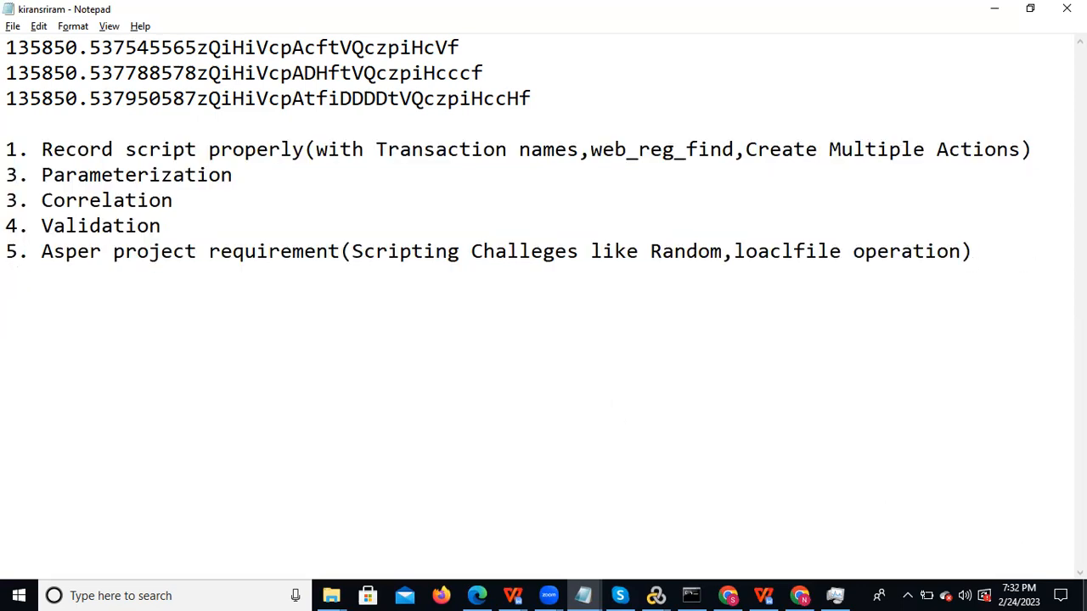
- Launch LoadRunner Controller from the desktop and bring its New Scenario window to the front
left_click(1085, 601)
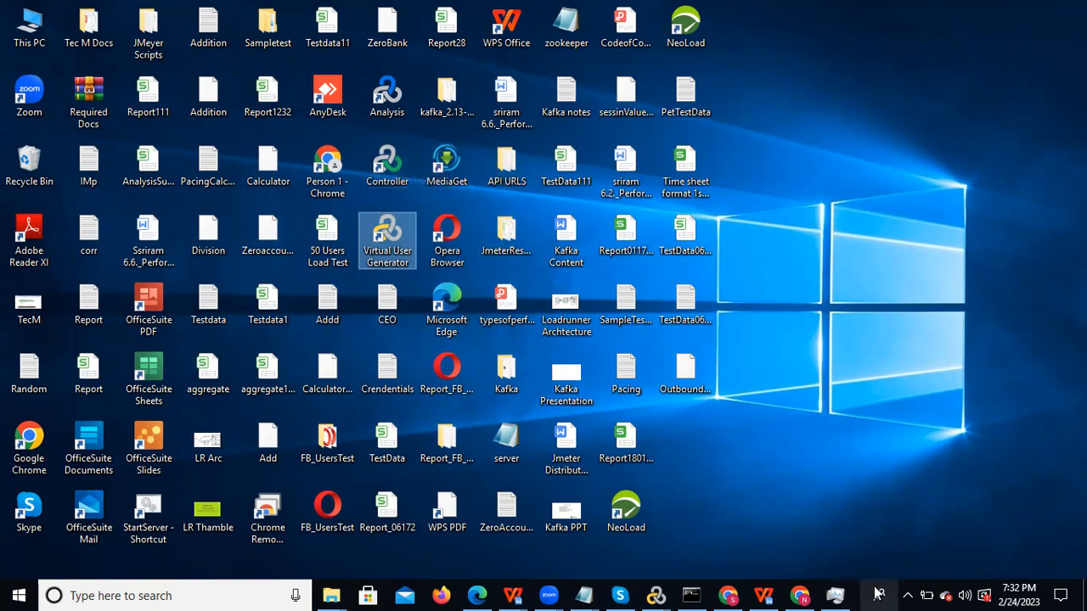
left_click(384, 165)
left_click(815, 228)
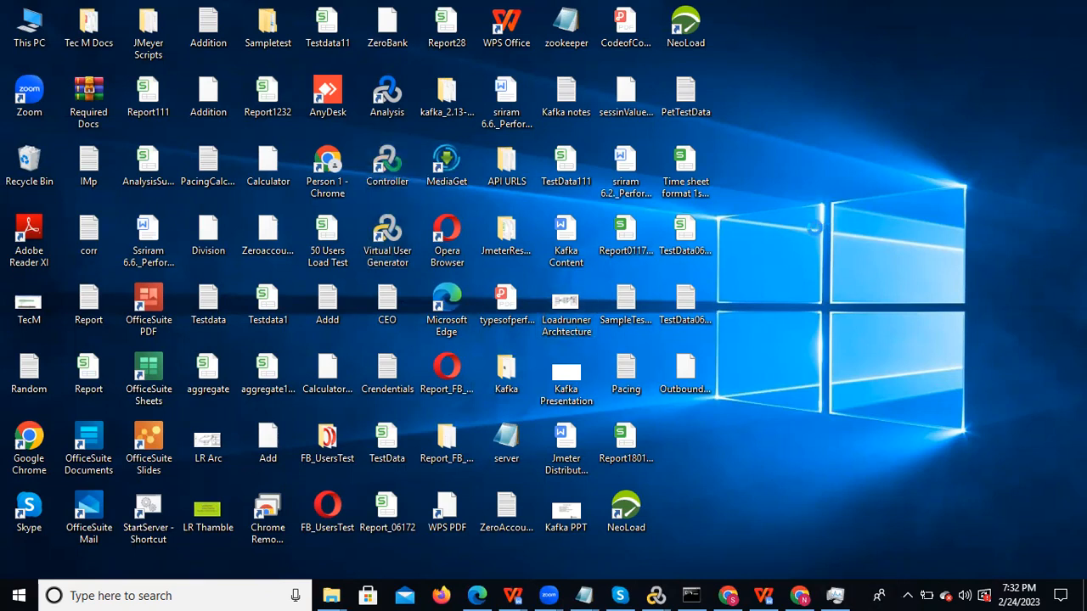
right_click(815, 230)
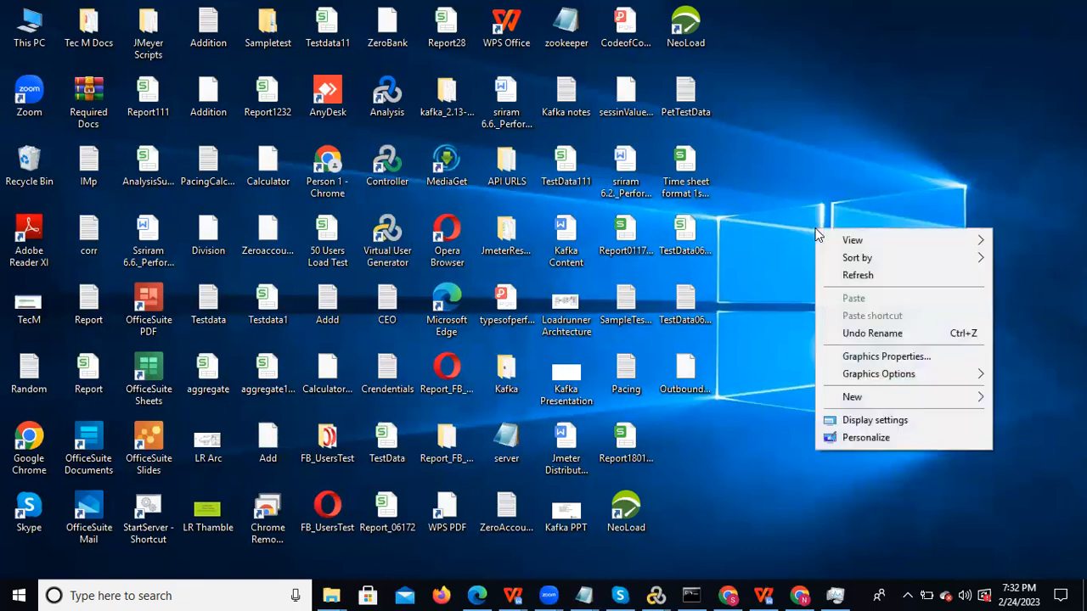
left_click(869, 276)
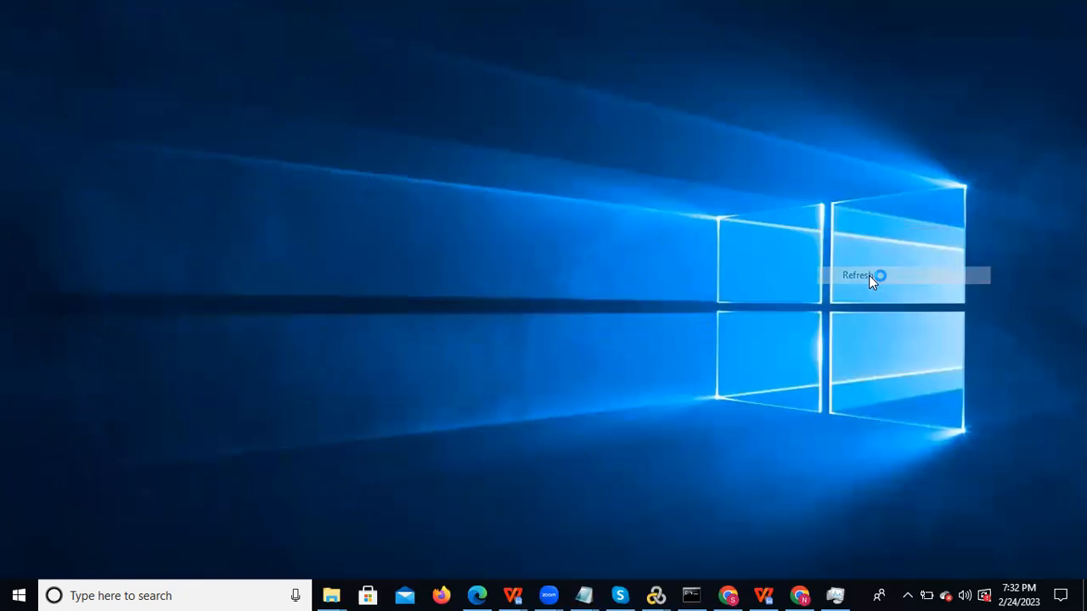
right_click(807, 200)
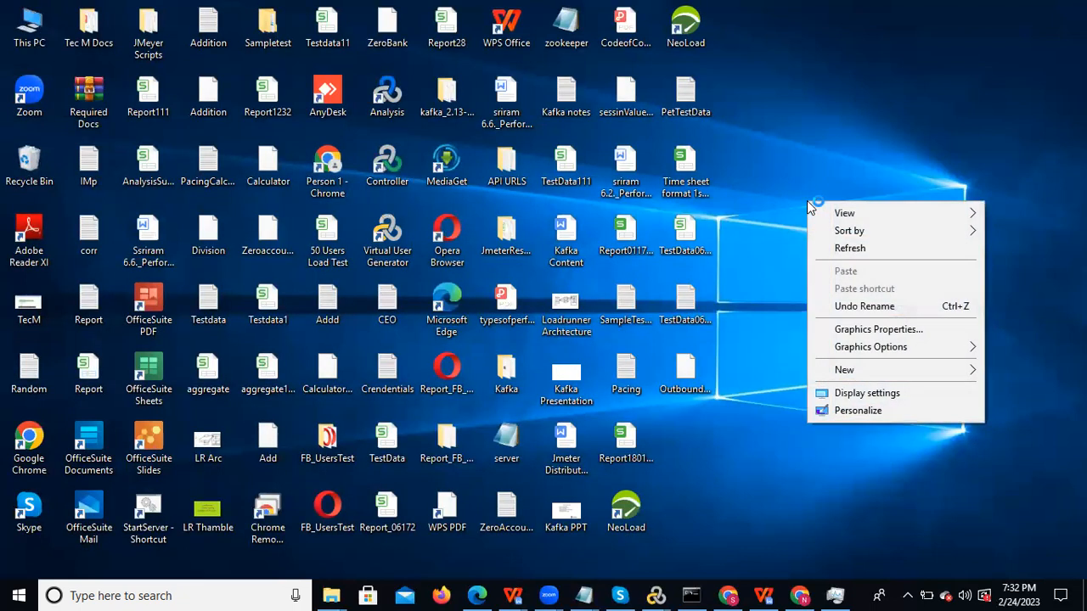
left_click(851, 246)
right_click(852, 245)
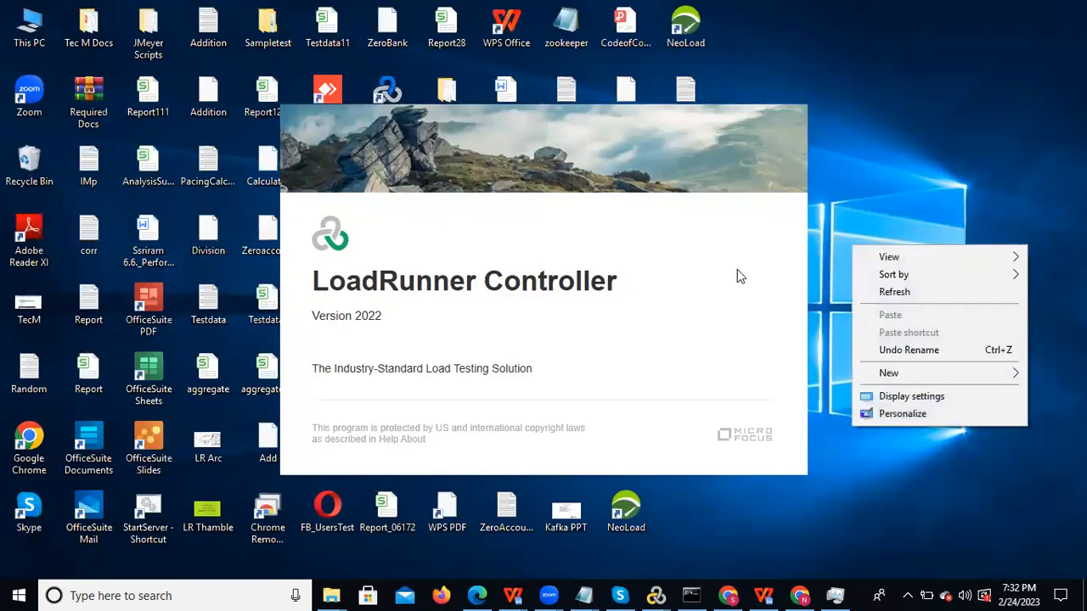
left_click(911, 293)
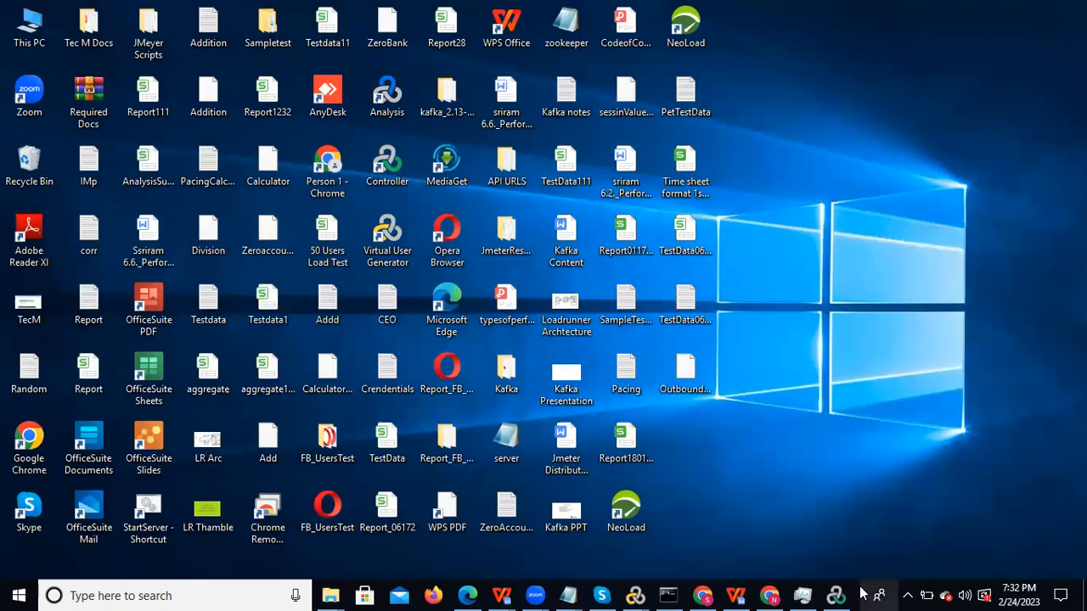
mouse_move(840, 594)
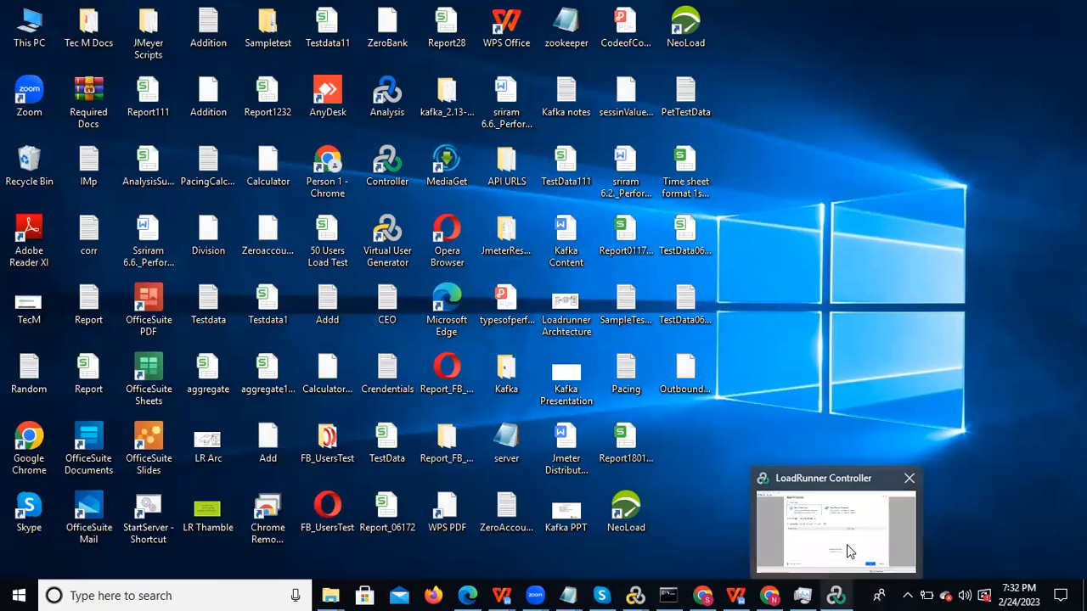
left_click(846, 548)
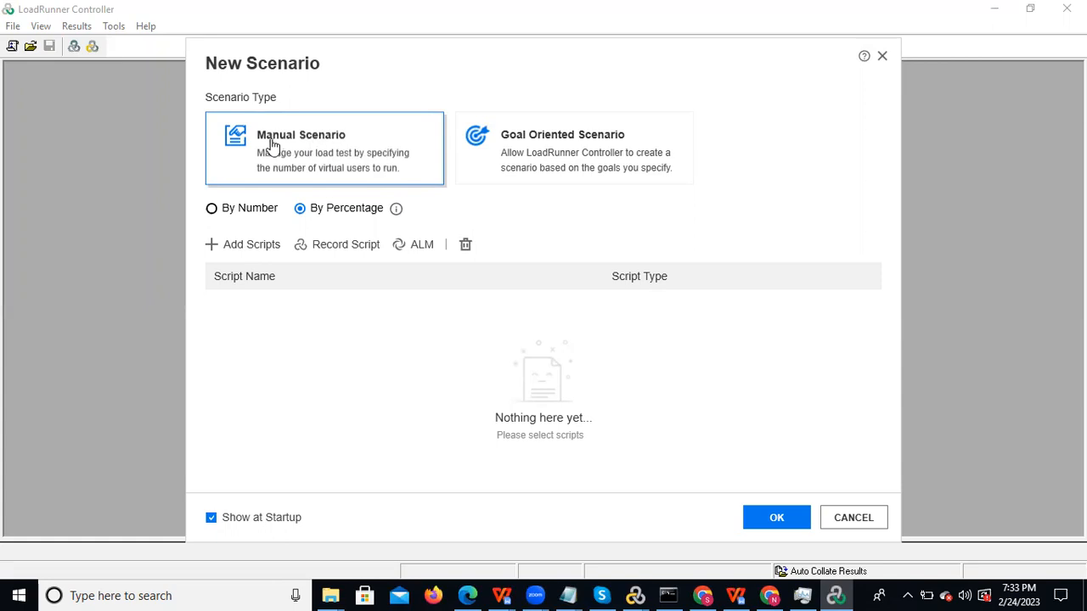
- Set the scenario type to Manual Scenario with virtual users assigned by number
left_click(572, 150)
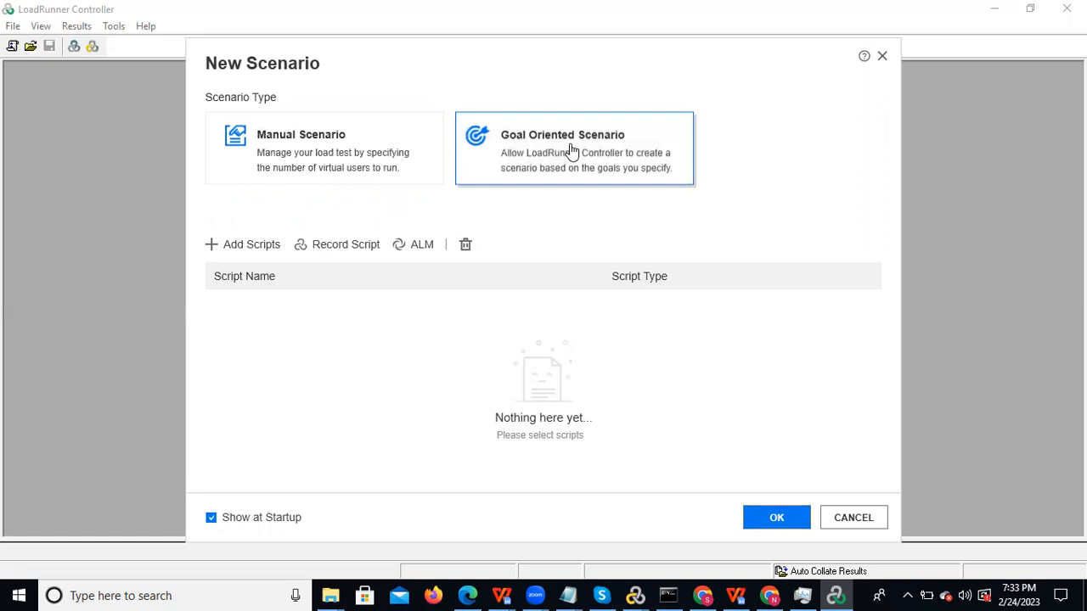
left_click(372, 152)
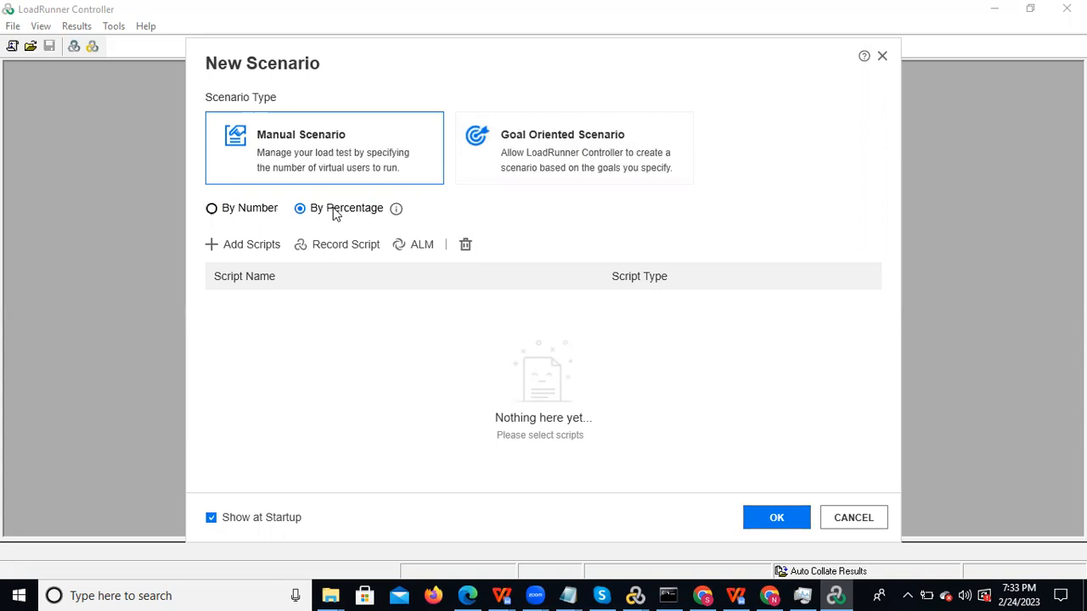
left_click(228, 214)
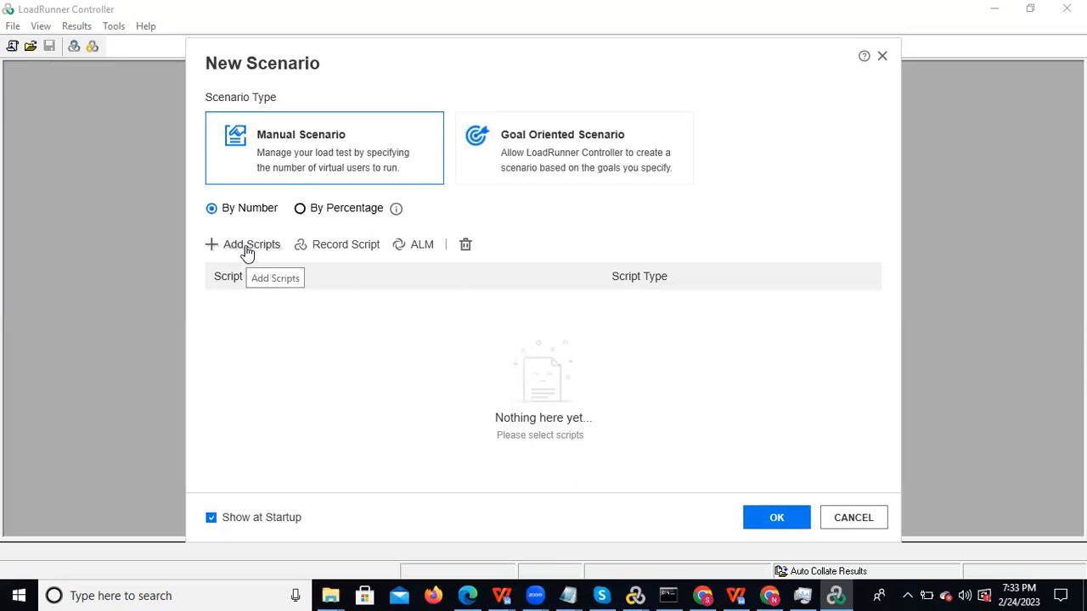
- Add the LoadRunner script Webtour_FlightBooking_24022023 to the new scenario
left_click(246, 246)
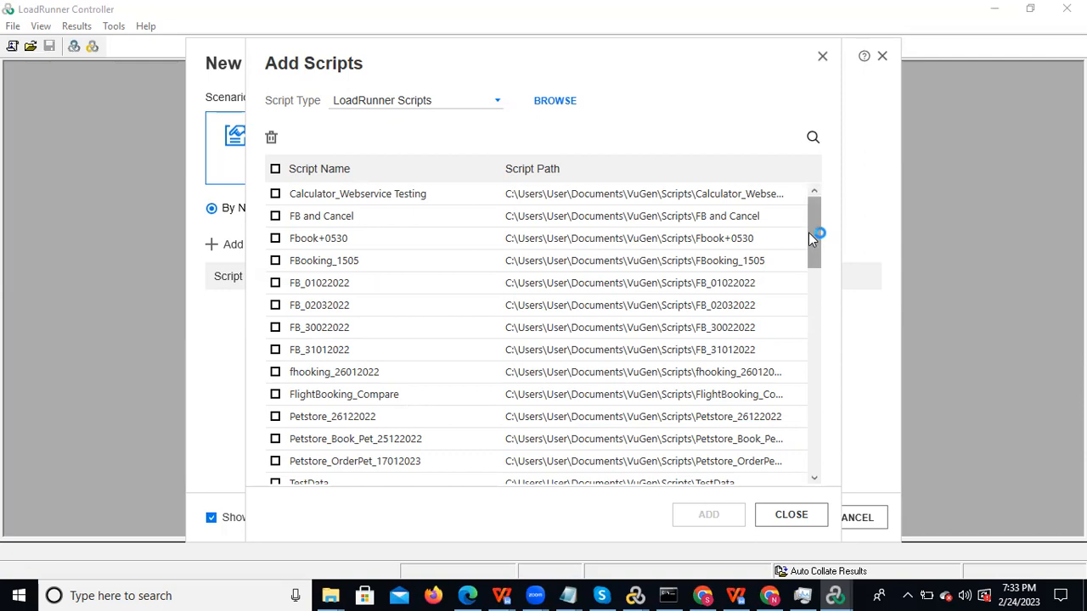
left_click_drag(808, 233, 798, 346)
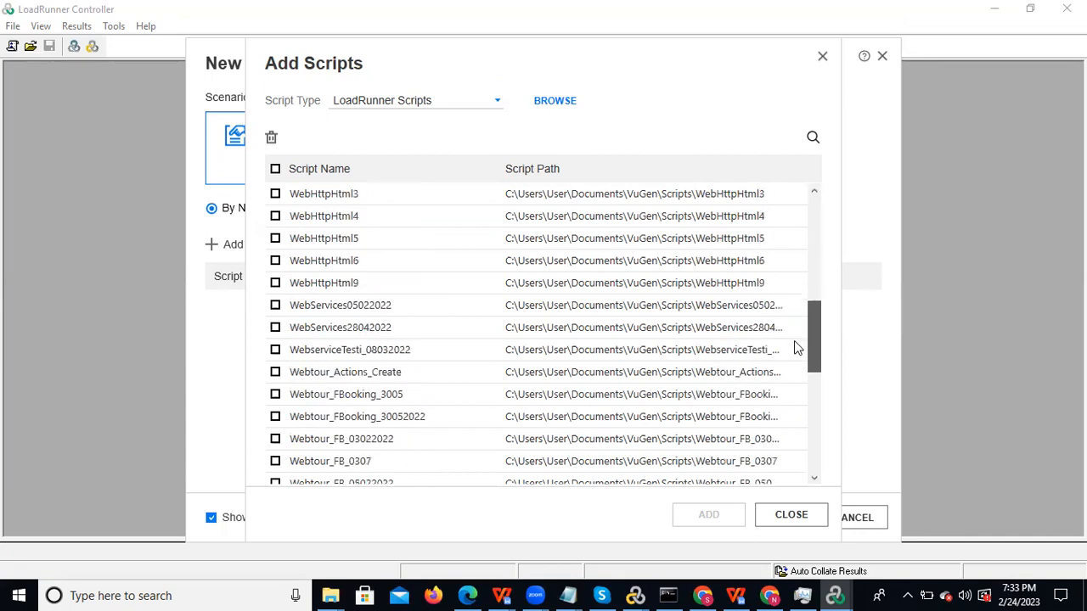
left_click_drag(794, 343, 792, 444)
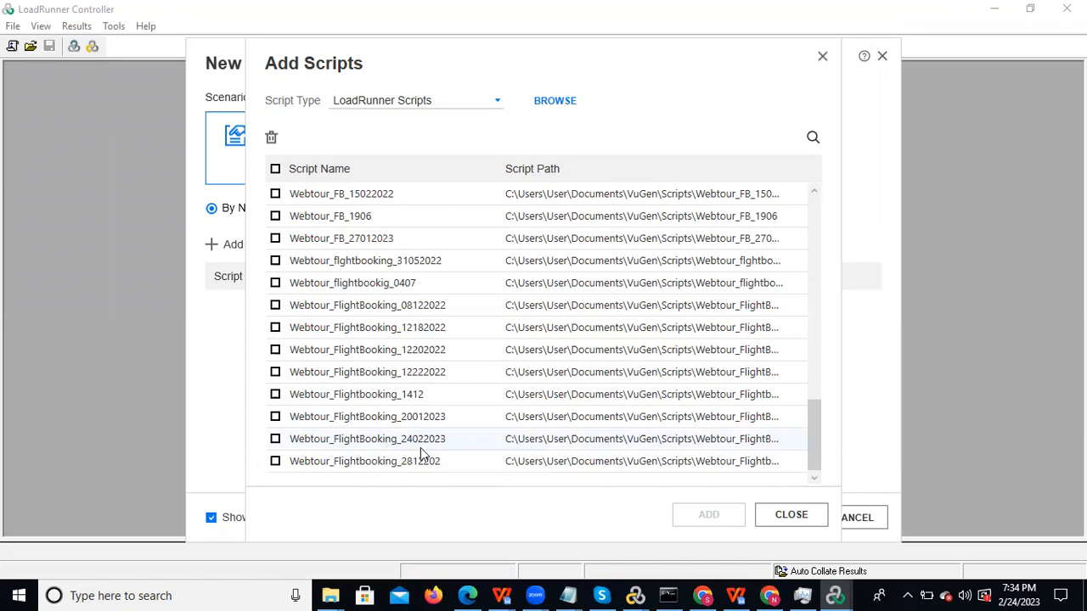
left_click(275, 440)
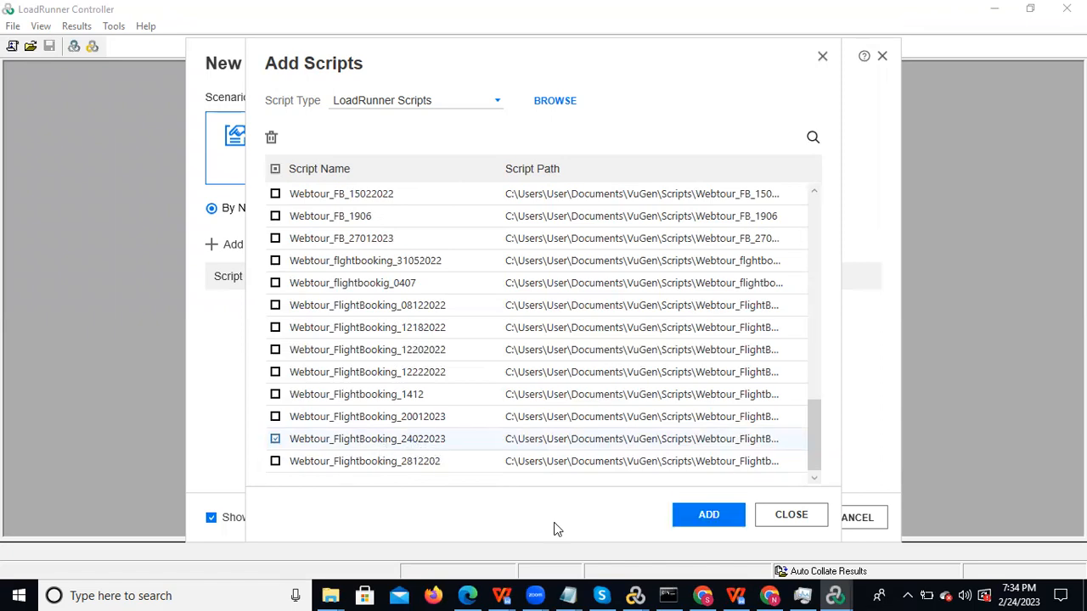
left_click(706, 521)
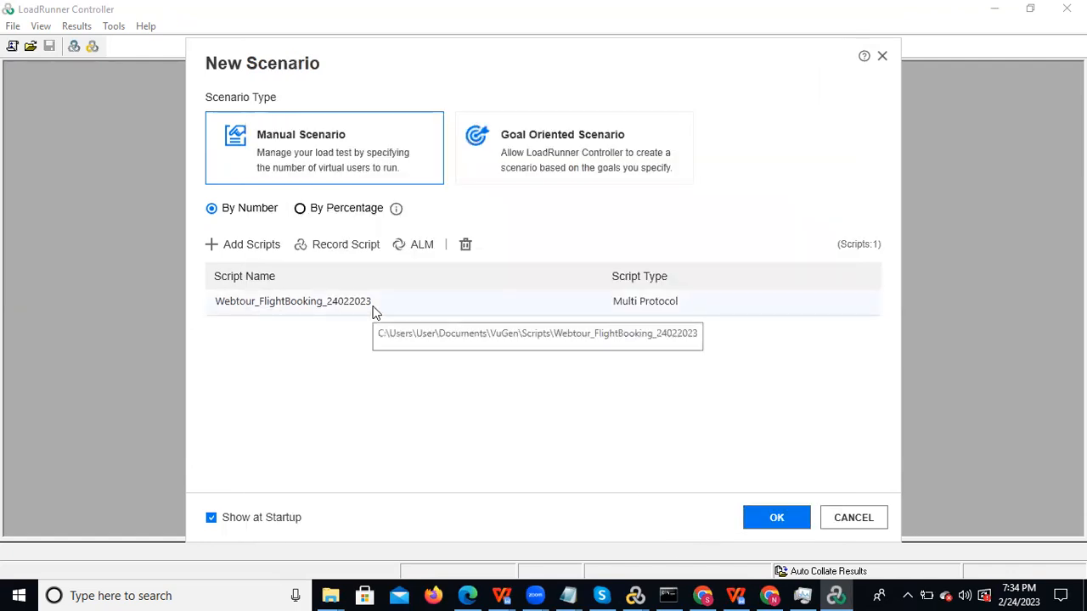
- Add the Petstore_26122022 script to the scenario as a second script
left_click(253, 244)
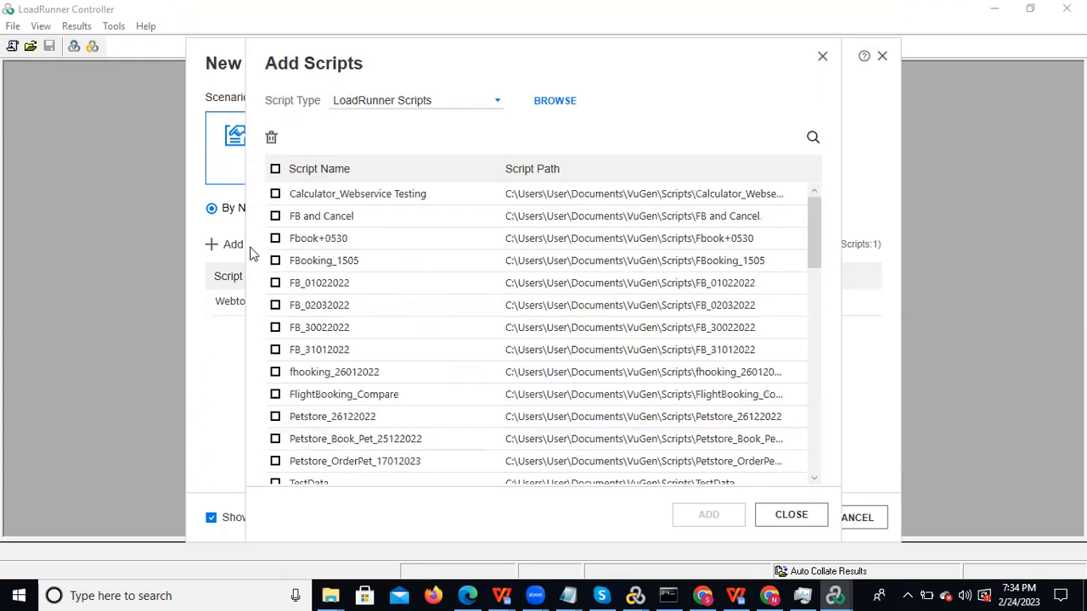
left_click(275, 417)
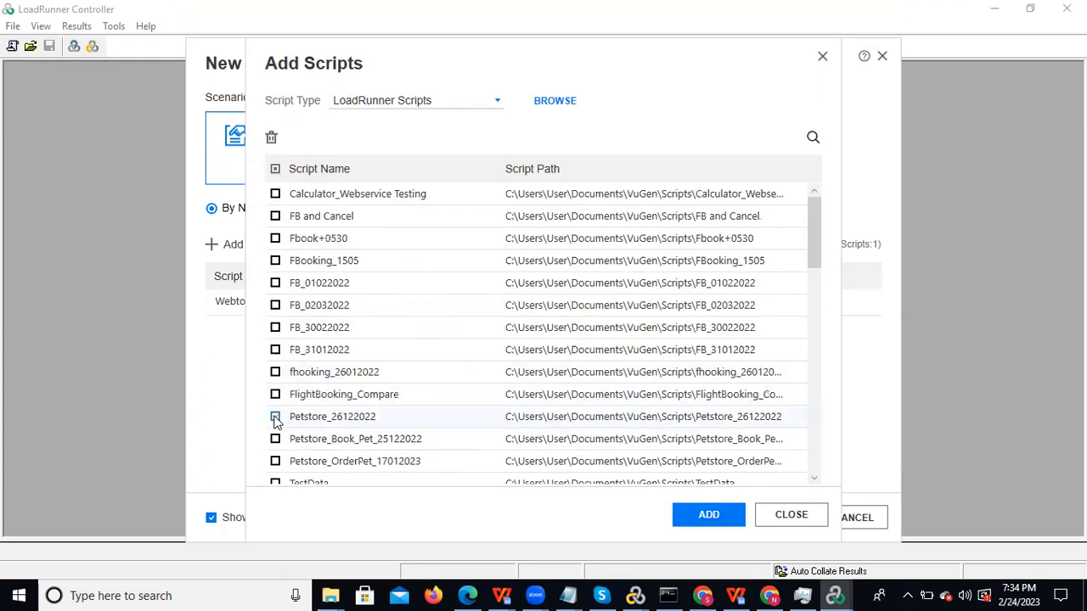
left_click(716, 516)
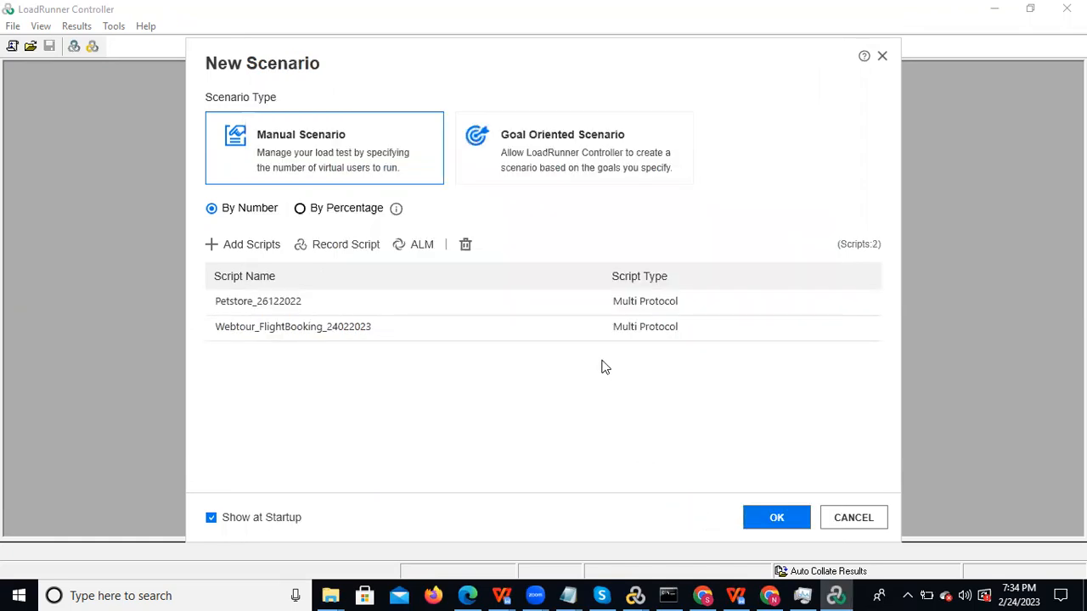
- Create the scenario from the two chosen scripts and show its Run view
left_click(760, 519)
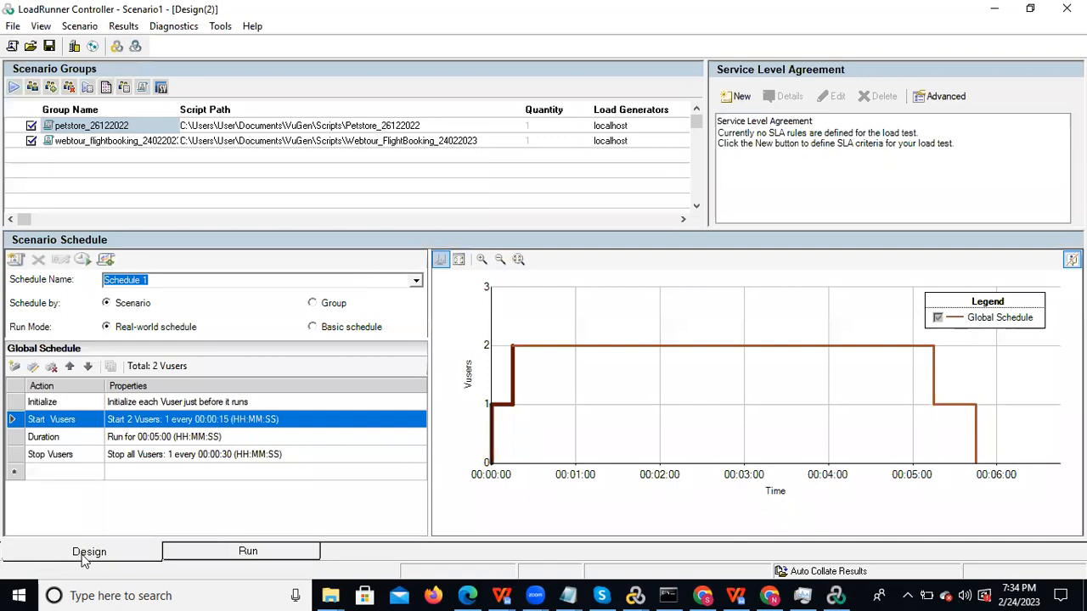
left_click(248, 551)
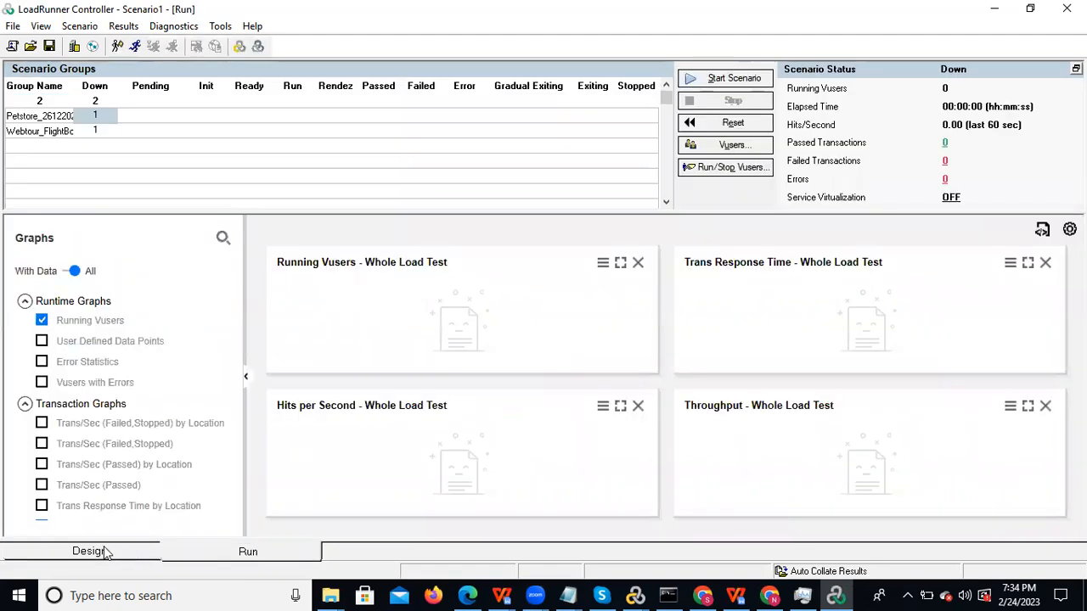
- Compare the scenario's Design and Run views and examine the group names, script paths and quantities of both scenario groups
left_click(100, 552)
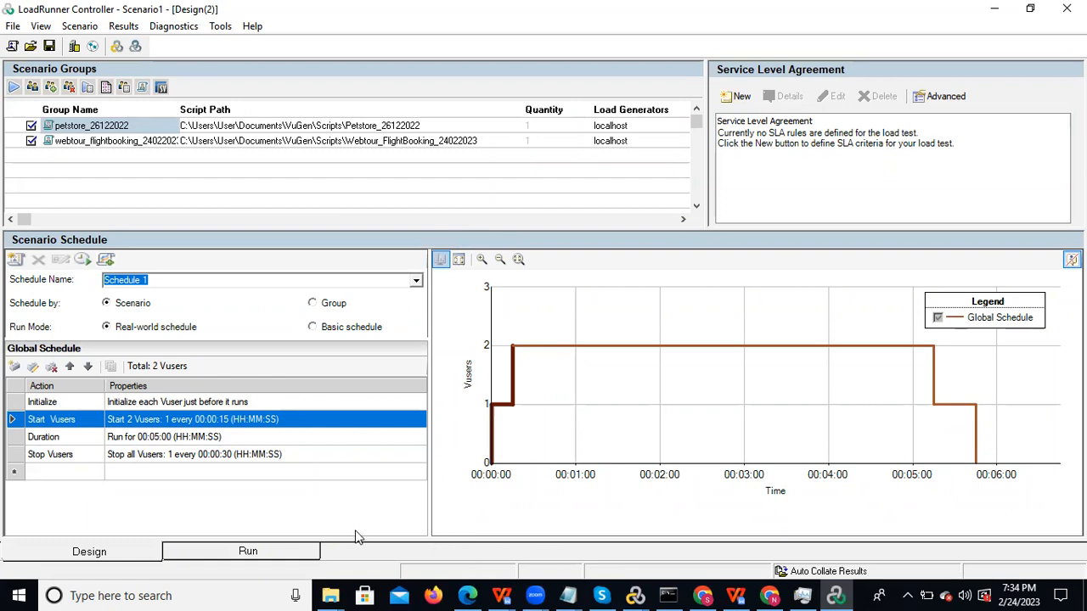
left_click(249, 552)
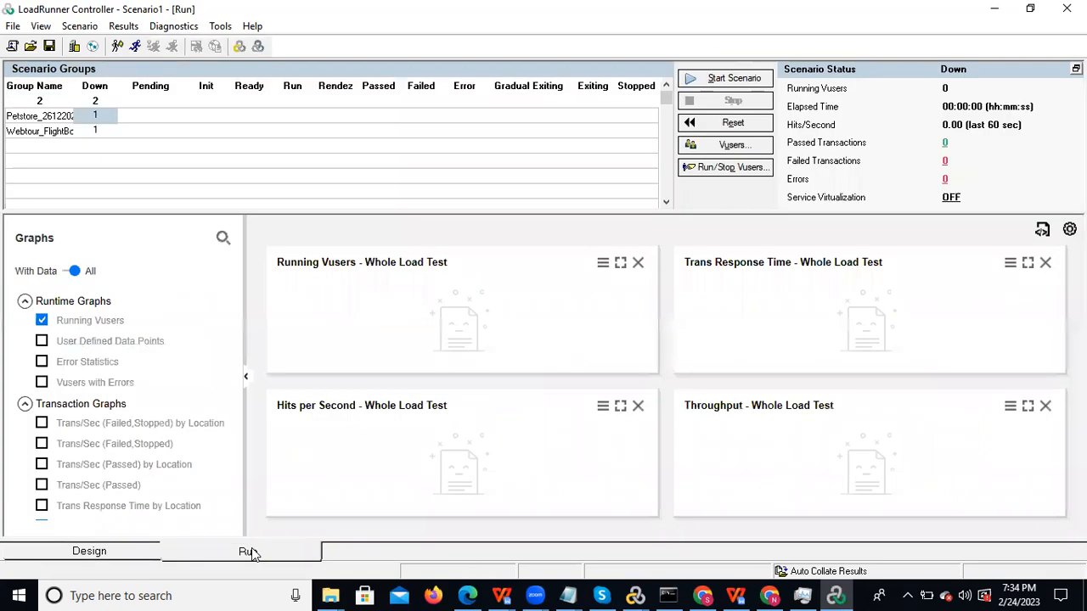
left_click(106, 553)
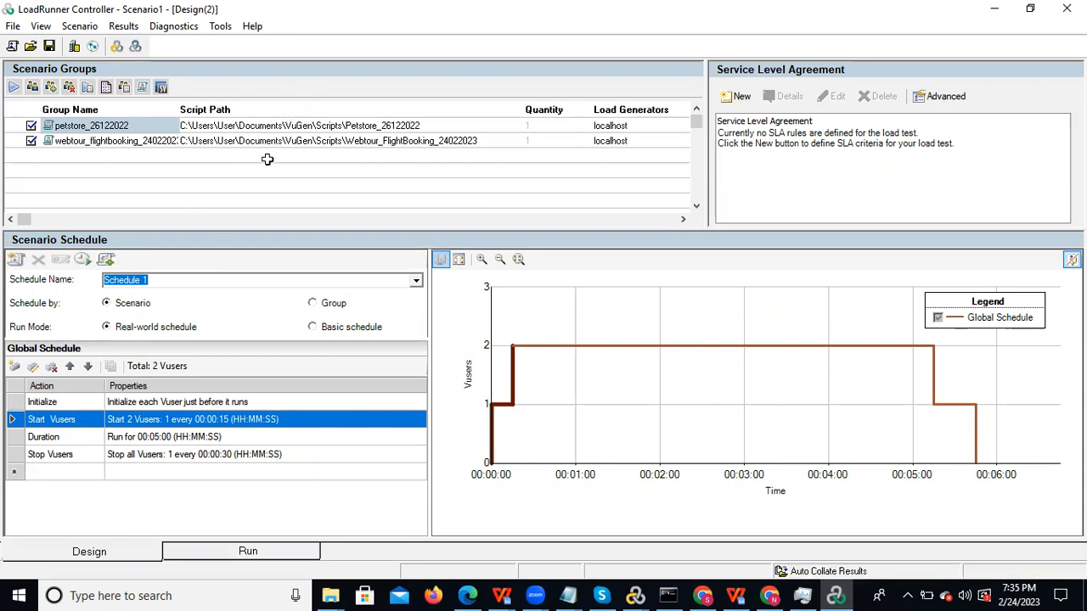
left_click(185, 552)
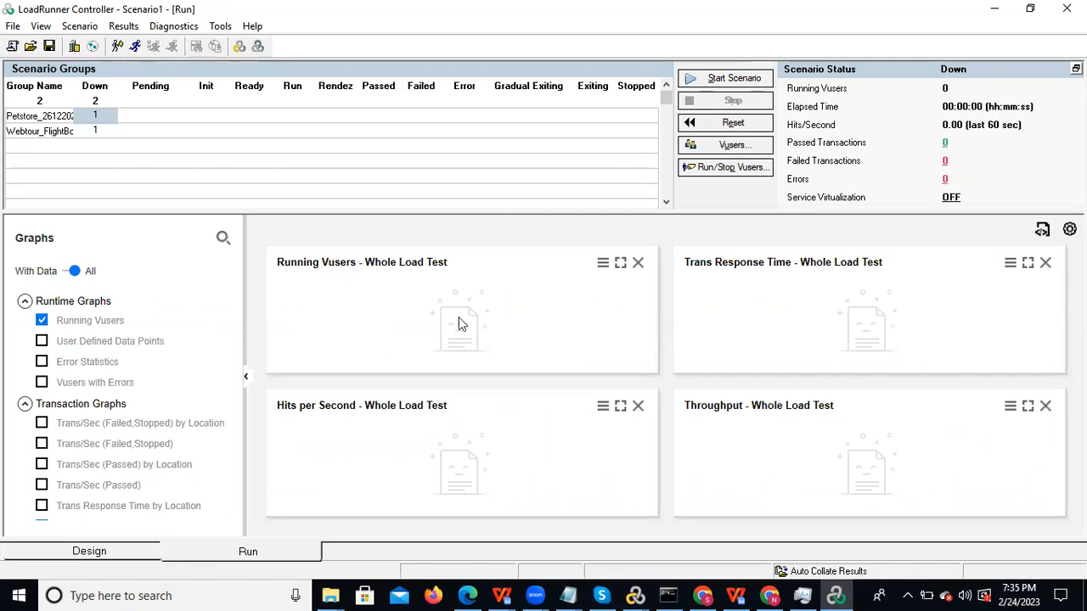
left_click(100, 553)
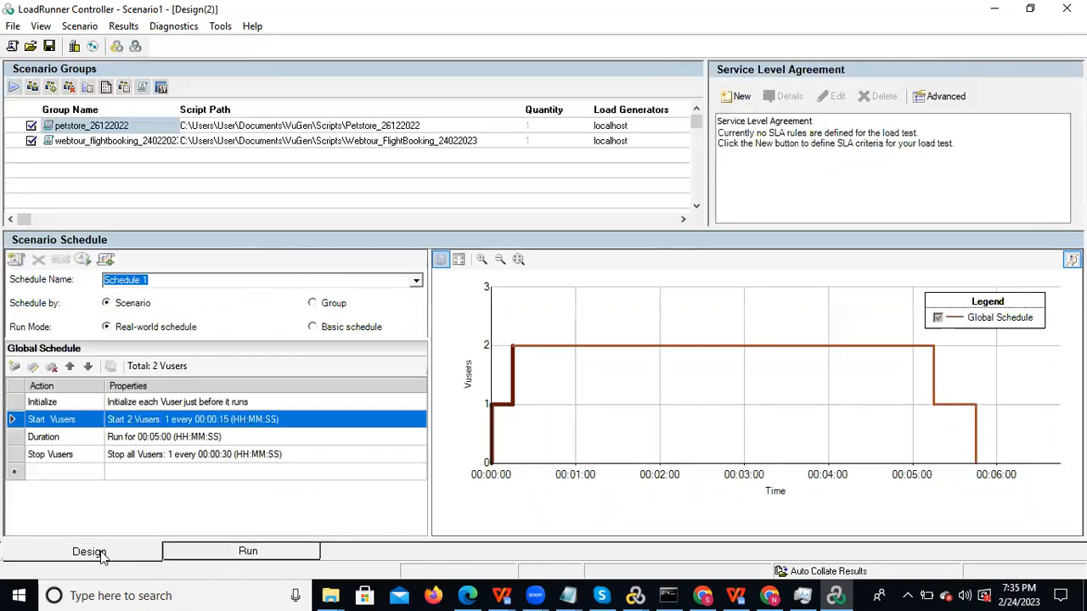
left_click(558, 124)
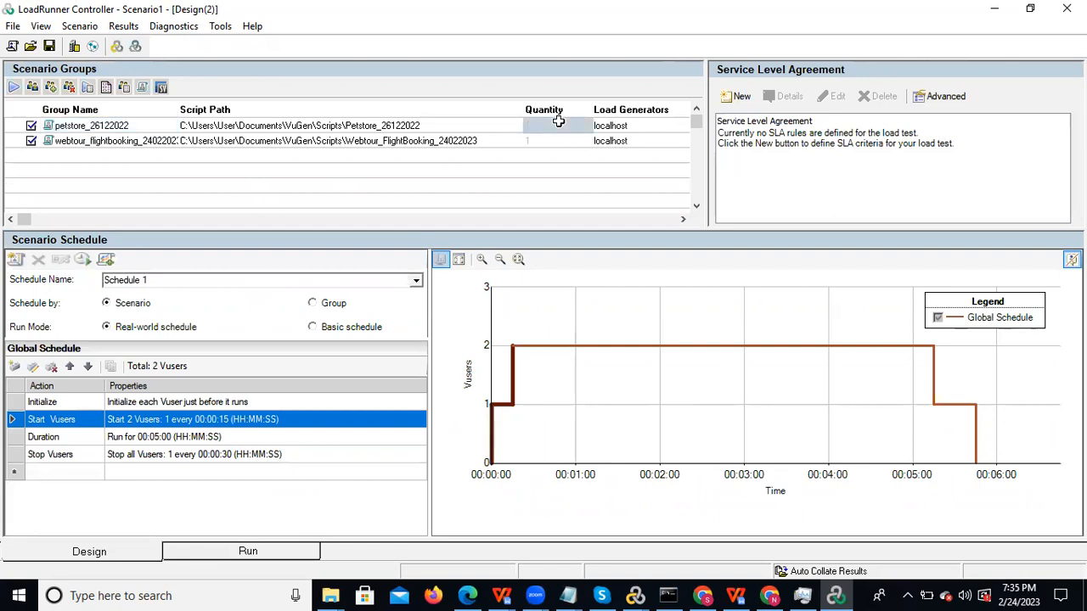
left_click(553, 140)
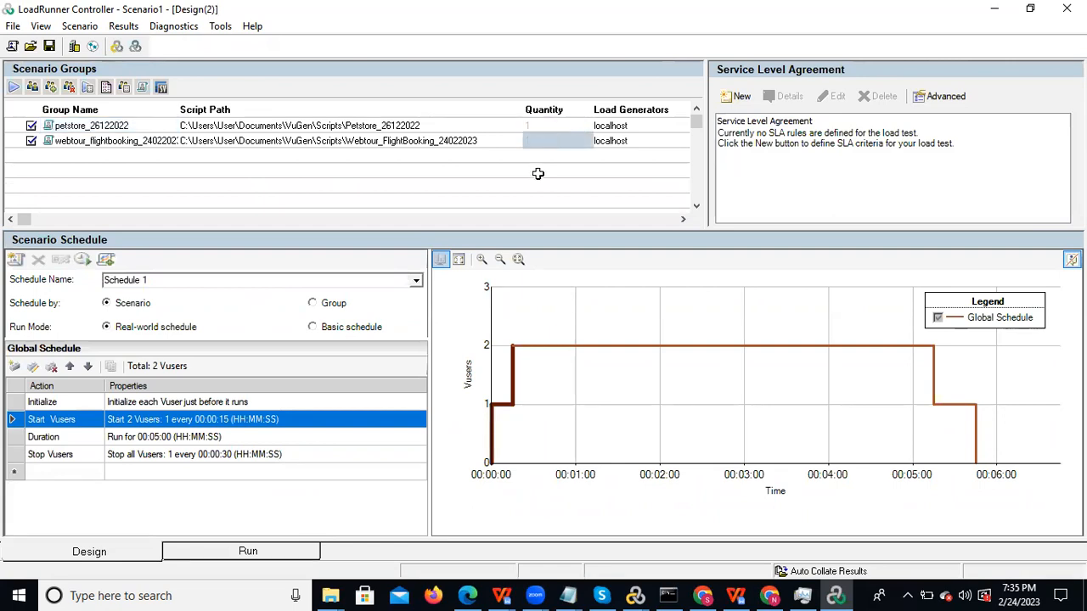
key("Down")
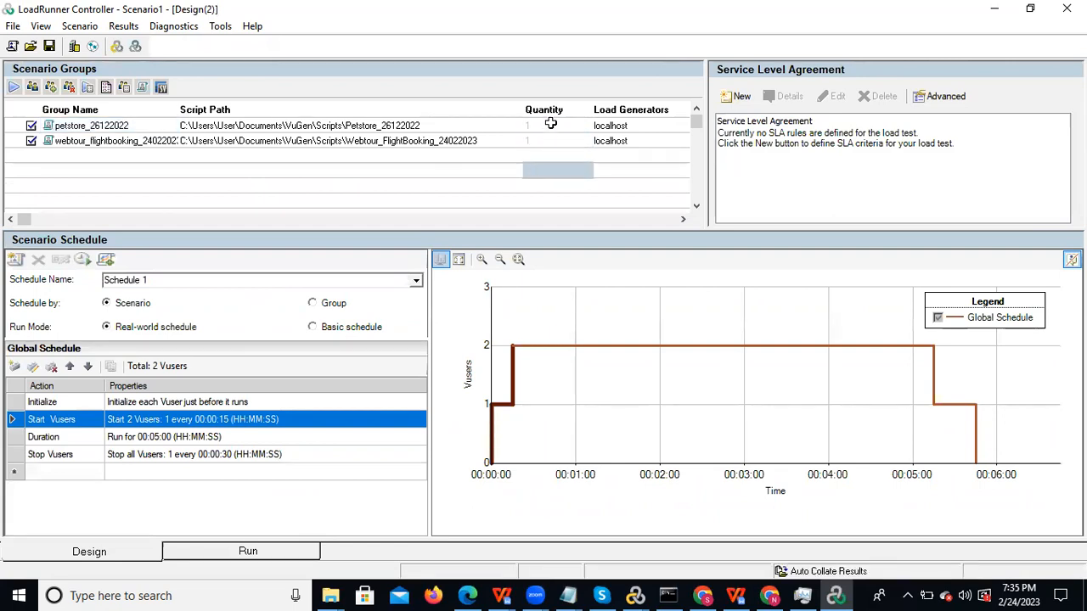
left_click(96, 129)
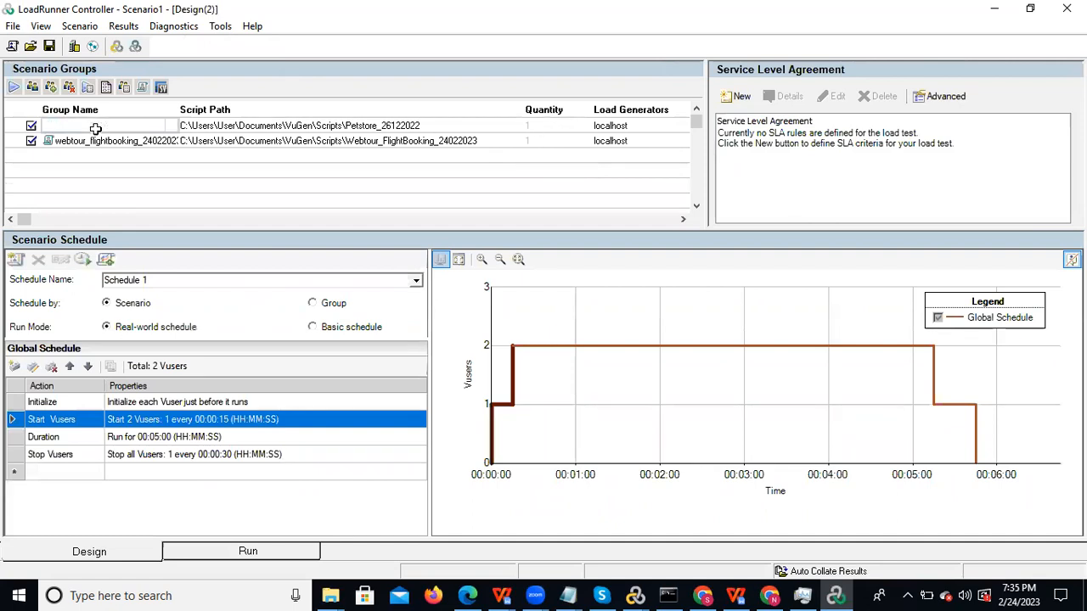
left_click(257, 126)
left_click(327, 141)
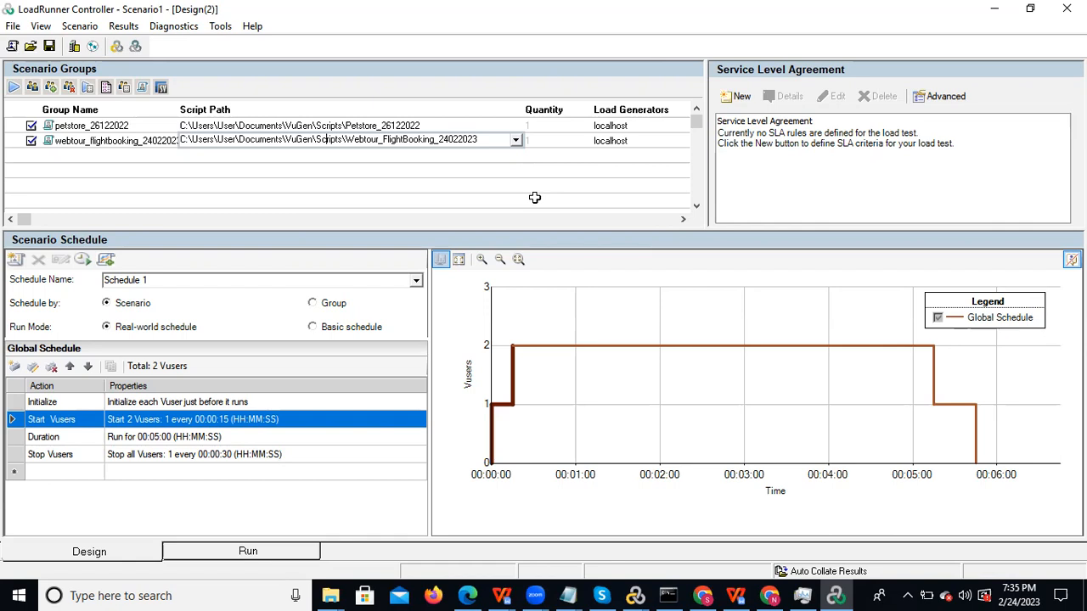
- Add a Windows load generator named 127.0.0.1 and assign it to the Petstore group
left_click(654, 127)
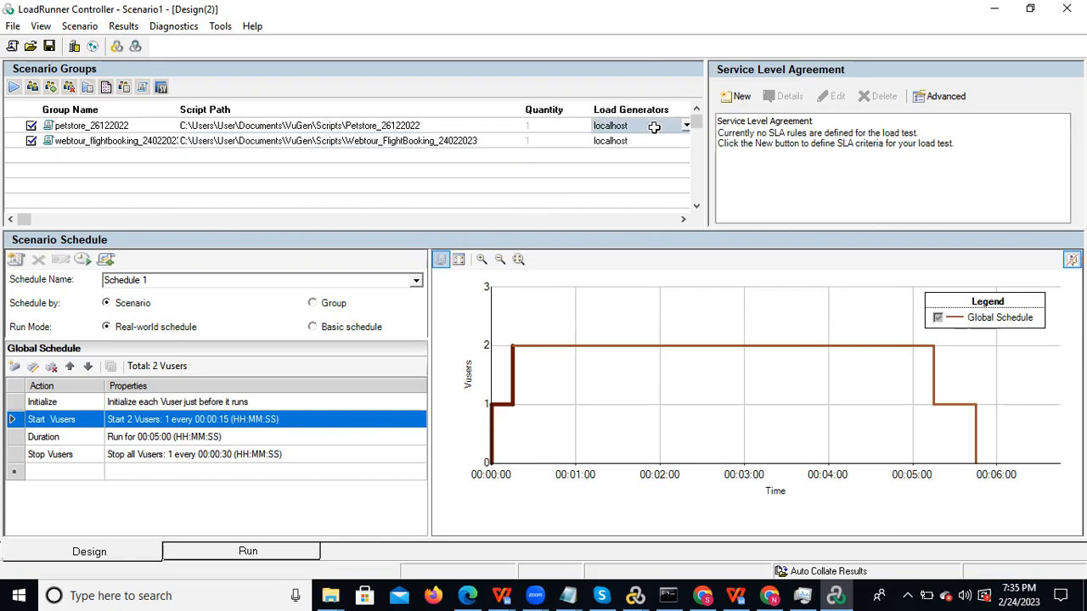
left_click(684, 126)
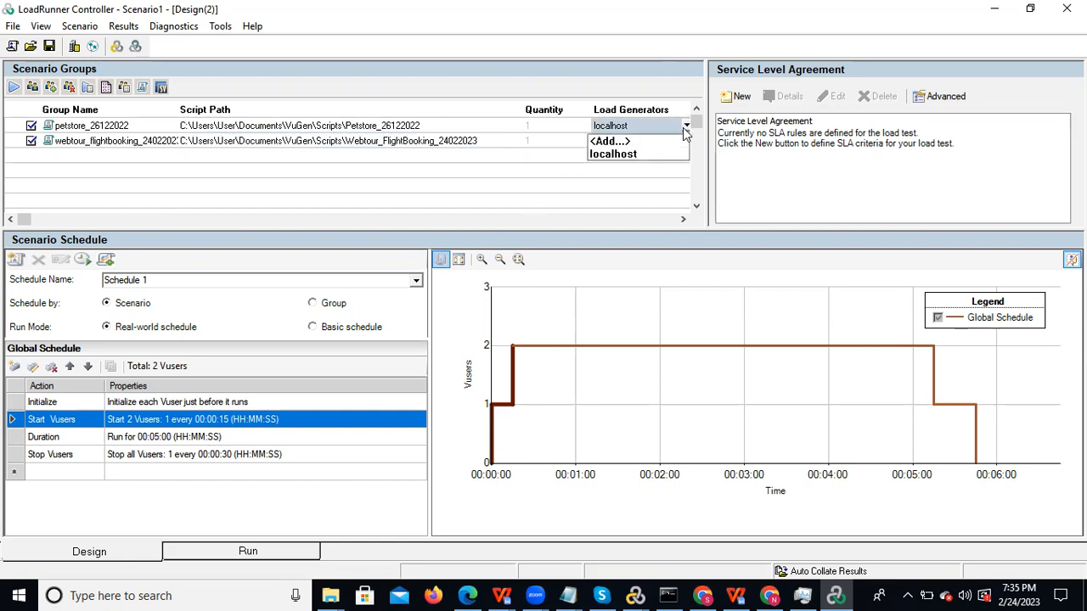
left_click(618, 143)
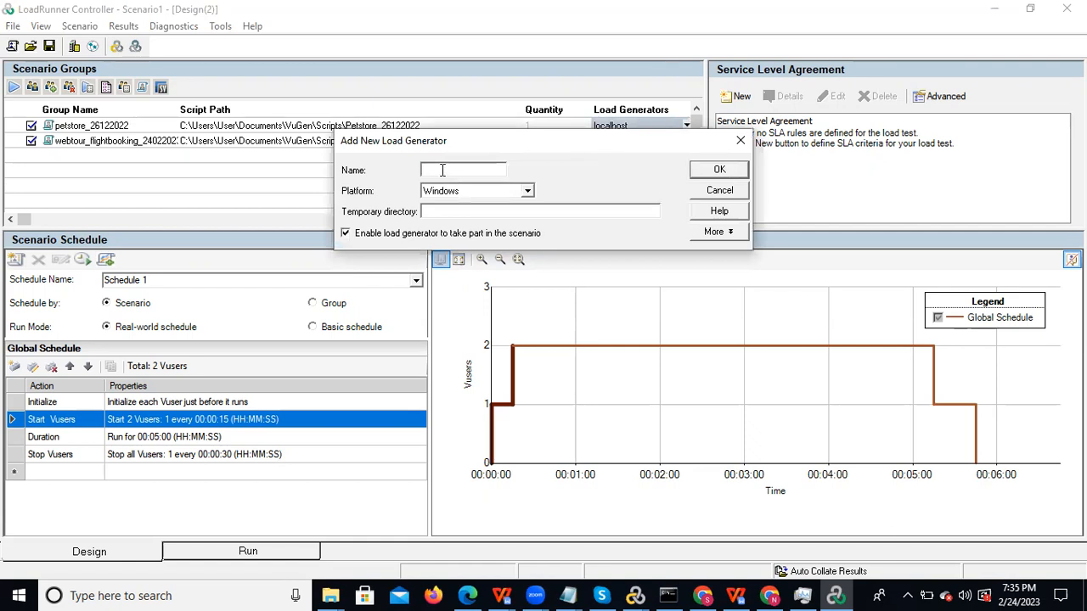
type("127")
type(".0.0.1")
left_click(528, 191)
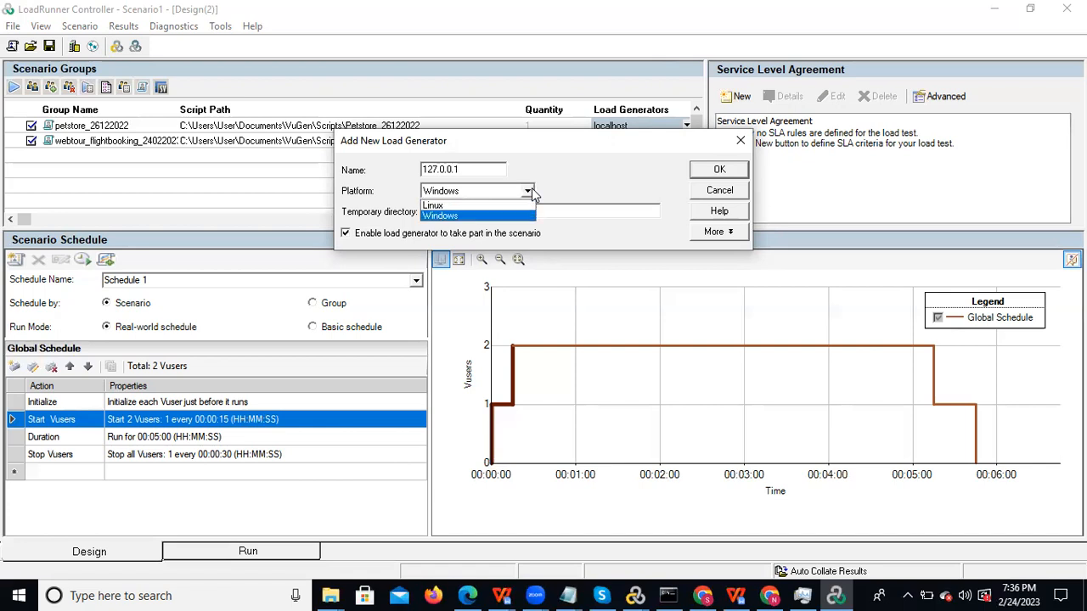
left_click(530, 192)
left_click(720, 171)
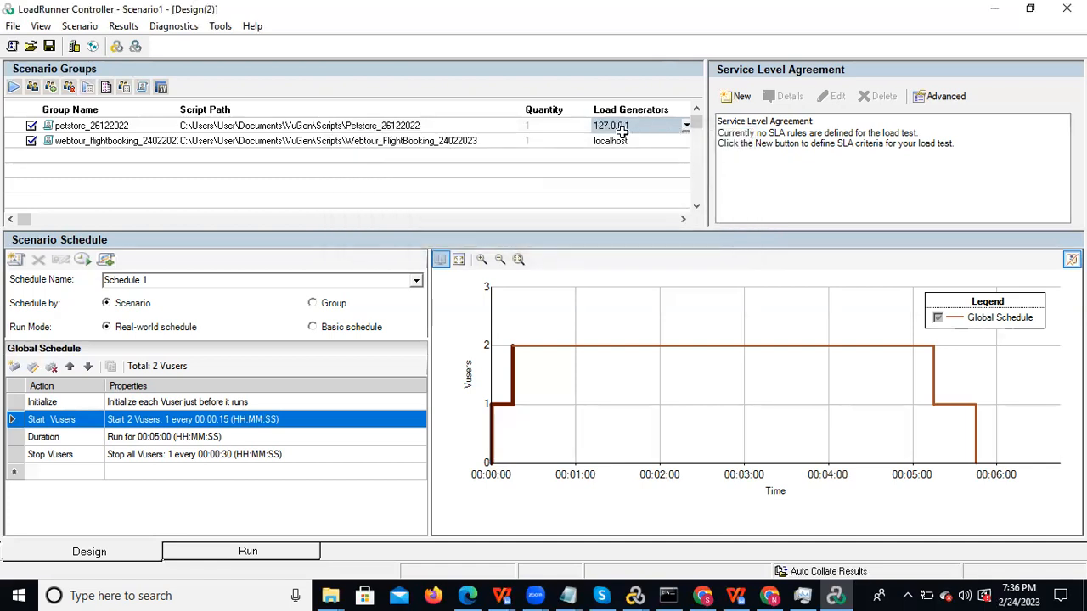
left_click(685, 126)
left_click(685, 126)
left_click(684, 125)
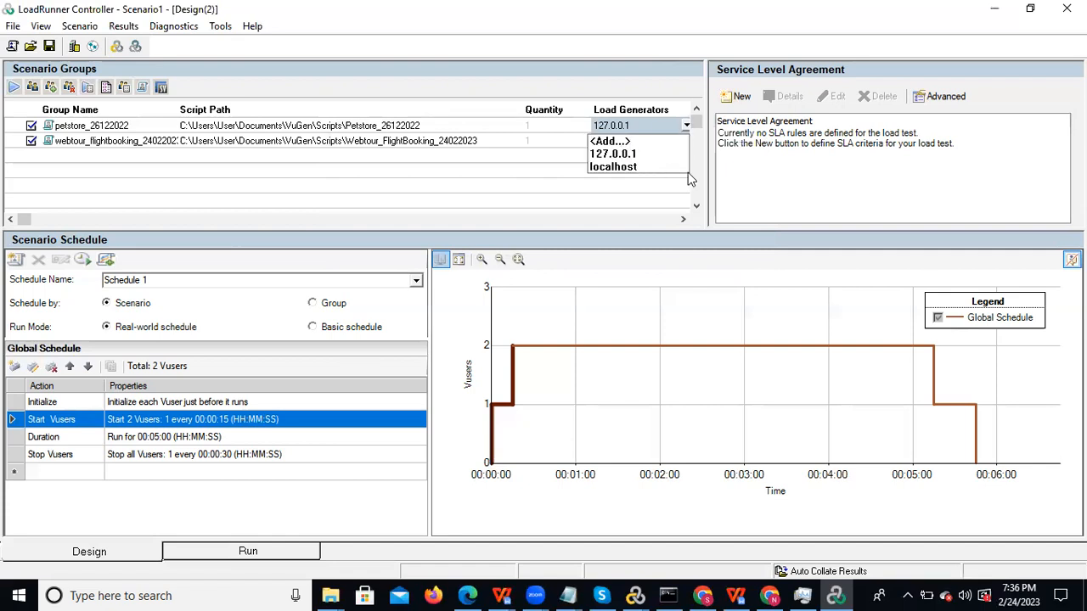
left_click(528, 161)
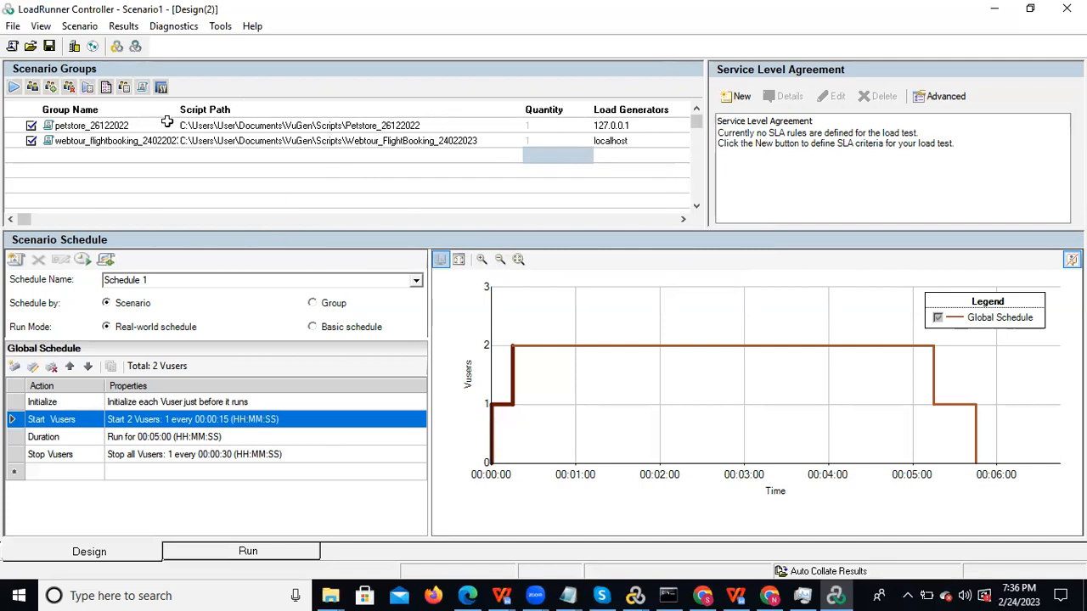
- Set the Start Vusers action of the global schedule to start 10 Vusers
left_click(548, 128)
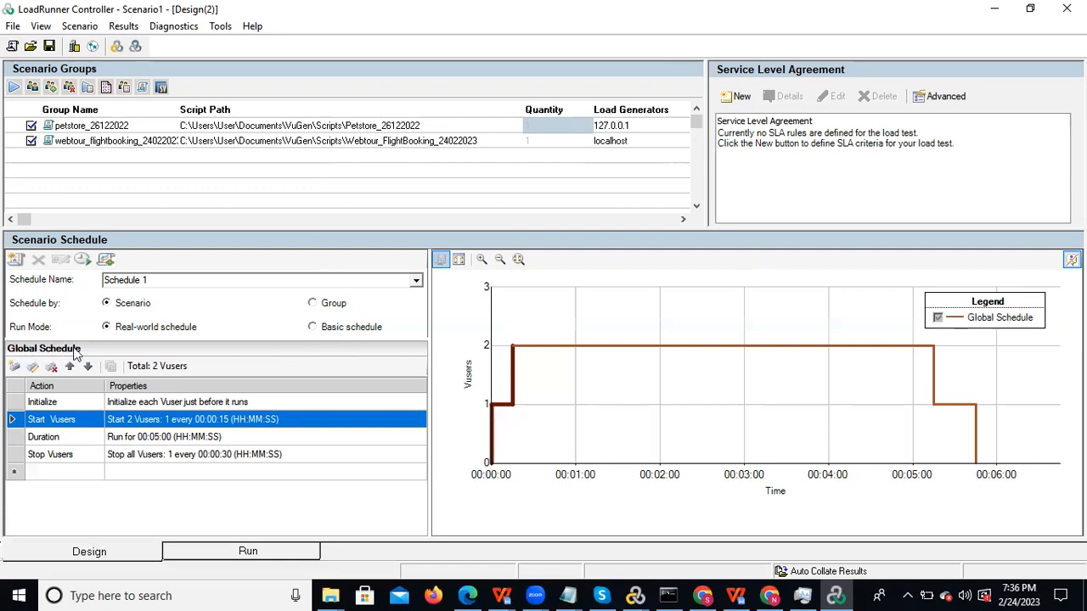
double_click(157, 426)
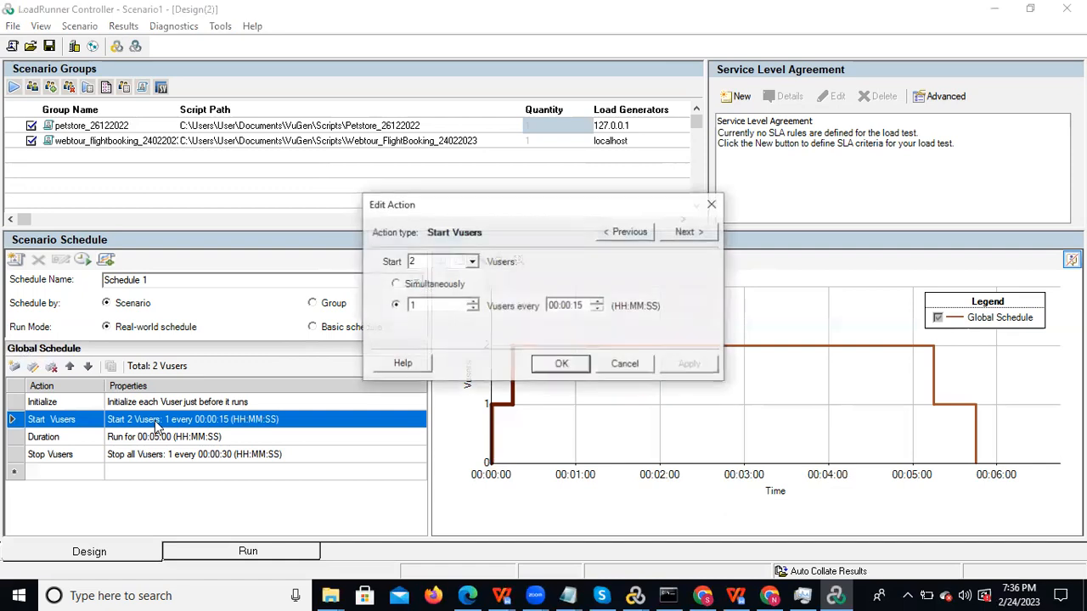
double_click(433, 260)
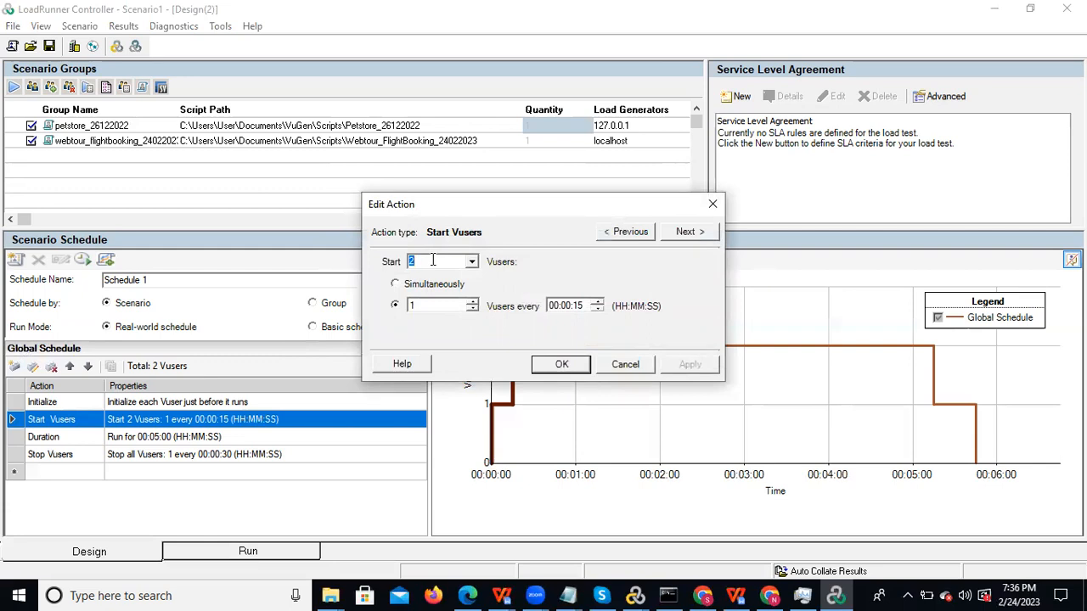
type("10")
left_click(561, 364)
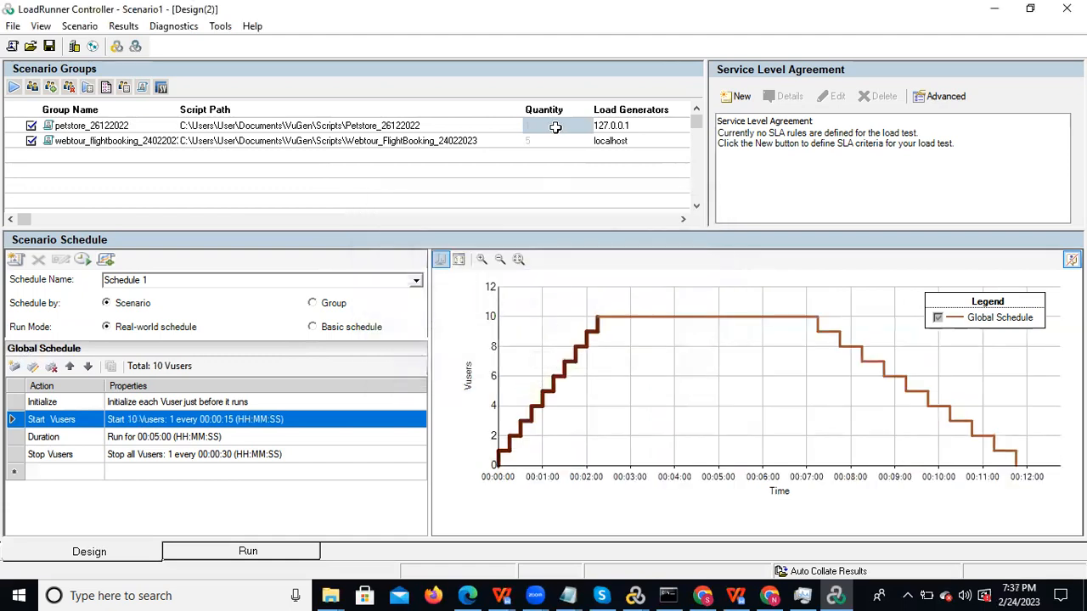
left_click(538, 156)
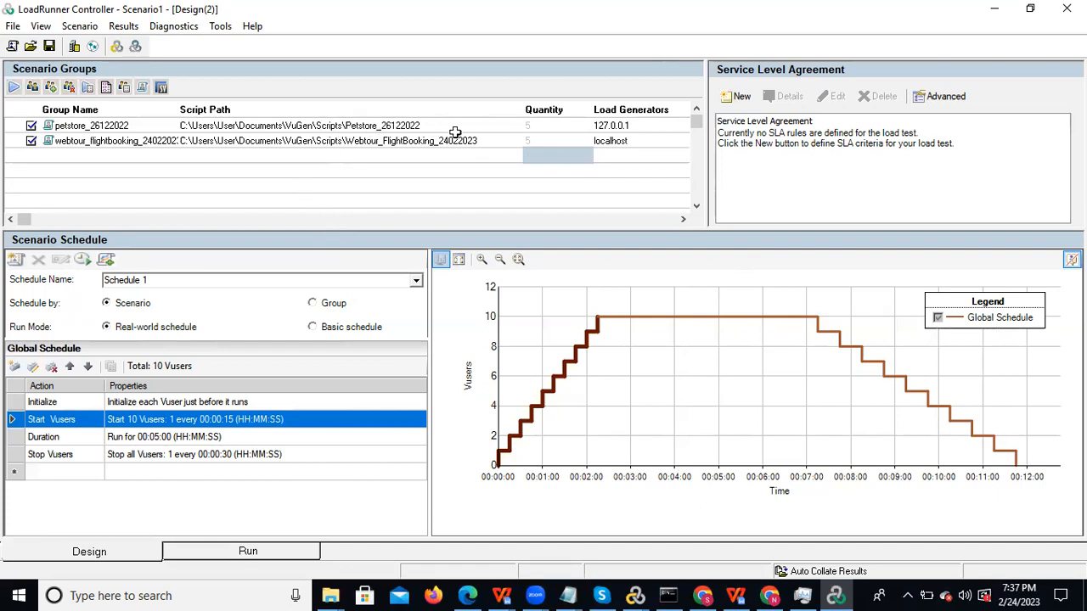
double_click(140, 426)
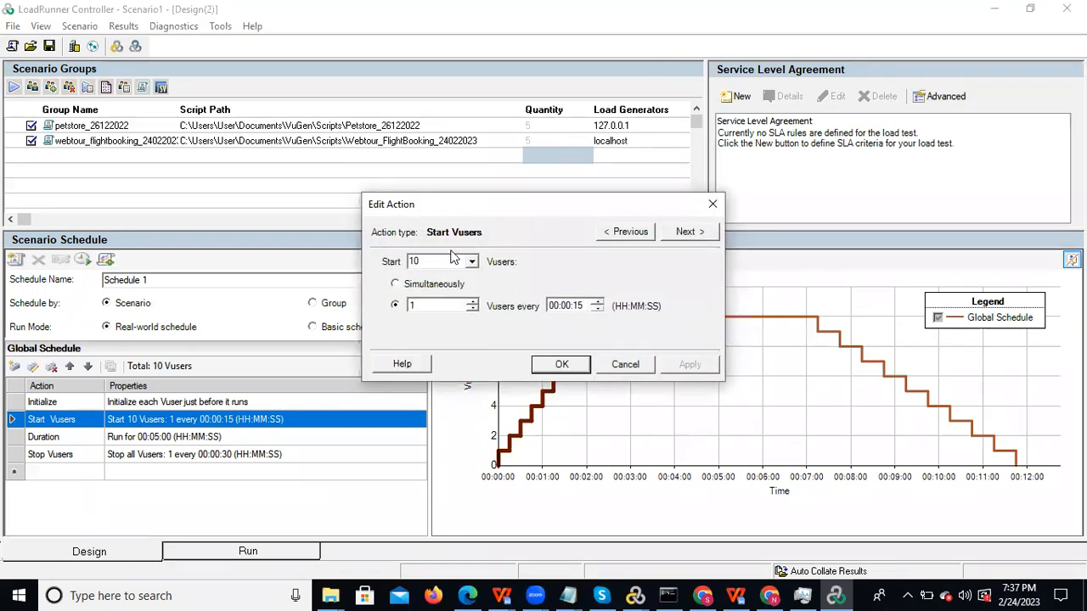
left_click(712, 205)
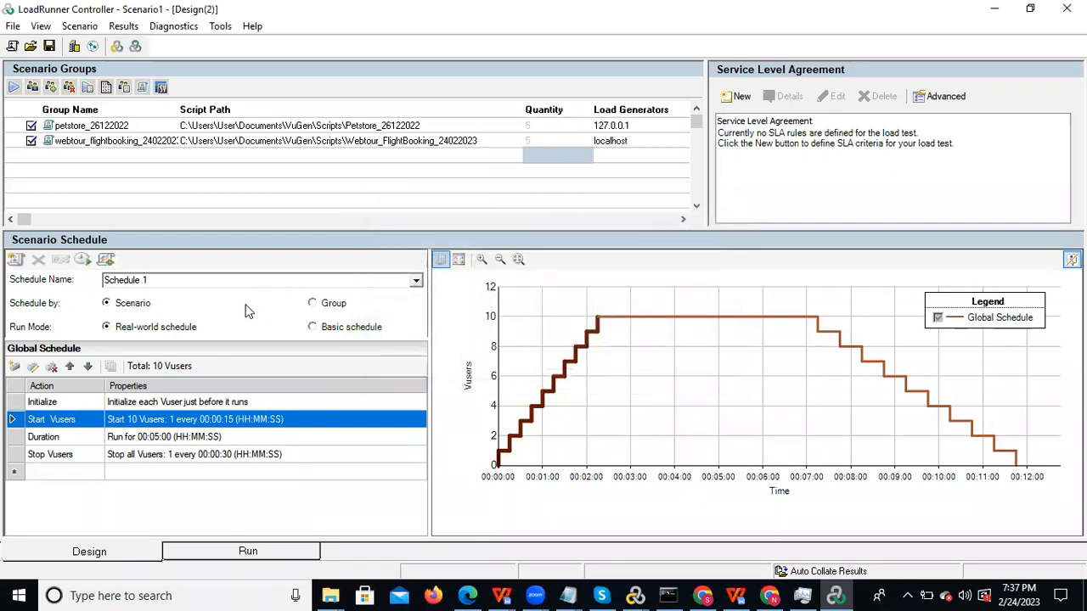
- Schedule the scenario by group and set the Petstore group's Start Vusers action to 10 Vusers
left_click(312, 304)
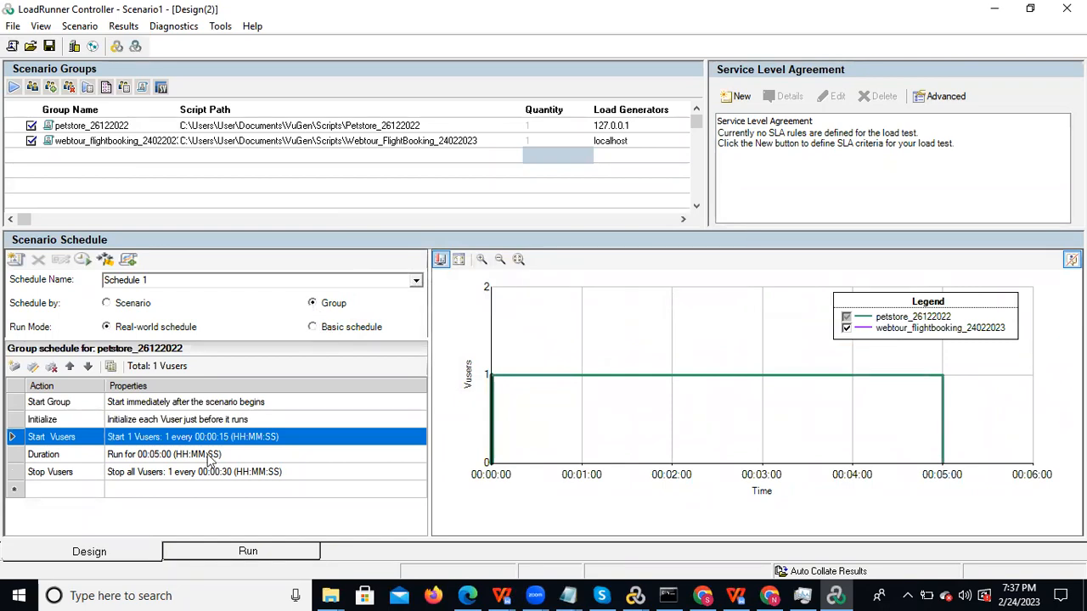
double_click(211, 443)
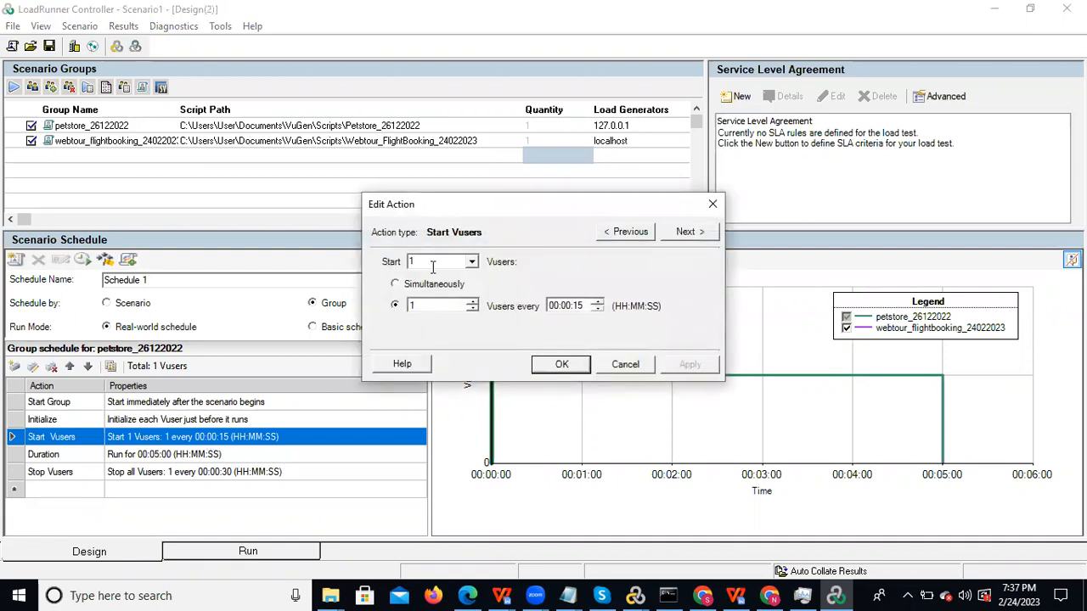
double_click(431, 263)
type("10")
left_click(561, 364)
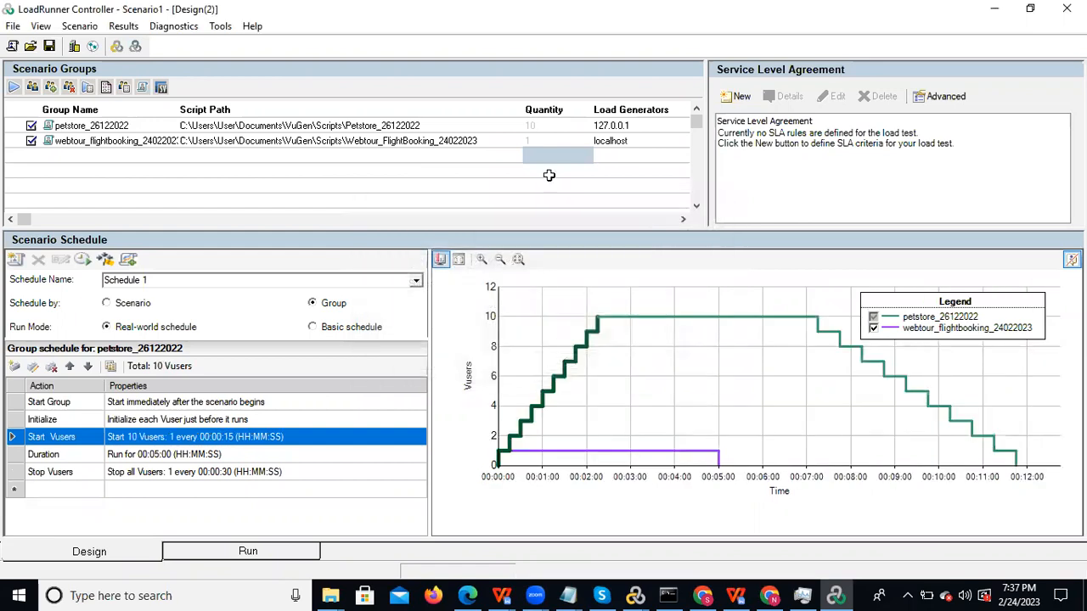
left_click(390, 123)
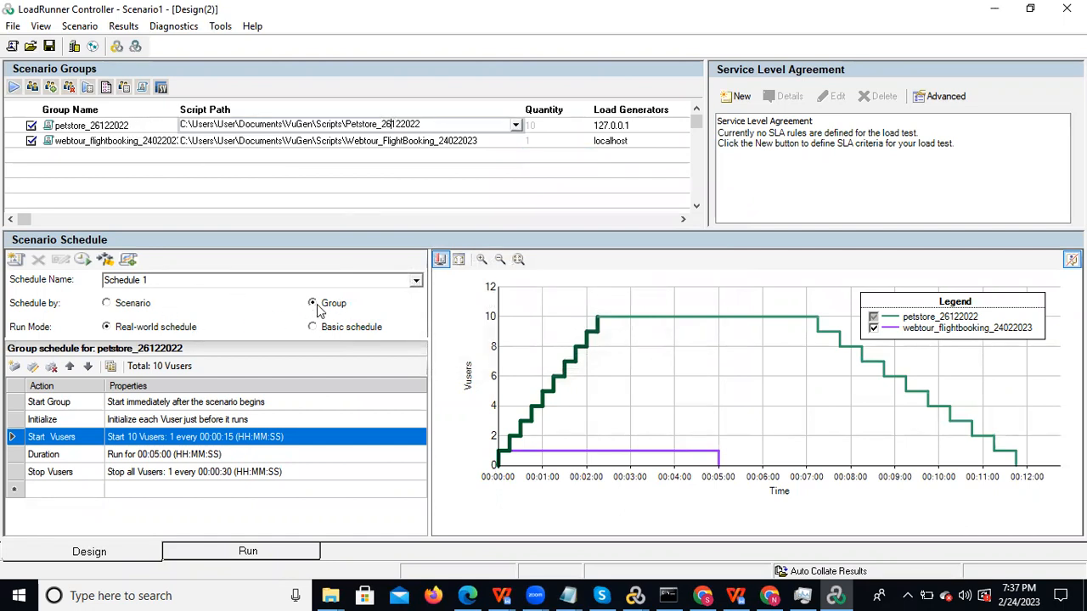
left_click(534, 159)
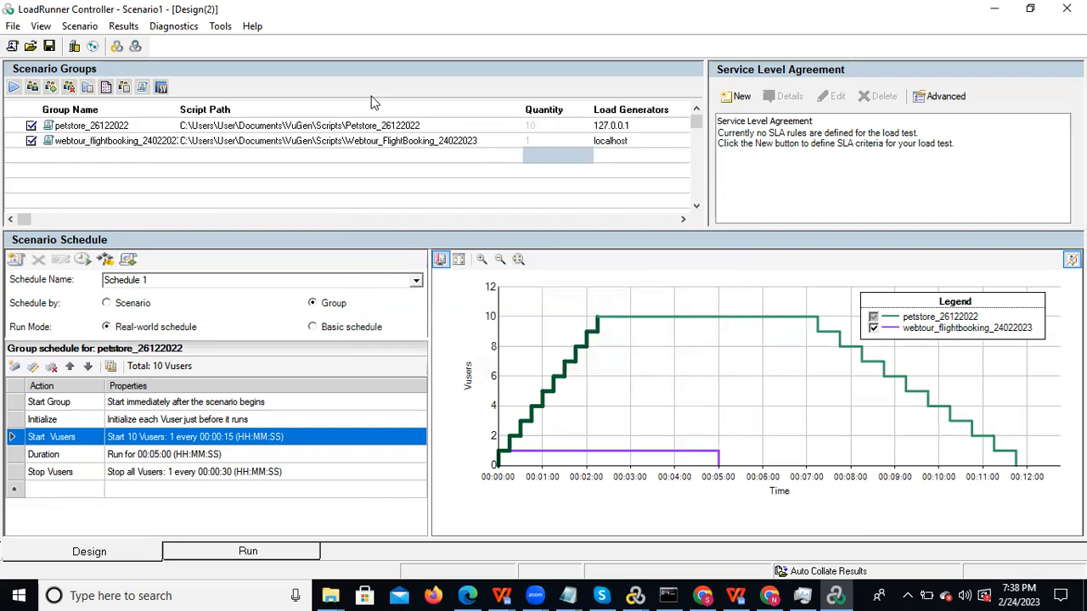
- Set the flight-booking group's Start Vusers action to start 5 Vusers, 5 at each interval, keeping scheduling by group
left_click(361, 140)
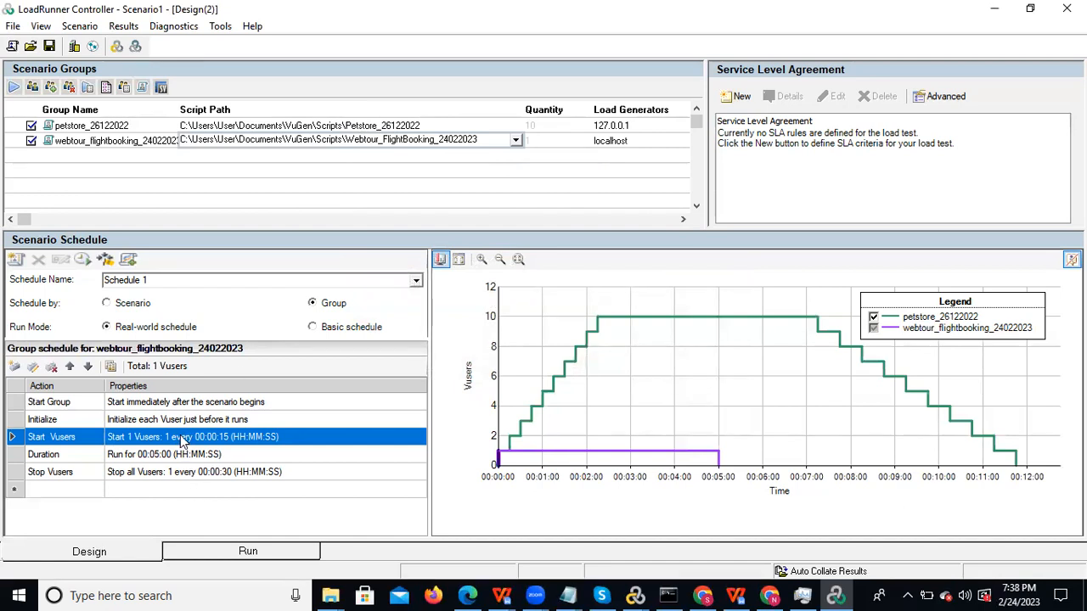
double_click(178, 438)
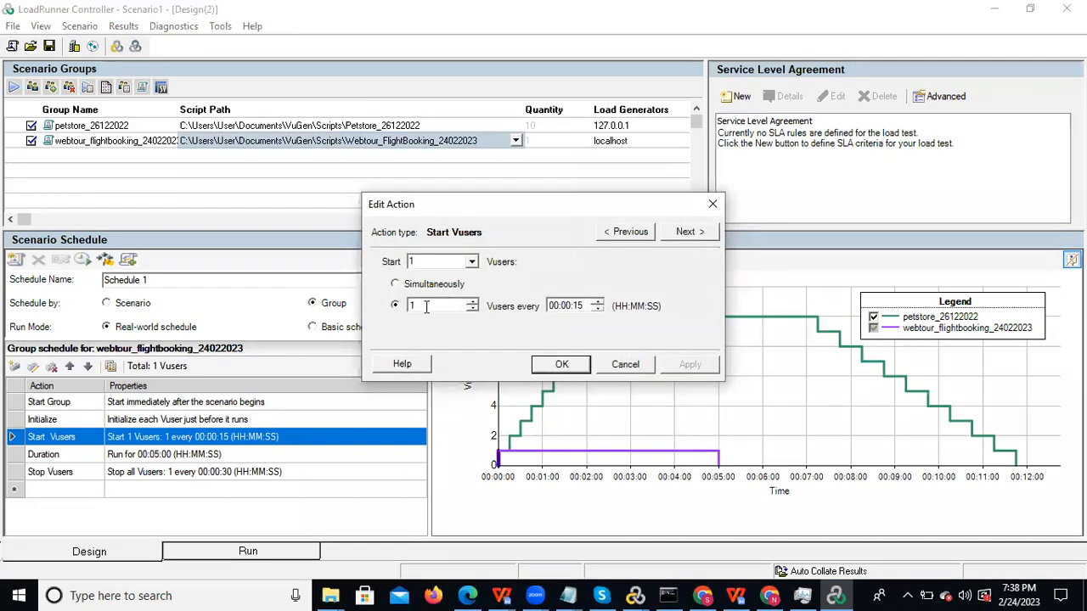
key("BackSpace")
type("5")
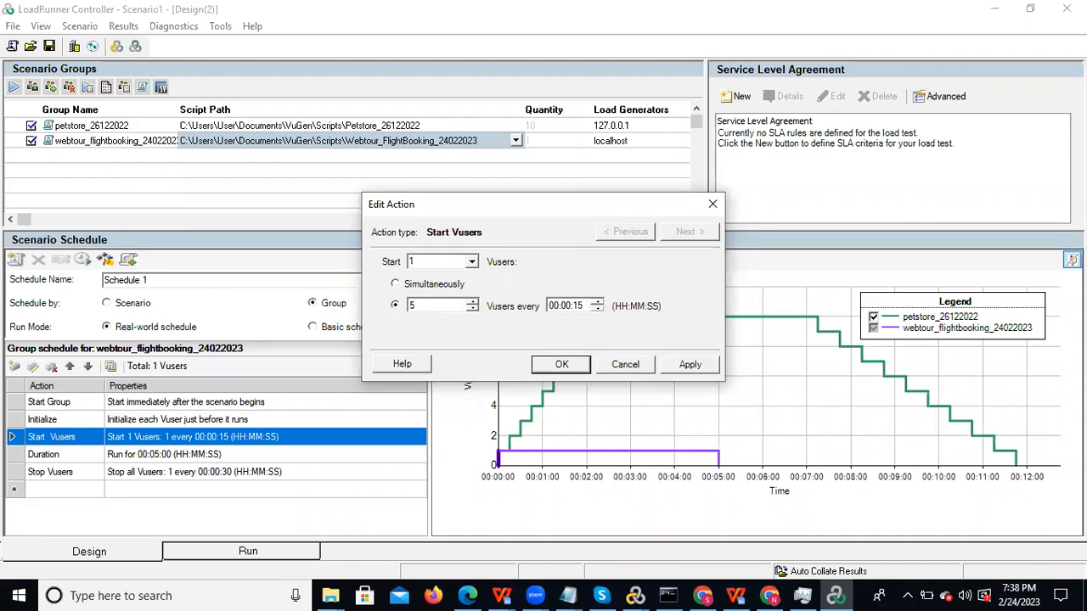
double_click(426, 260)
type("5")
left_click(560, 365)
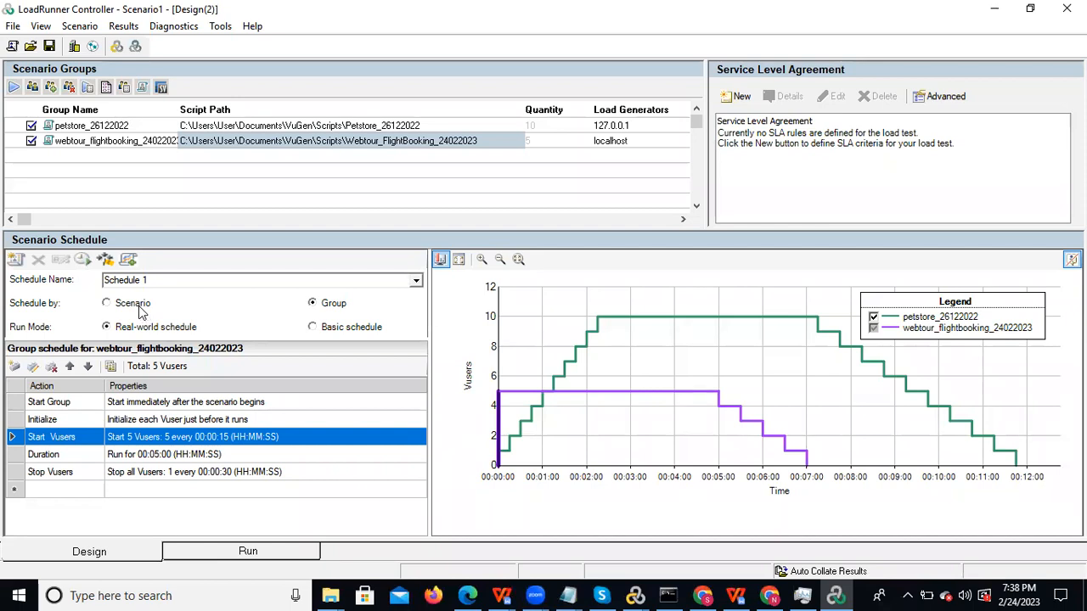
left_click(138, 306)
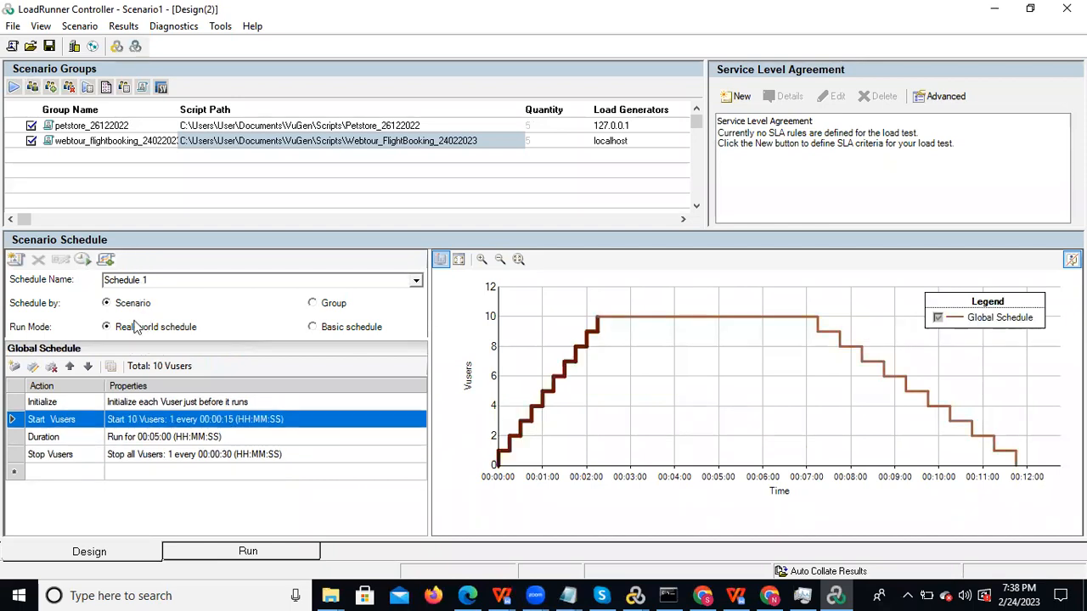
left_click(314, 304)
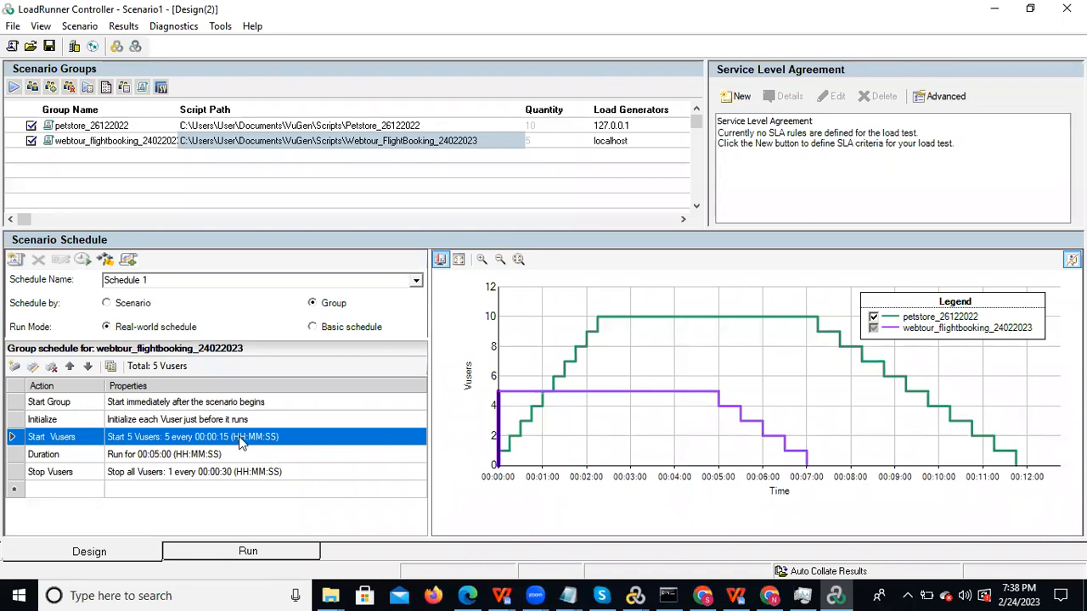
- Review the Start Vusers, Duration and Stop Vusers actions in the flight-booking group's schedule against the load graph
left_click(167, 456)
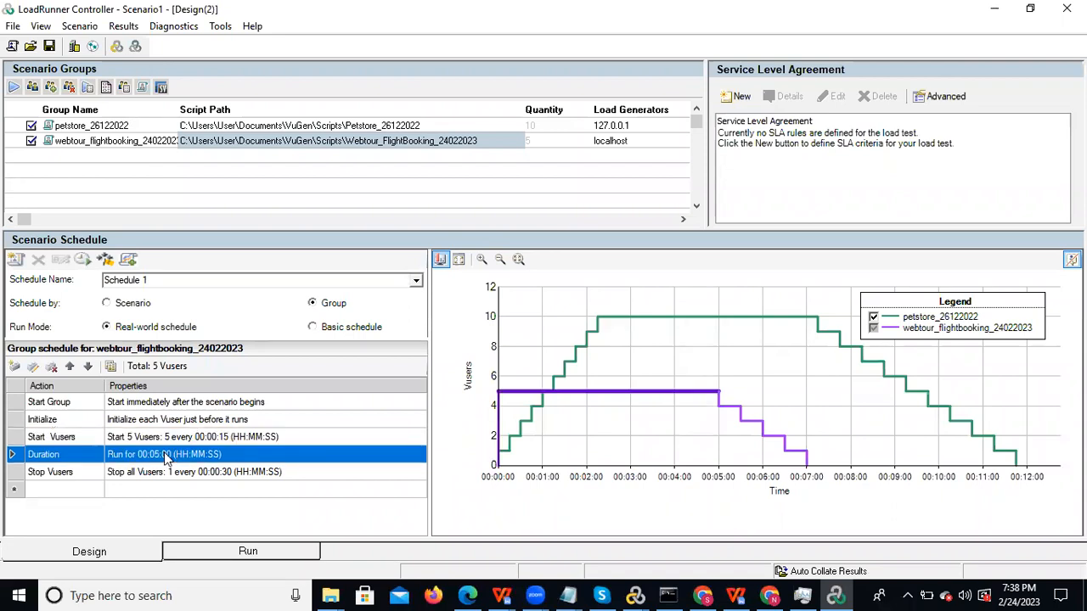
double_click(155, 458)
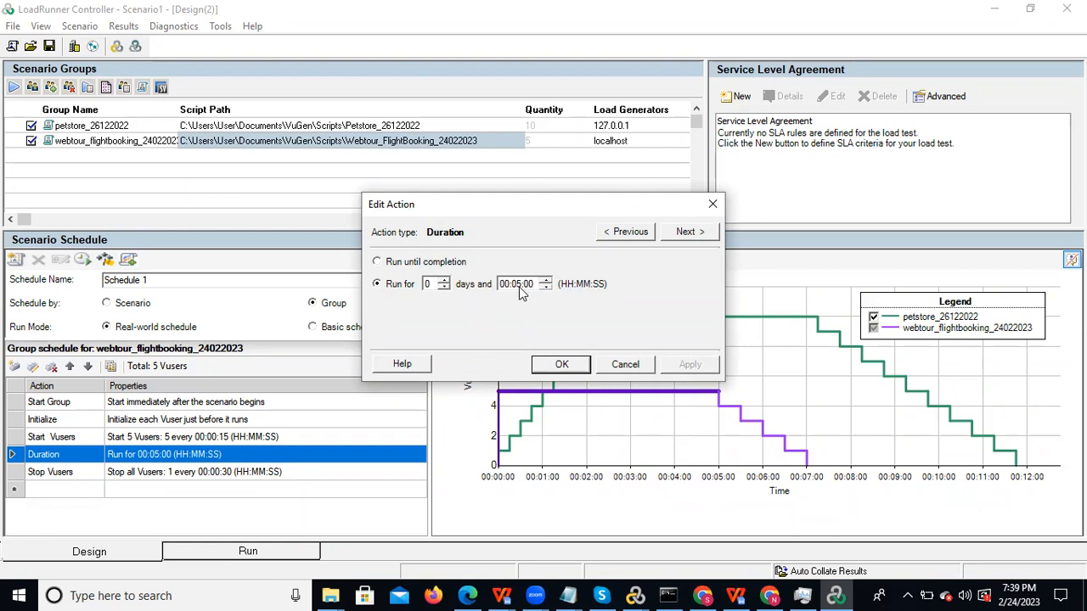
left_click(558, 364)
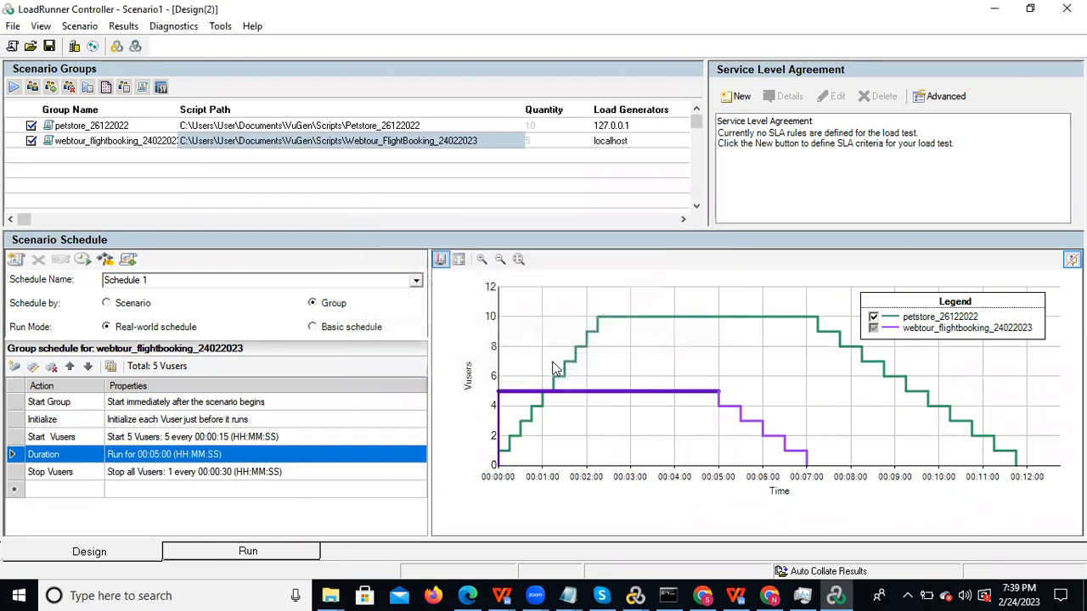
left_click(164, 471)
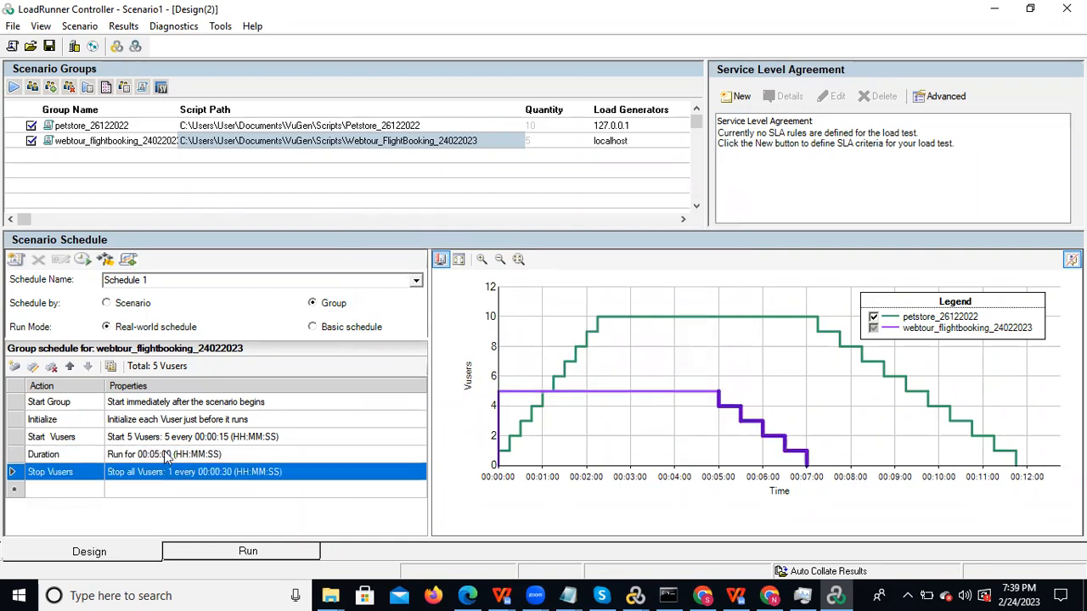
left_click(167, 440)
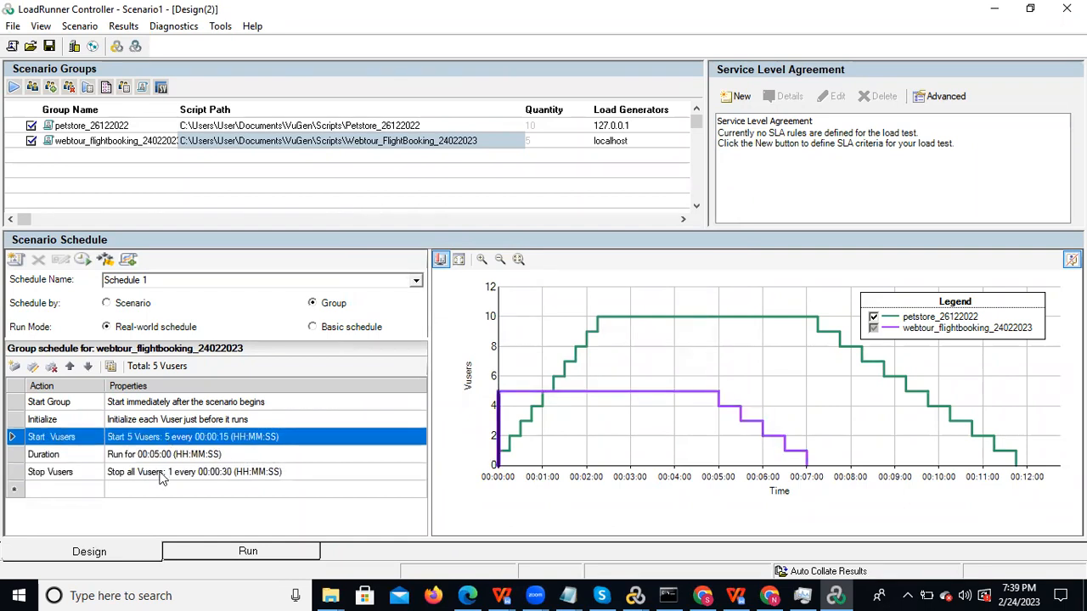
left_click(164, 472)
left_click(162, 440)
left_click(153, 477)
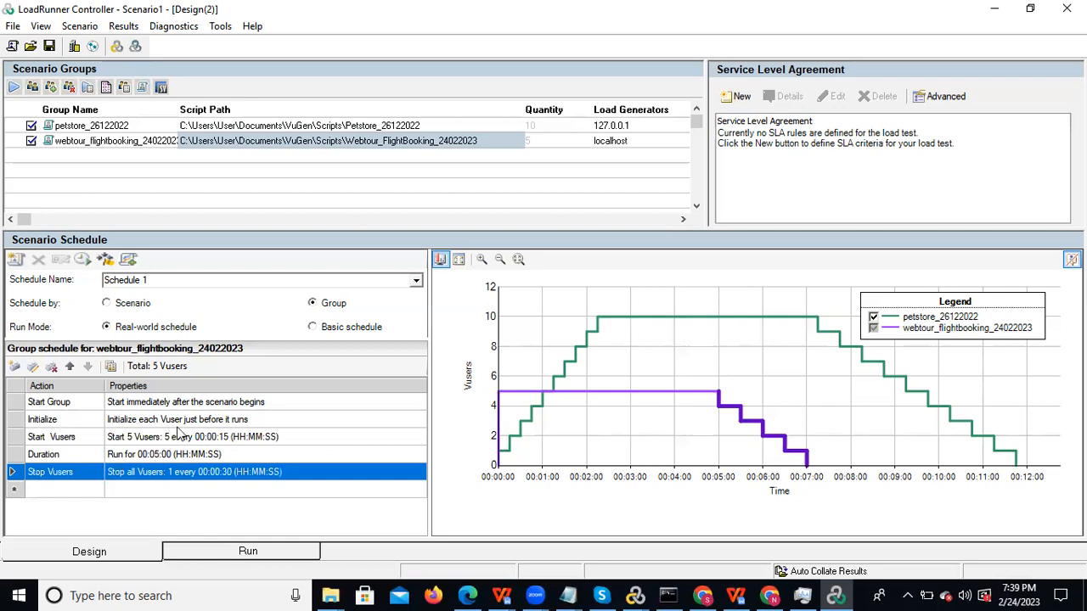
- Switch to the Notepad notes and write 10 below the numbered scripting checklist
left_click(568, 596)
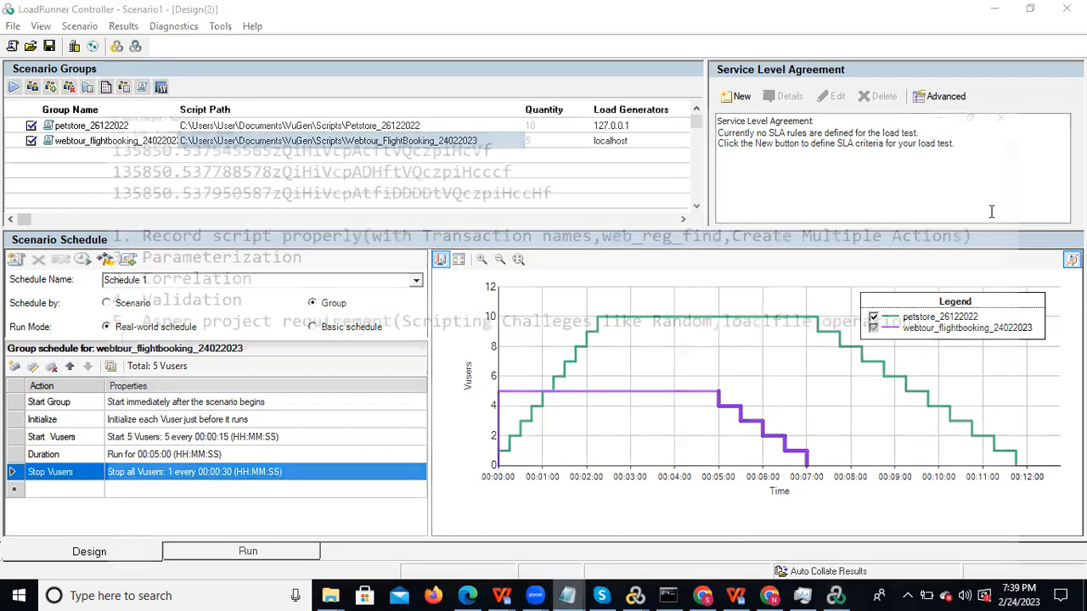
key("Return")
key("Return")
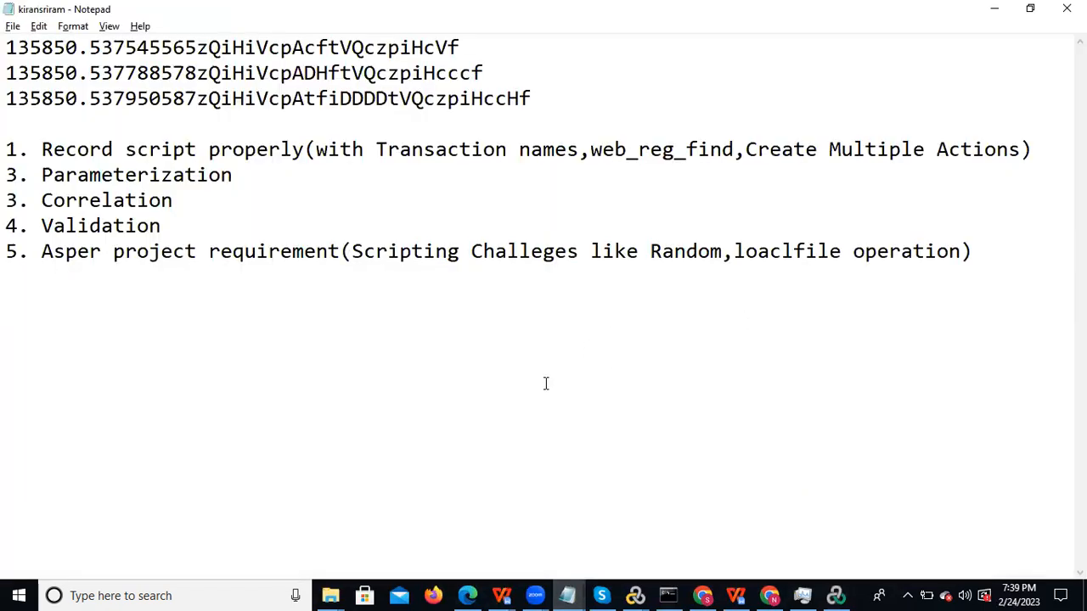
type("100")
type("100")
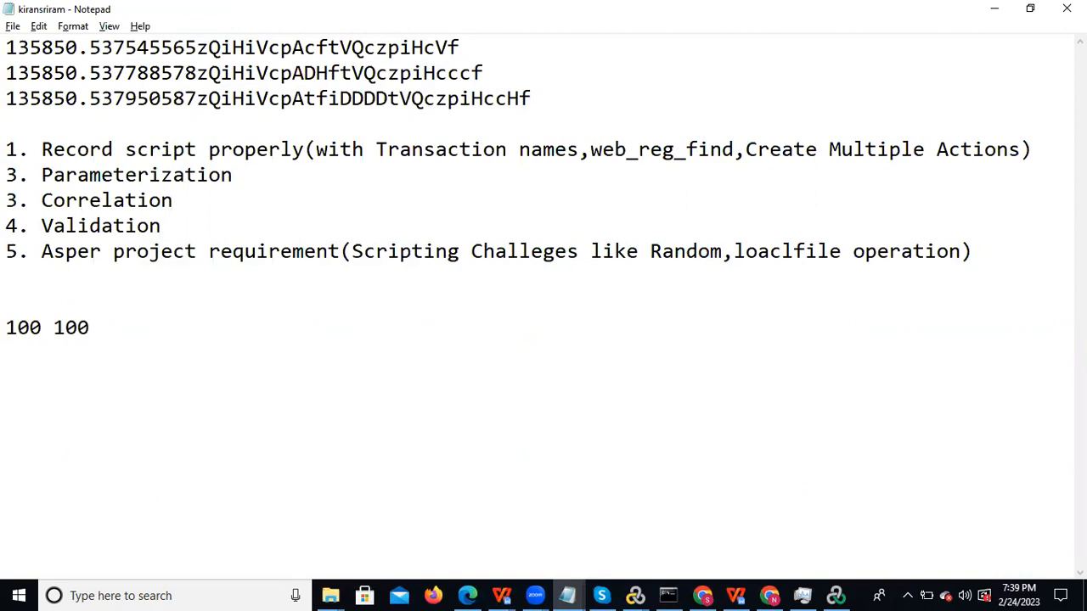
key("BackSpace")
key("BackSpace")
key("BackSpace")
key("BackSpace")
key("Return")
key("Return")
left_click(71, 324)
key("BackSpace")
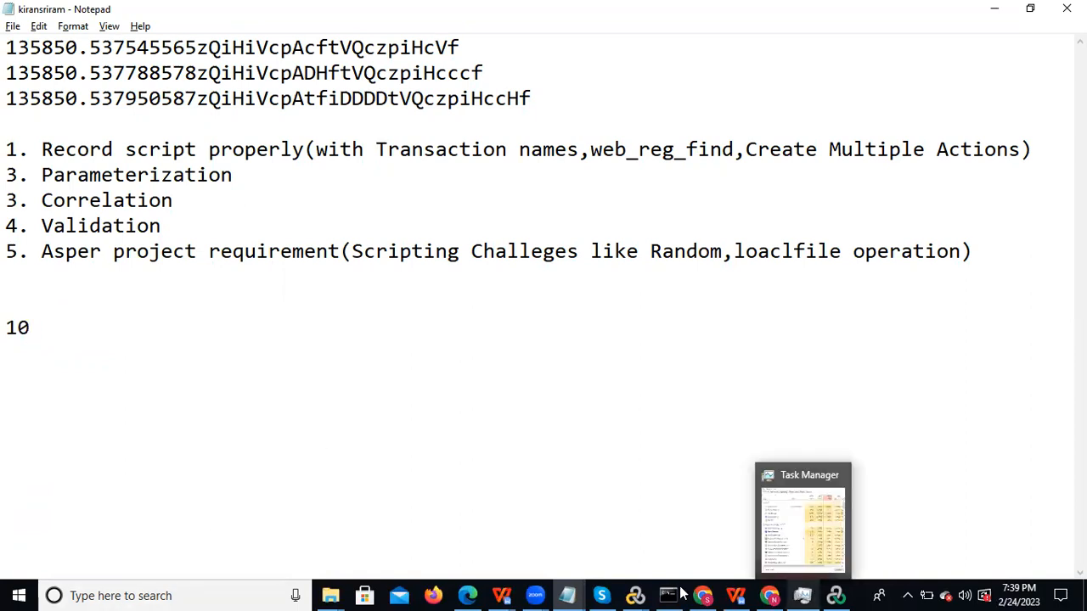
- Bring up Task Manager and dismiss the RuntimeBroker.exe system error dialog
left_click(19, 595)
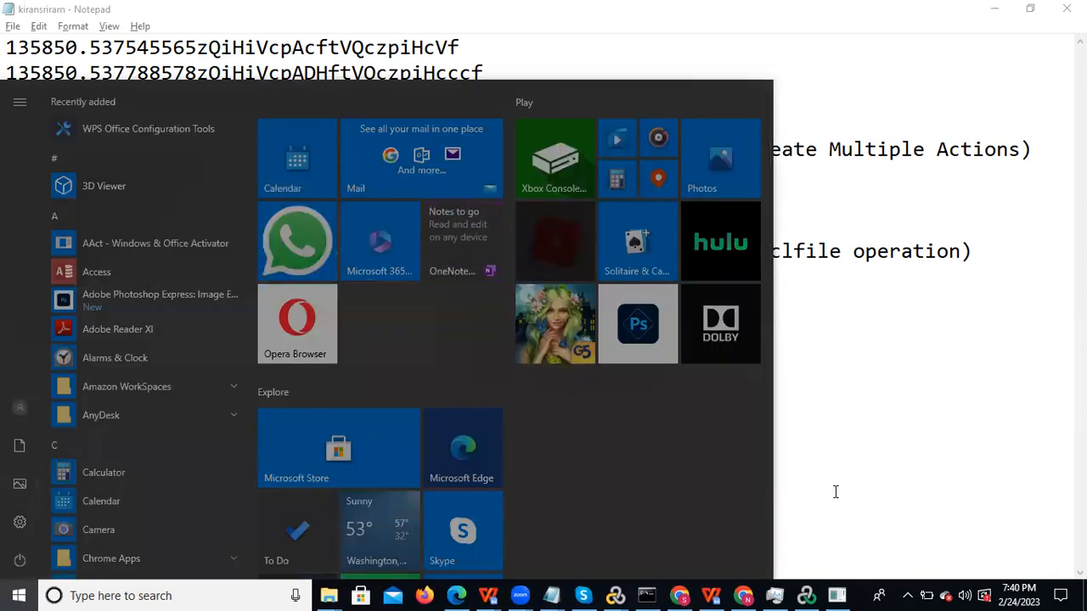
left_click(779, 594)
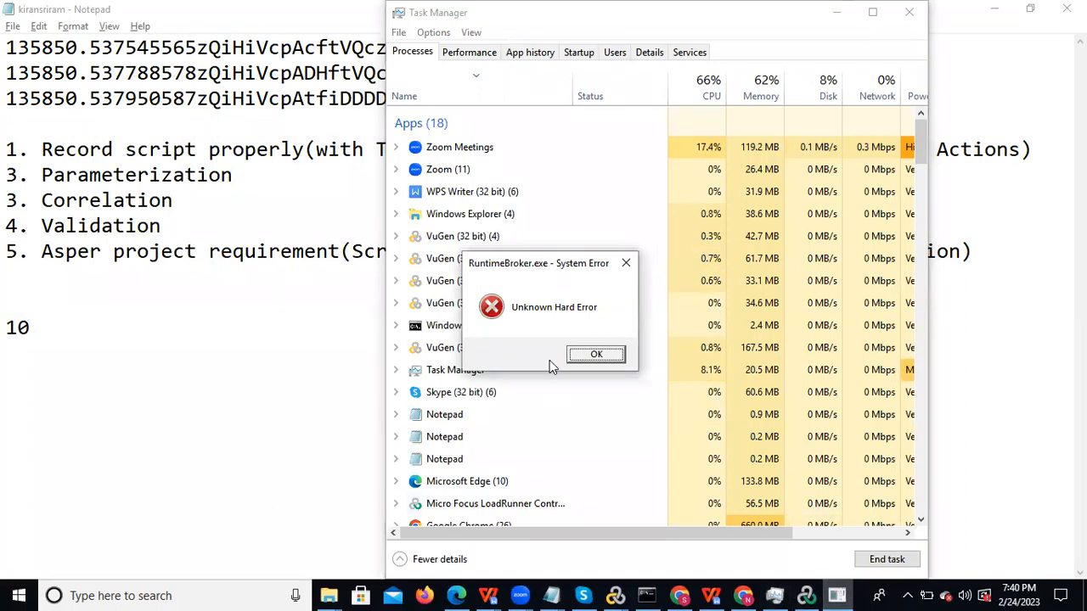
left_click(605, 360)
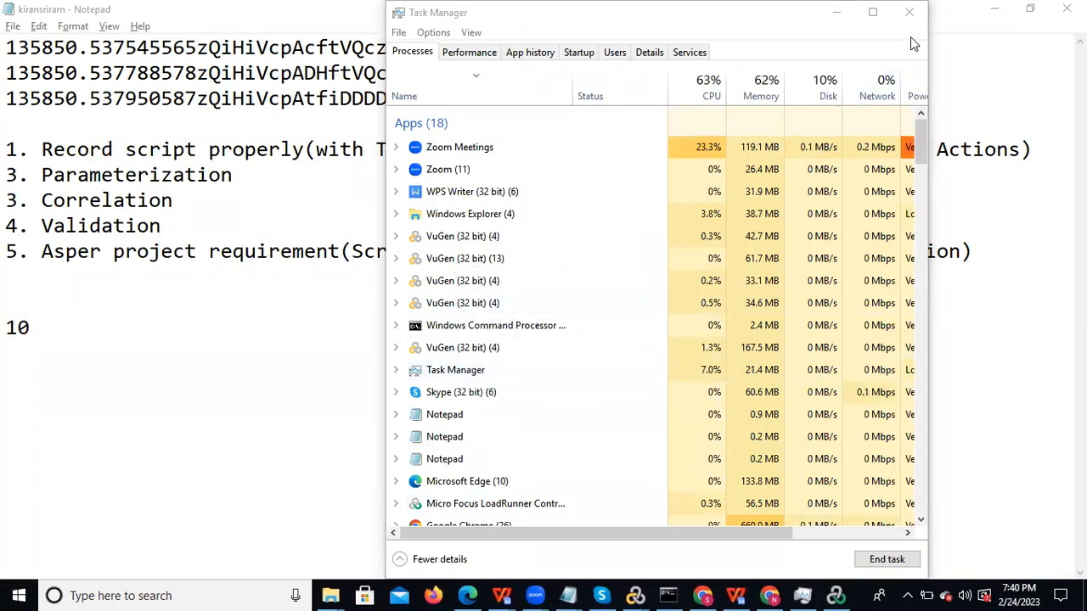
- Try to launch Paint from the zoom folder's address bar in File Explorer, and minimize that folder window
left_click(331, 595)
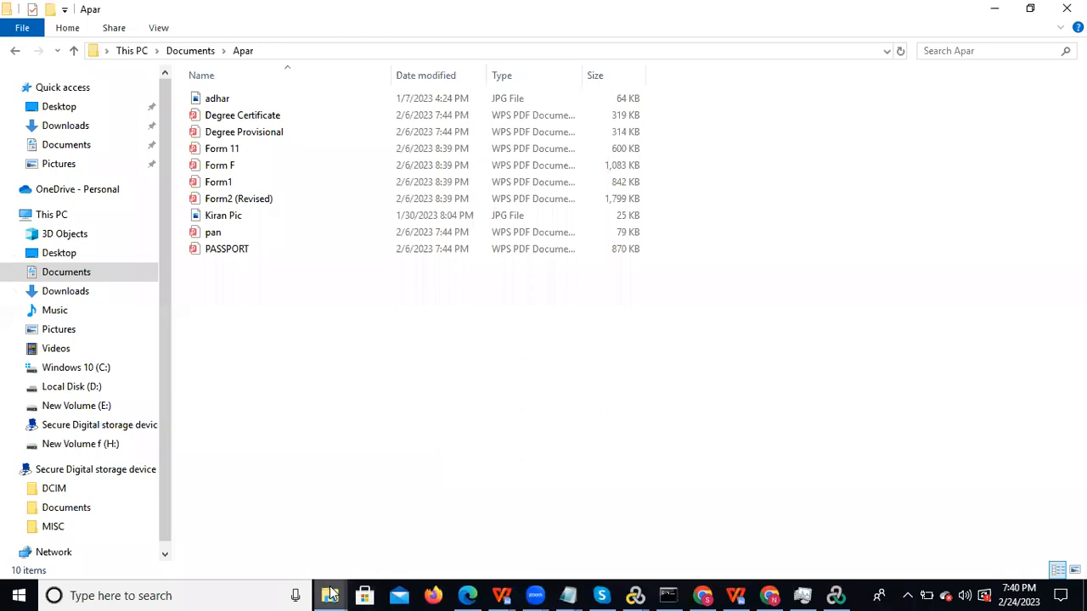
mouse_move(355, 591)
left_click(437, 528)
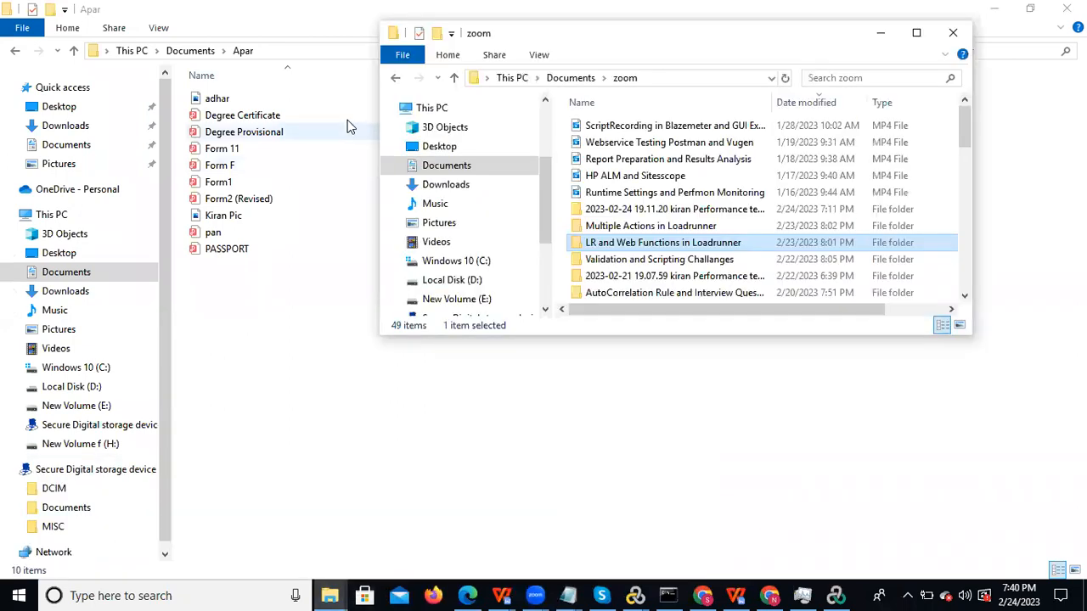
left_click(679, 77)
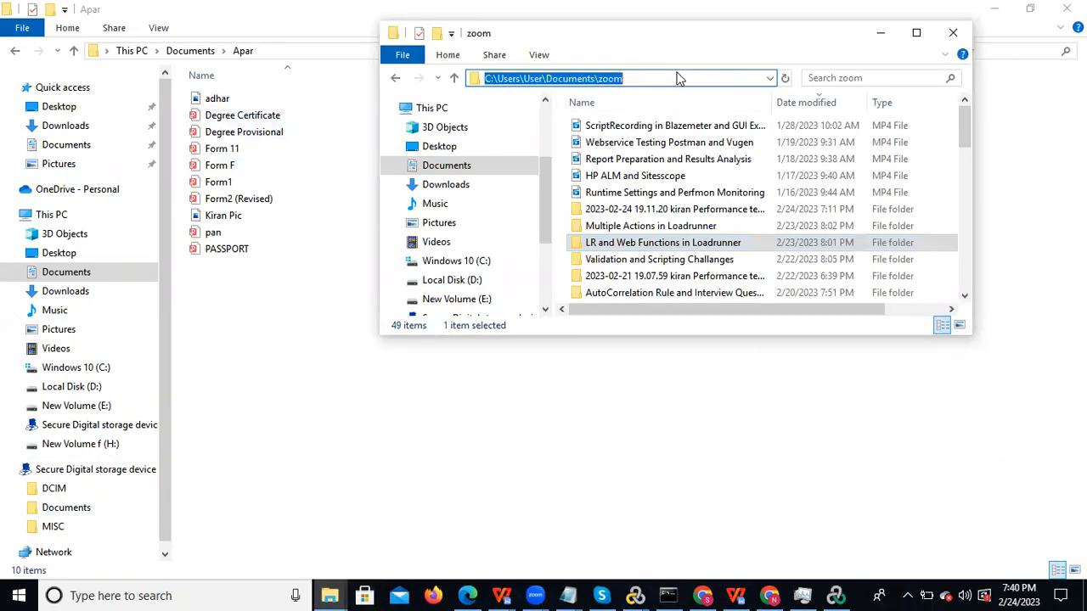
type("paint")
key("ctrl+a")
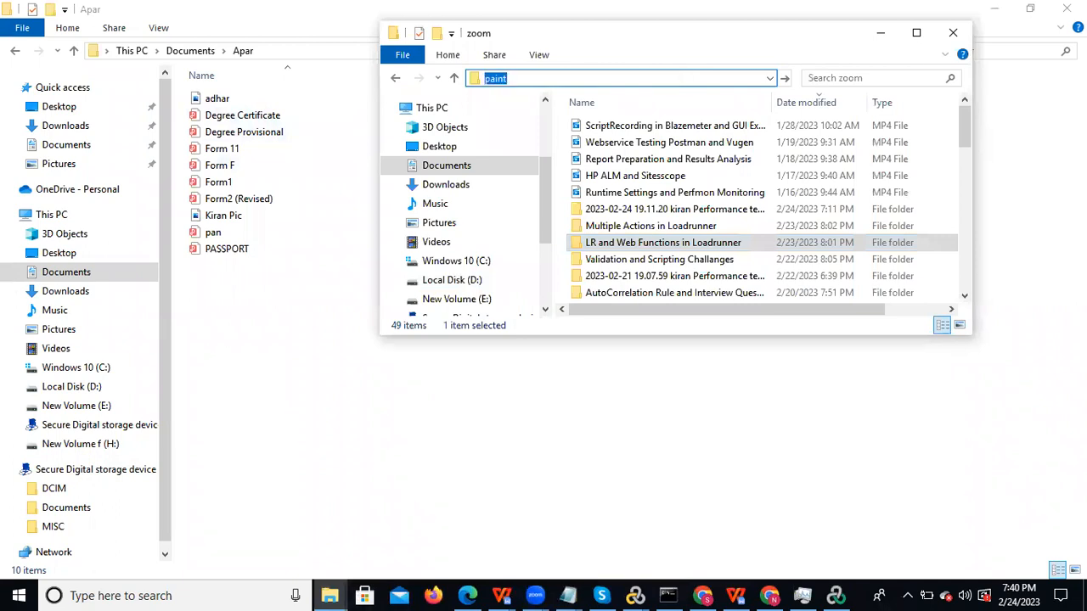
left_click(739, 79)
key("ctrl+a")
key("BackSpace")
type("p")
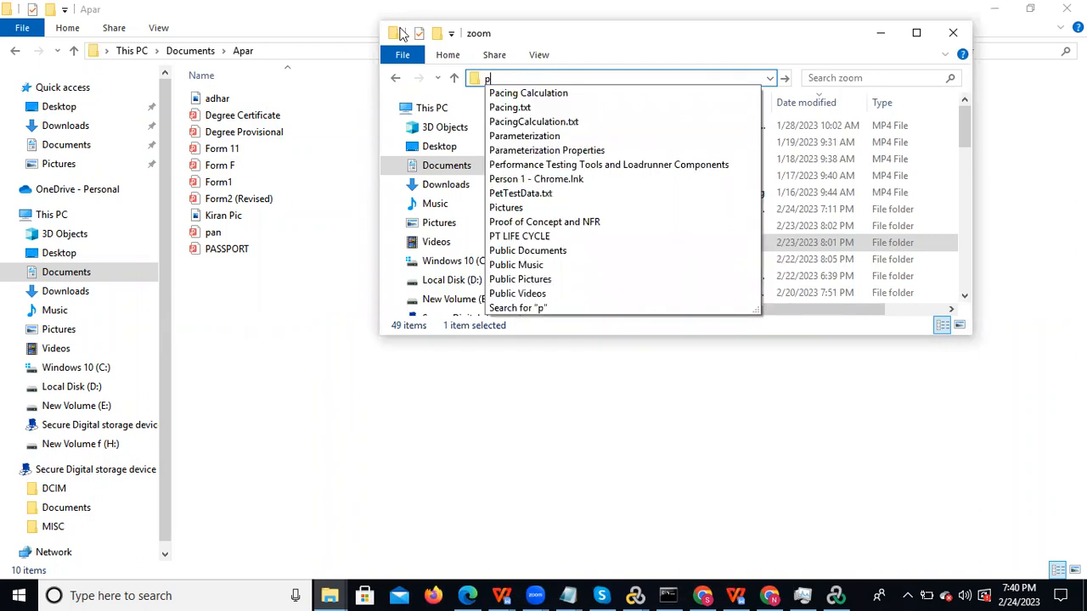
type("ai")
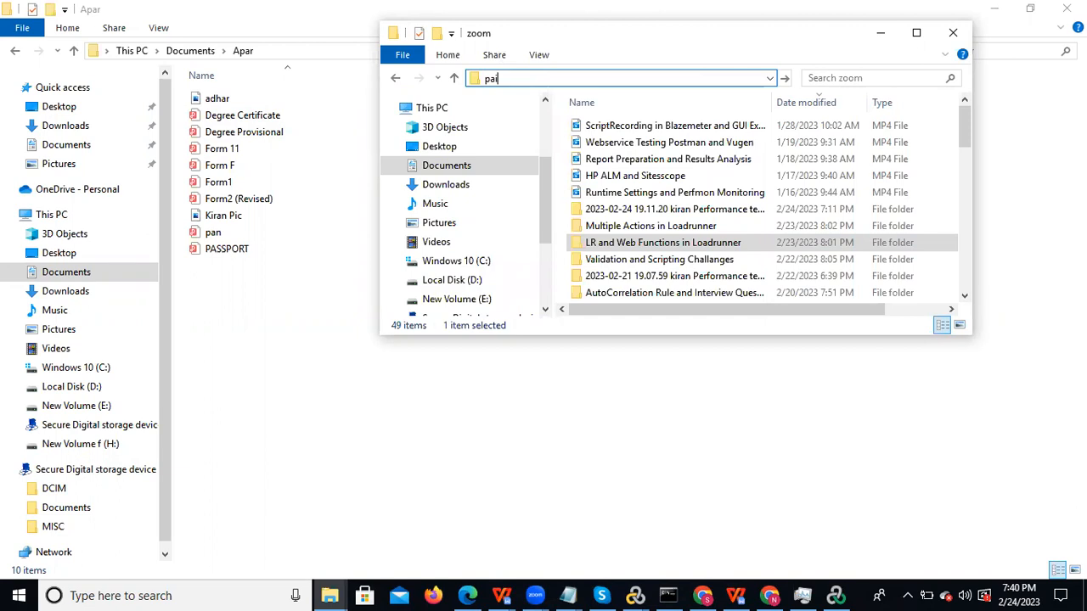
key("ctrl+Return")
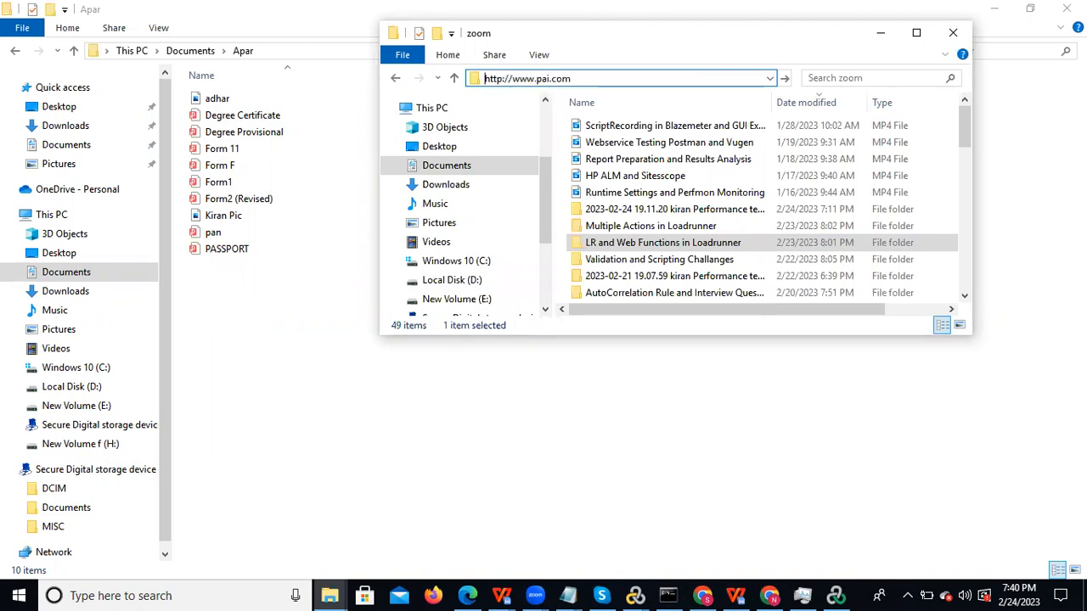
left_click_drag(611, 79, 637, 79)
left_click(880, 32)
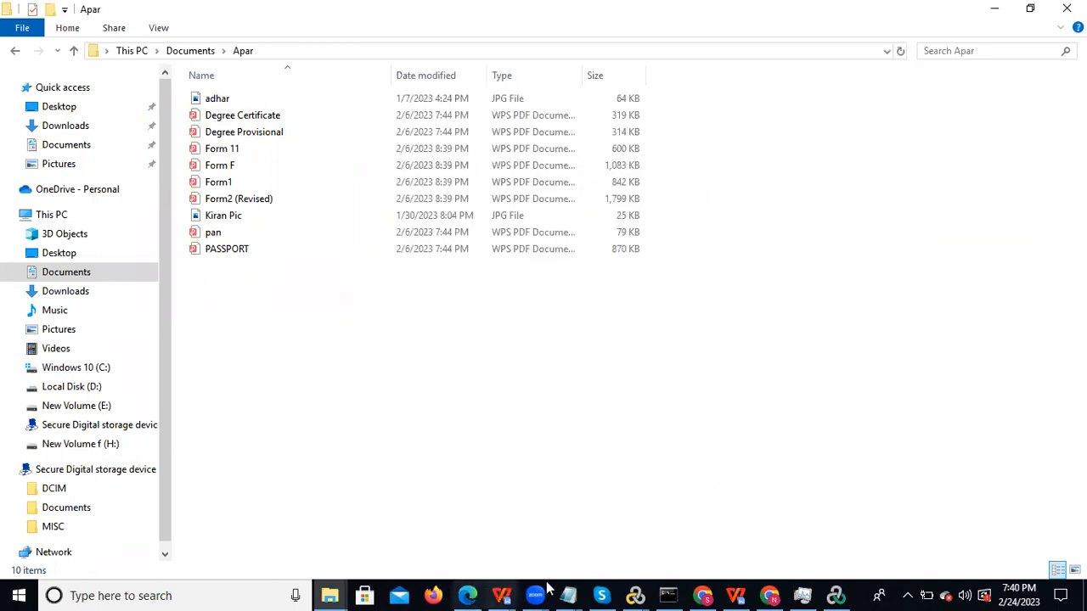
- Return to LoadRunner Controller and set the flight-booking group's Start Vusers action to start 1 Vuser at each interval
left_click(836, 595)
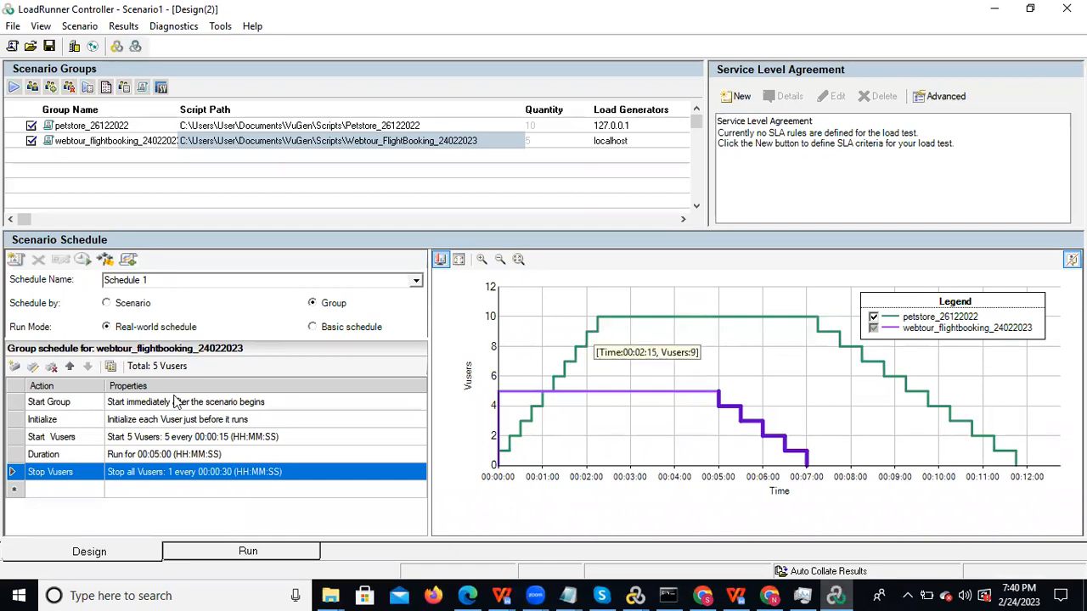
double_click(148, 437)
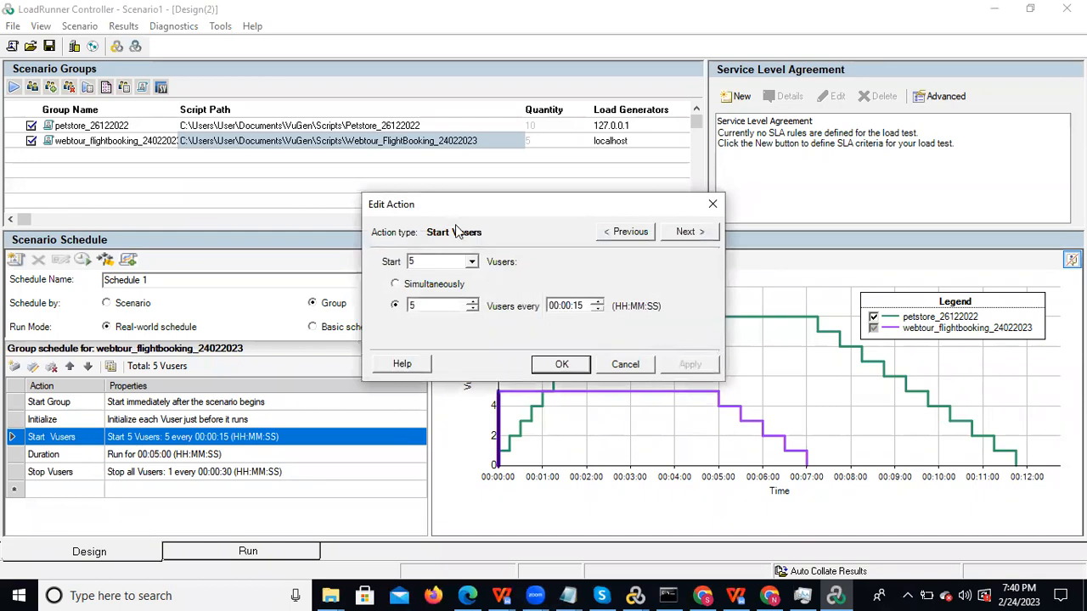
left_click_drag(497, 209, 563, 177)
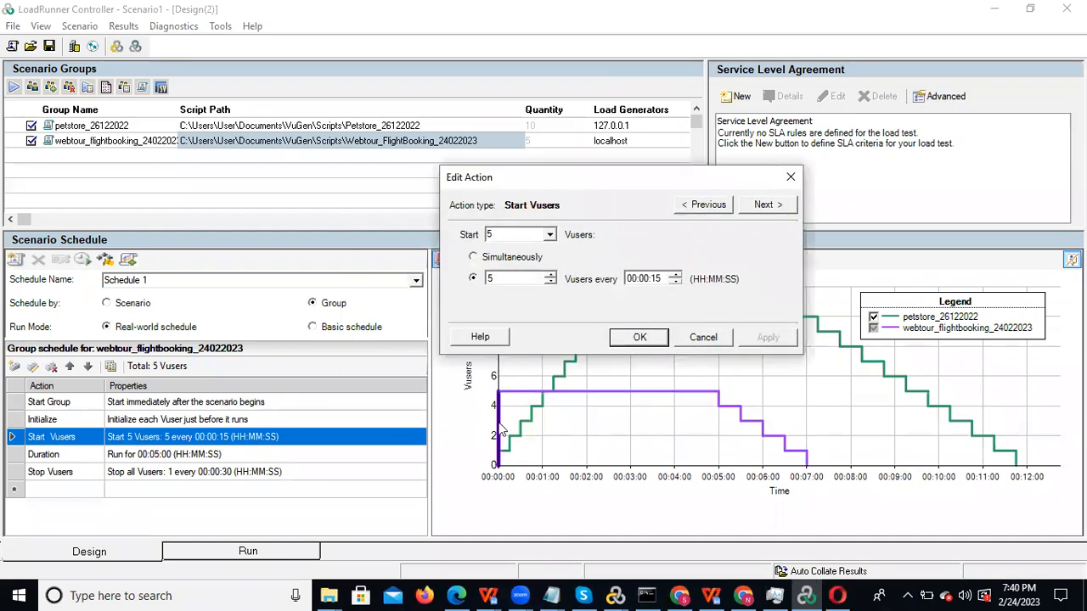
double_click(488, 279)
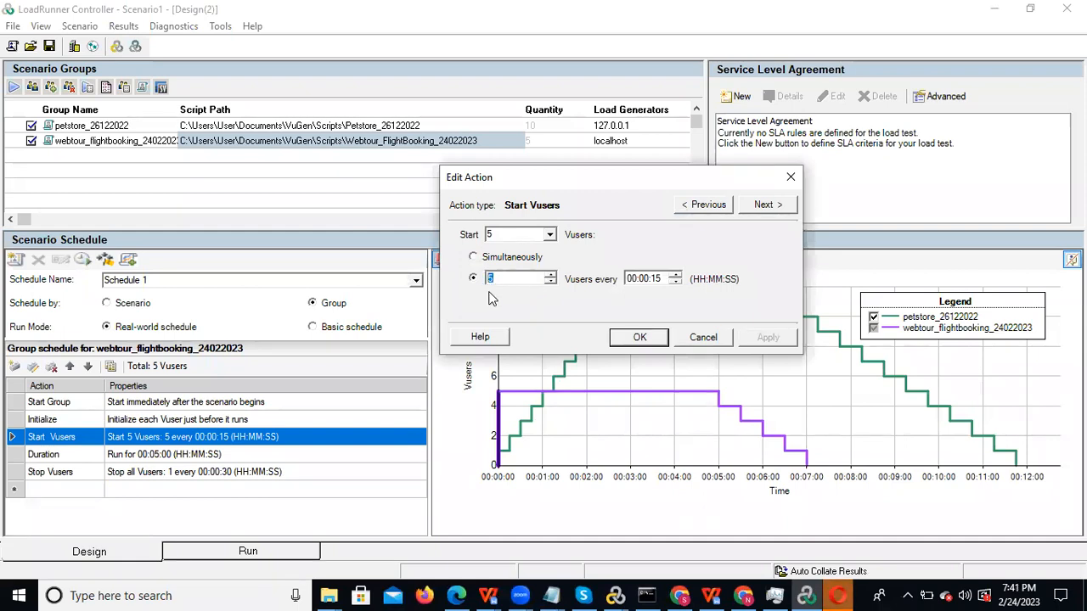
type("1")
left_click(636, 339)
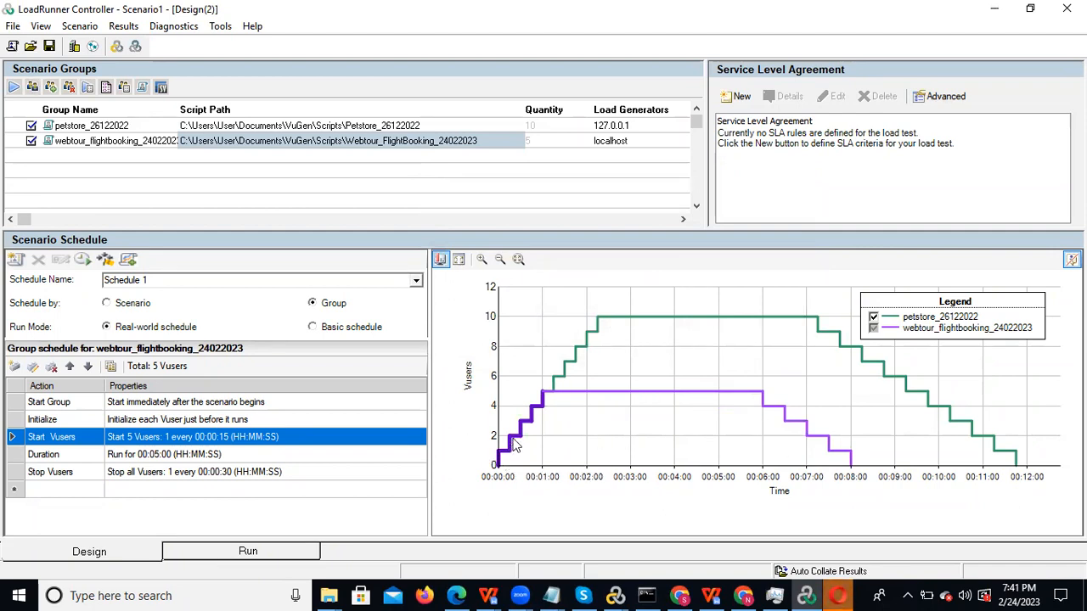
left_click_drag(530, 404, 546, 395)
mouse_move(547, 399)
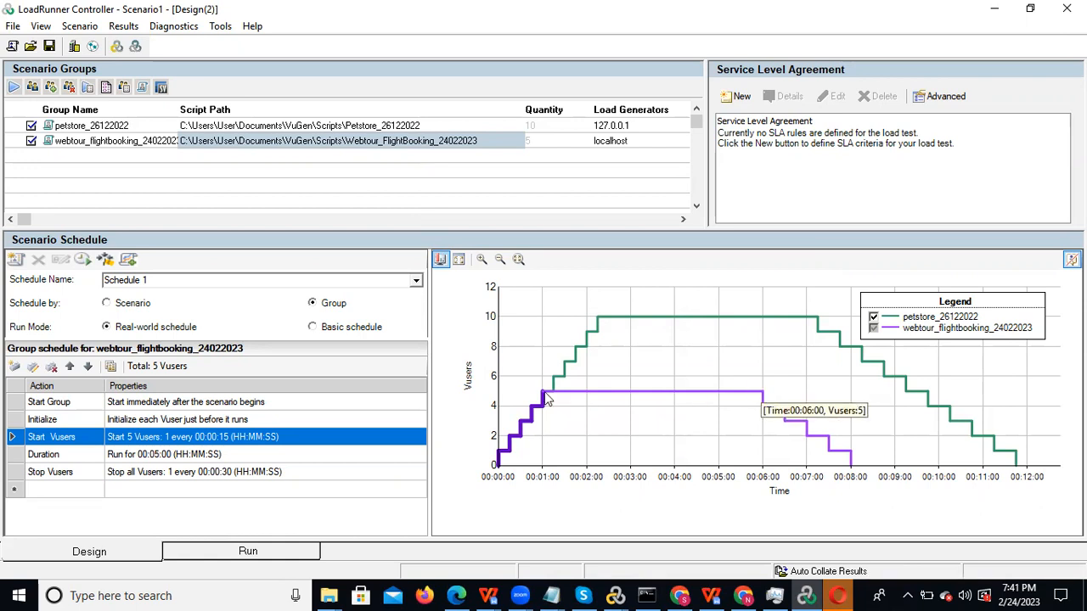
mouse_move(775, 413)
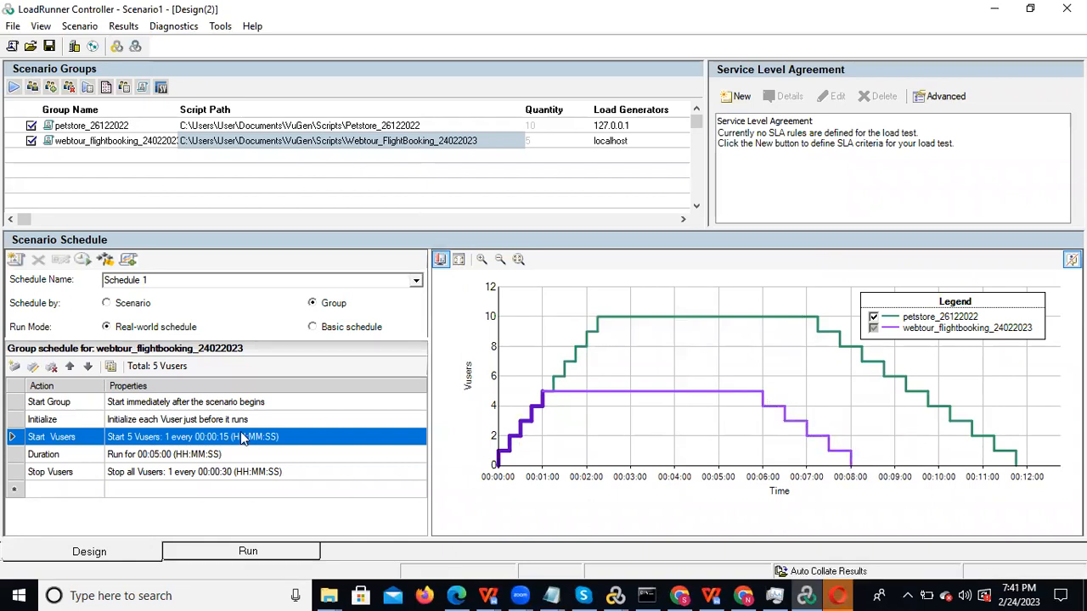
- Set the interval of the flight-booking group's Stop Vusers action to 00:00:15
double_click(161, 478)
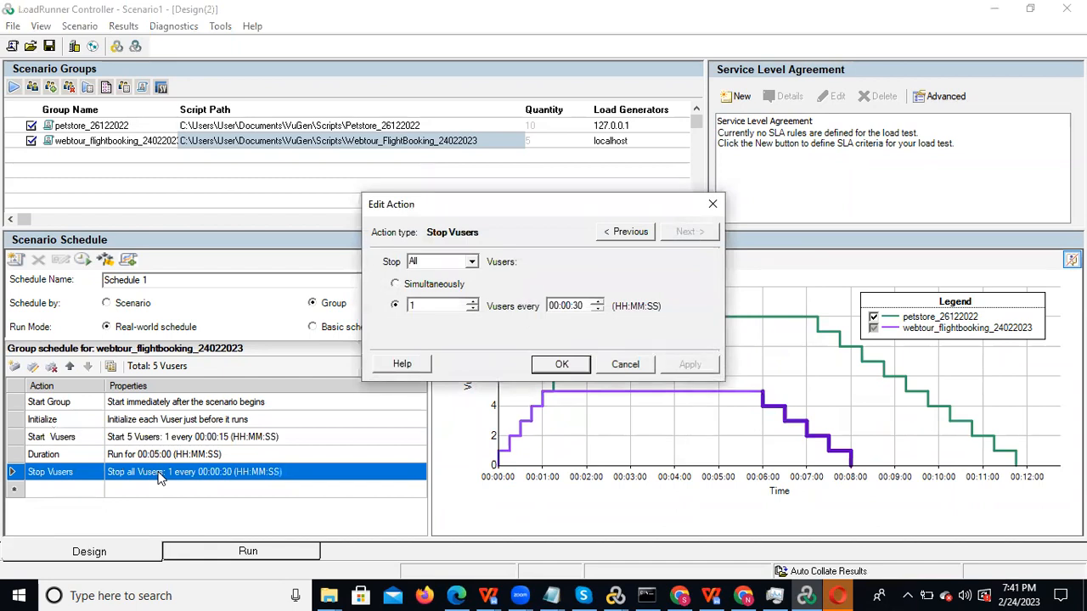
left_click(426, 305)
type("15")
left_click(561, 364)
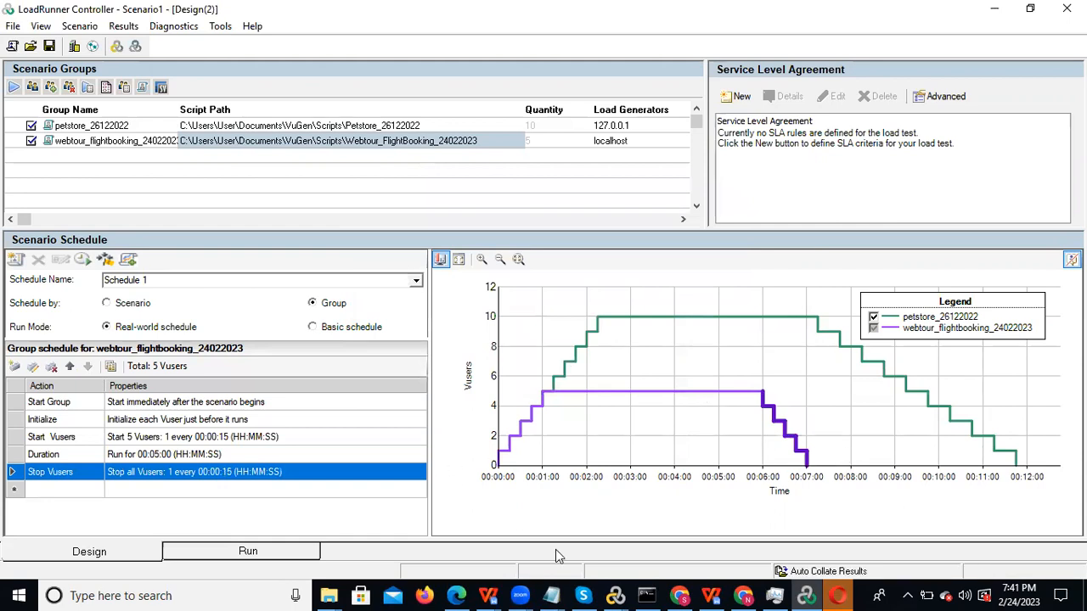
- Switch to the Notepad notes and replace the 10 with the lines Rampup, Rampdown and Duration
left_click(552, 595)
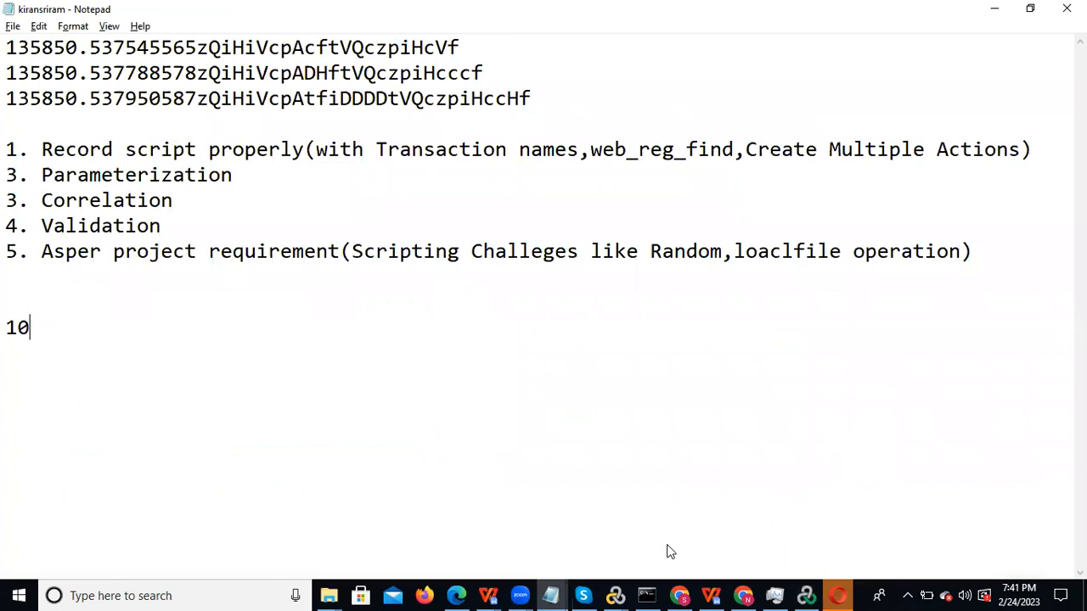
key("BackSpace")
key("BackSpace")
type("Ram")
type("puo")
key("BackSpace")
type("p")
key("Return")
type("Ram")
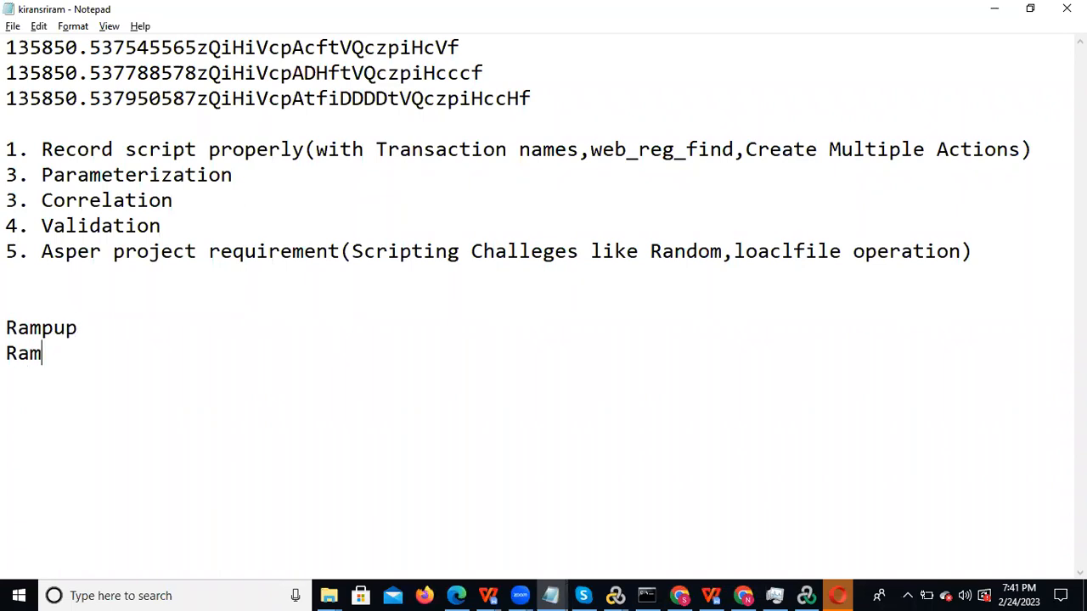
type("pdown")
key("Return")
type("Du")
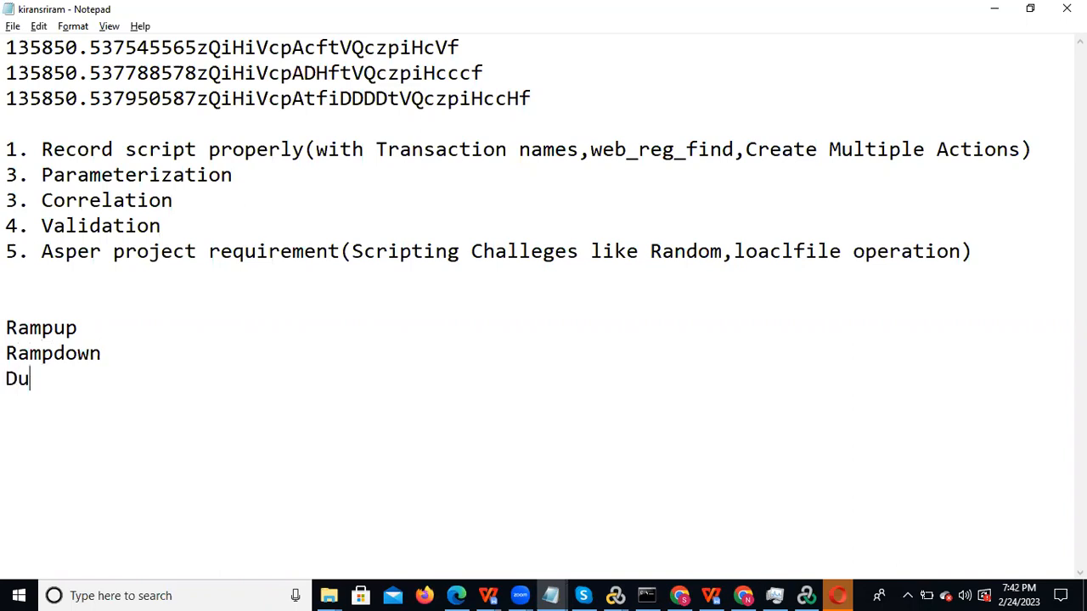
type("ration")
- Add the line VUsers between the numbered checklist and the Rampup line
left_click(36, 285)
key("Return")
type("Users")
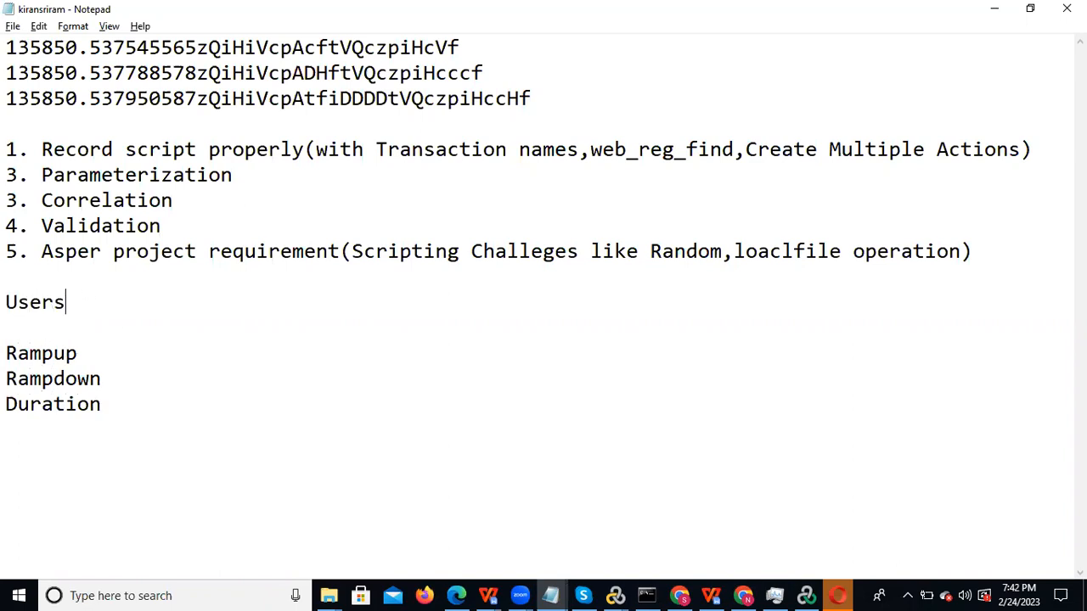
key("Left")
key("Left")
key("Left")
key("Left")
key("Left")
type("V")
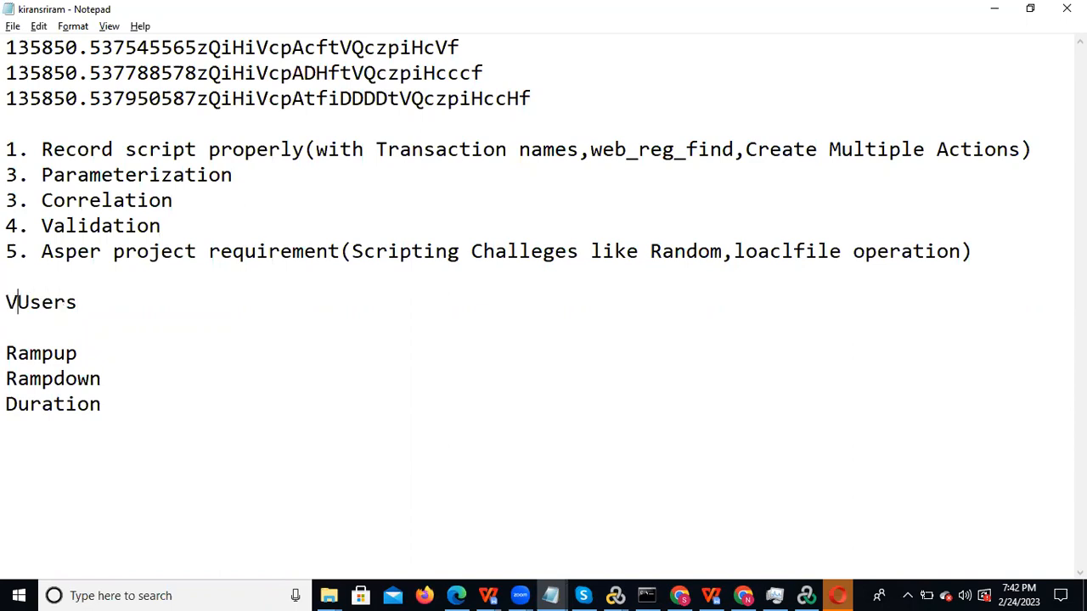
- Complete the VUsers line as VUsers=20 and extend the Rampup line with 2 users every 10 sec =100 sec
left_click(78, 301)
type("=20")
left_click(115, 355)
type("2 users")
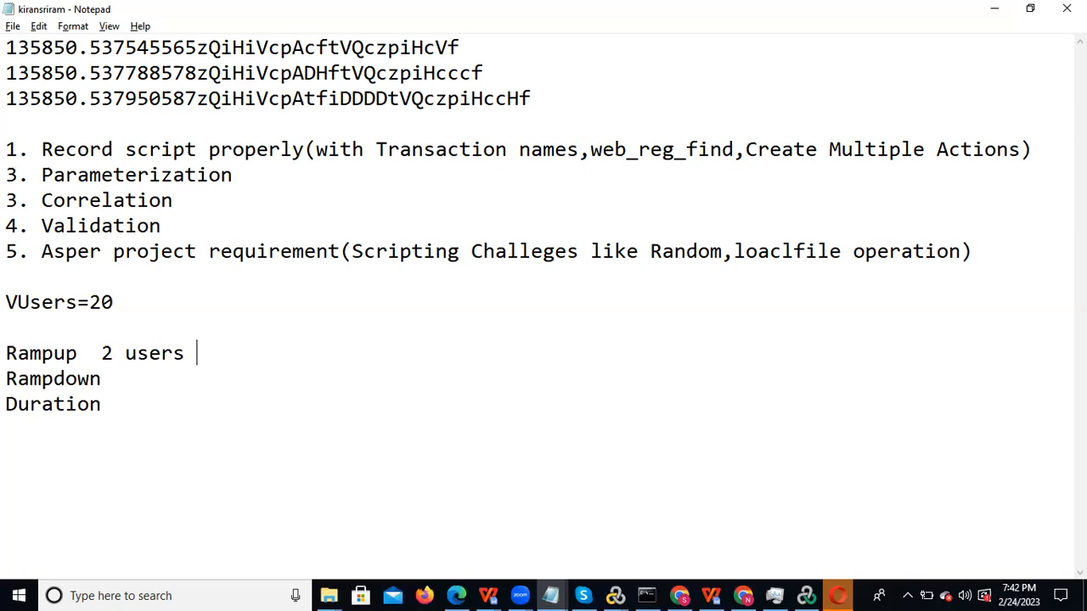
type(" every 10")
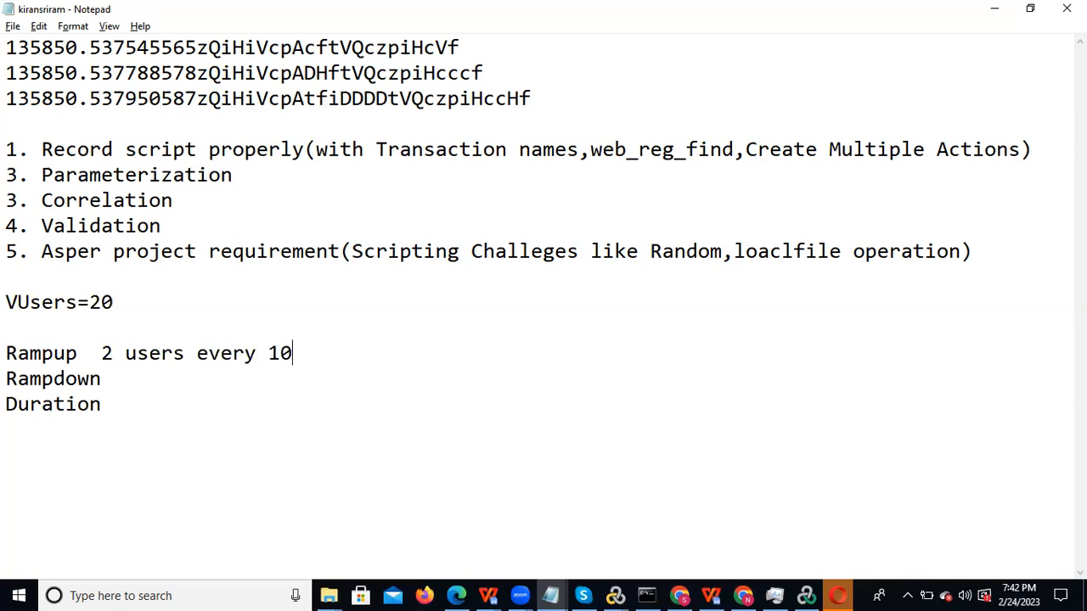
type(" sec")
type("=")
type("100 sec")
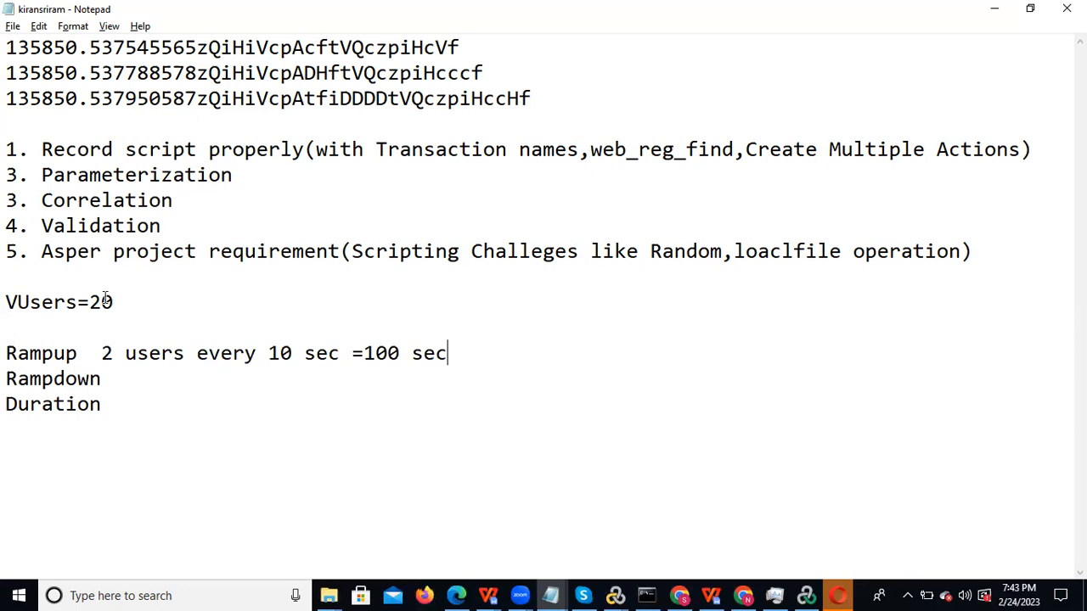
- Extend the Rampdown line with 4 users every 10 sec= 50 sec
double_click(103, 354)
left_click_drag(103, 354, 110, 352)
left_click_drag(90, 301, 126, 306)
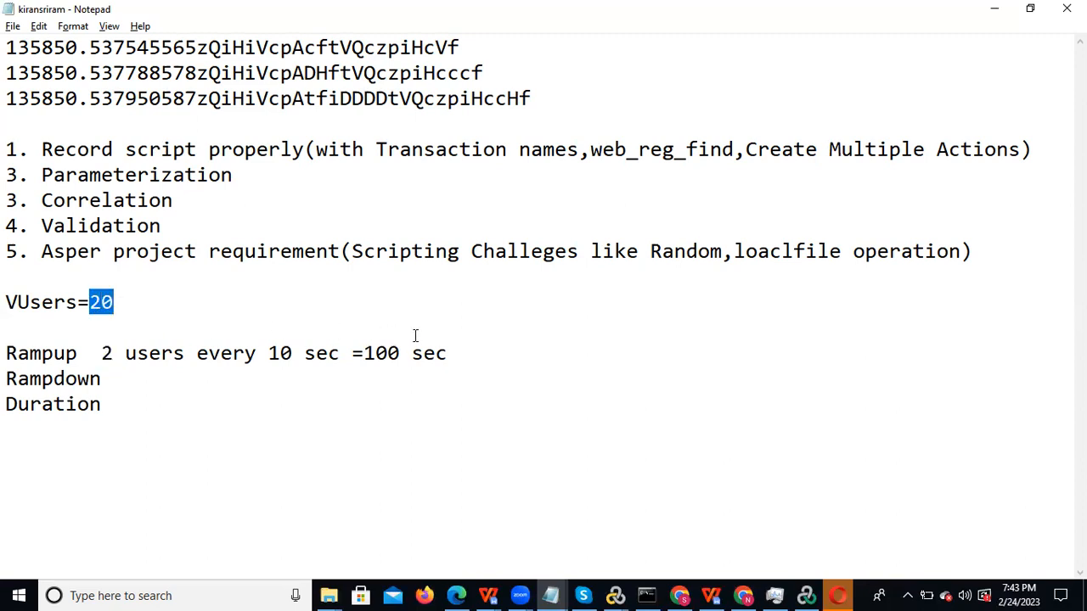
left_click(110, 376)
type("2")
key("BackSpace")
type("4 ")
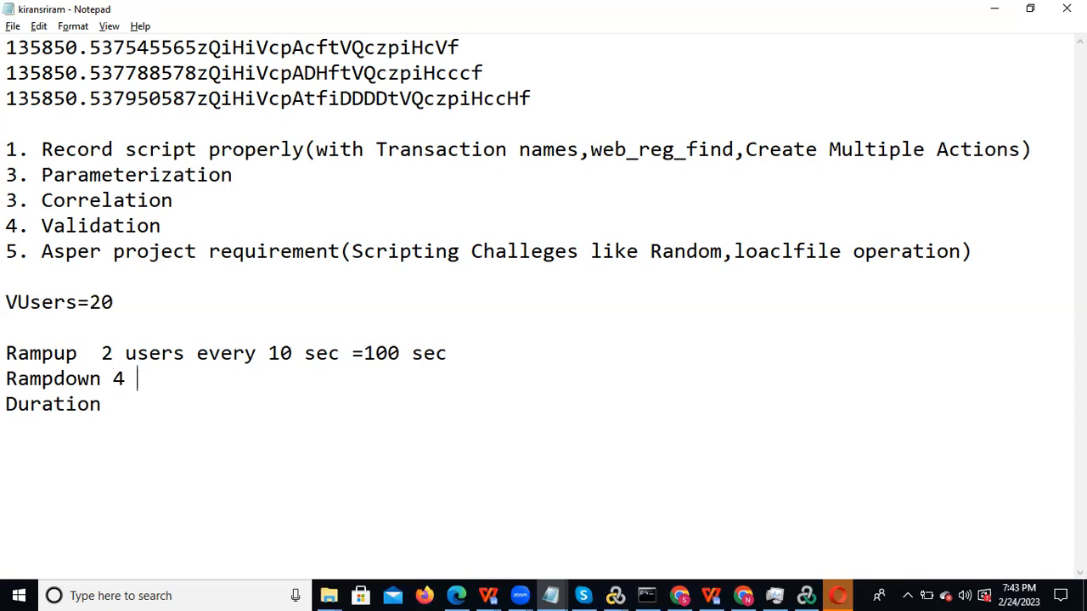
type("users every ")
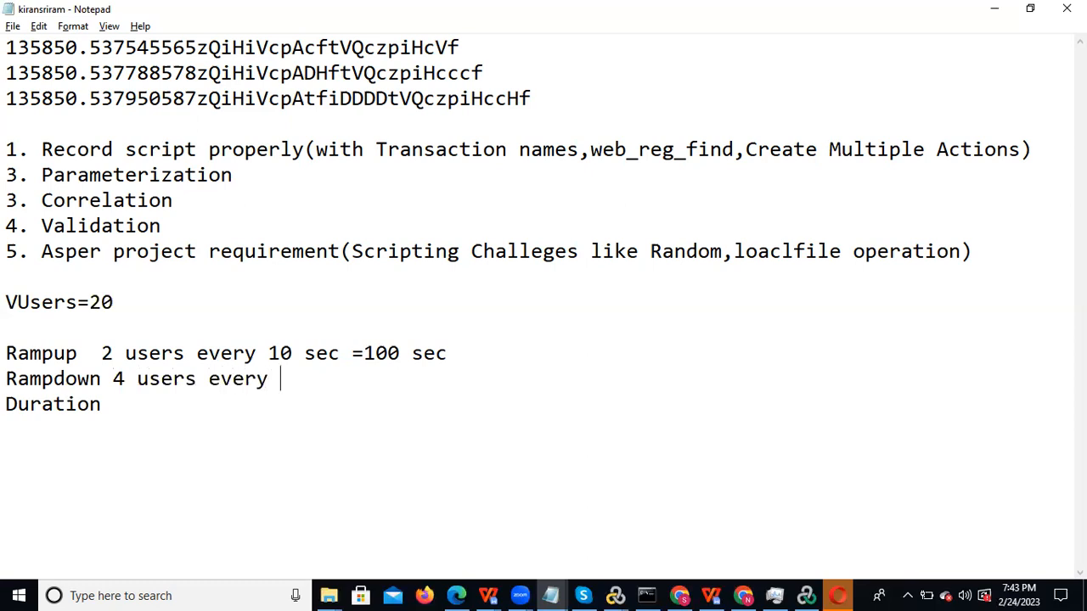
type("10 sec=")
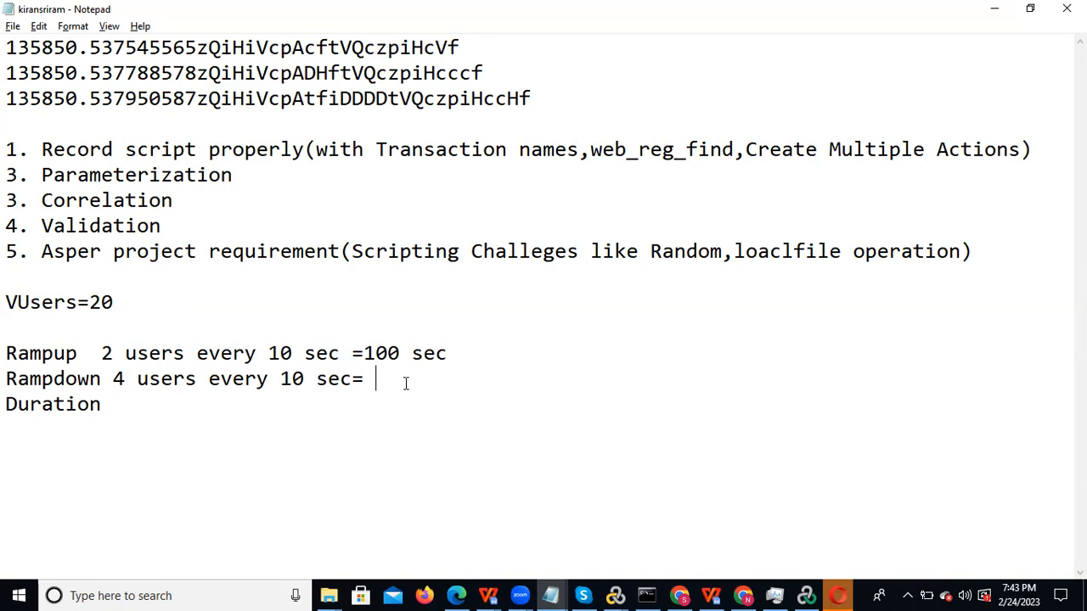
type("50 sec")
- Add 5 sec to the Duration line and write Test Duration=Rampup+Rampdown+Duration on a new line below it
left_click(115, 400)
type("5 sec")
key("Return")
type("Te")
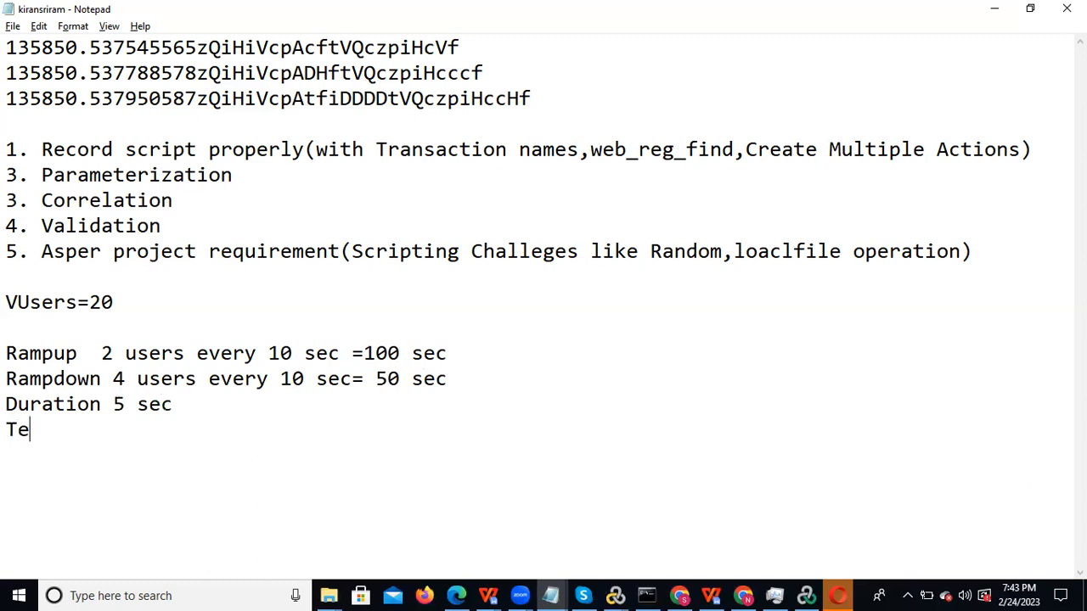
type("st Duration")
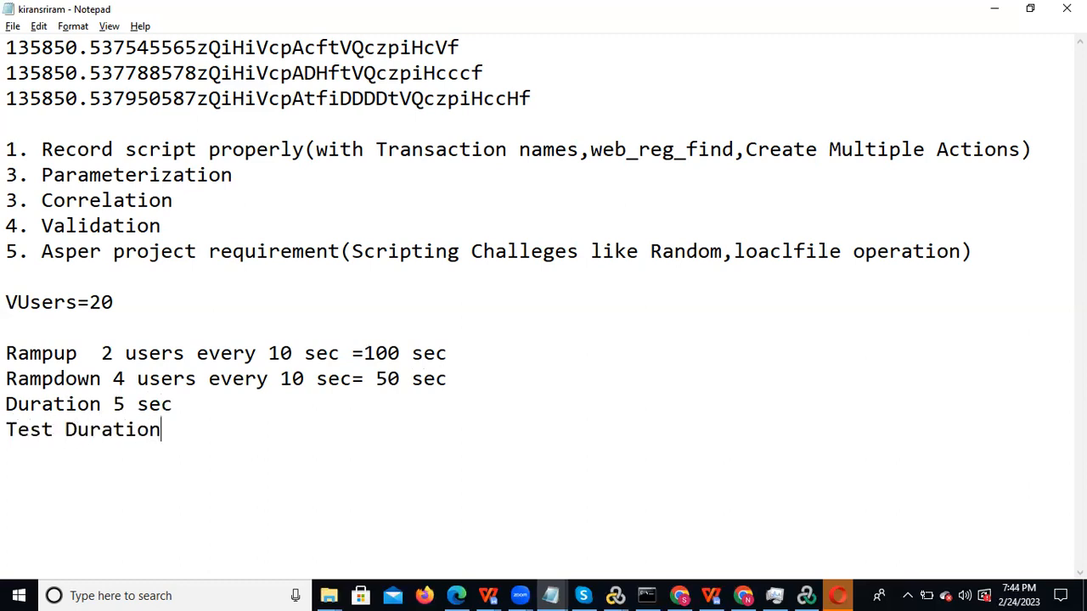
type("=Rampup+Rampdown+Duration")
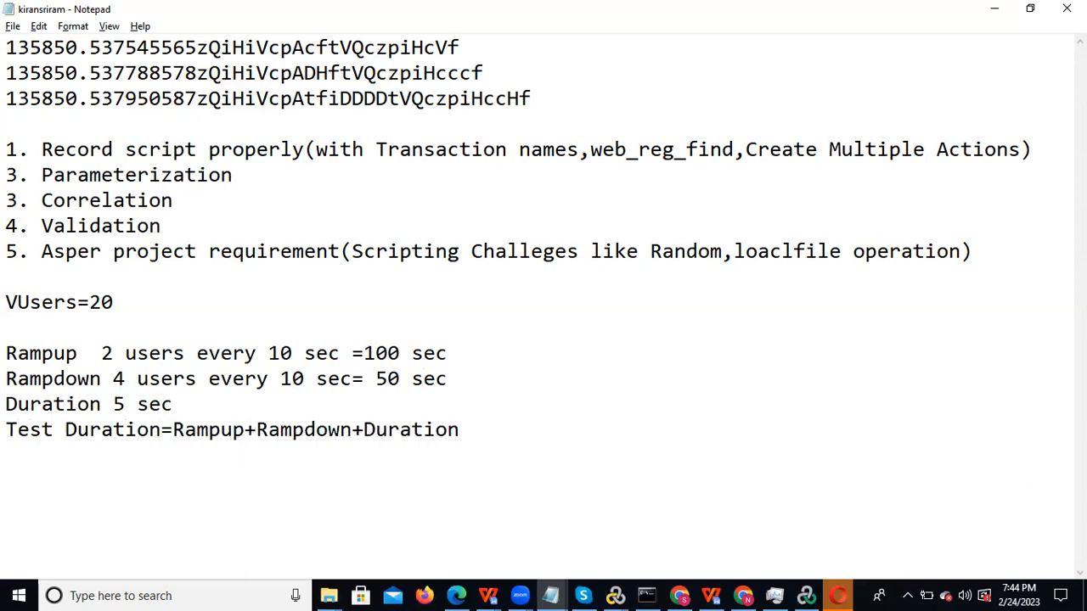
- Add the calculation lines =100+50+5 min and = 7 min 30 sec, aligned under the Test Duration formula
key("Return")
type("=100+50")
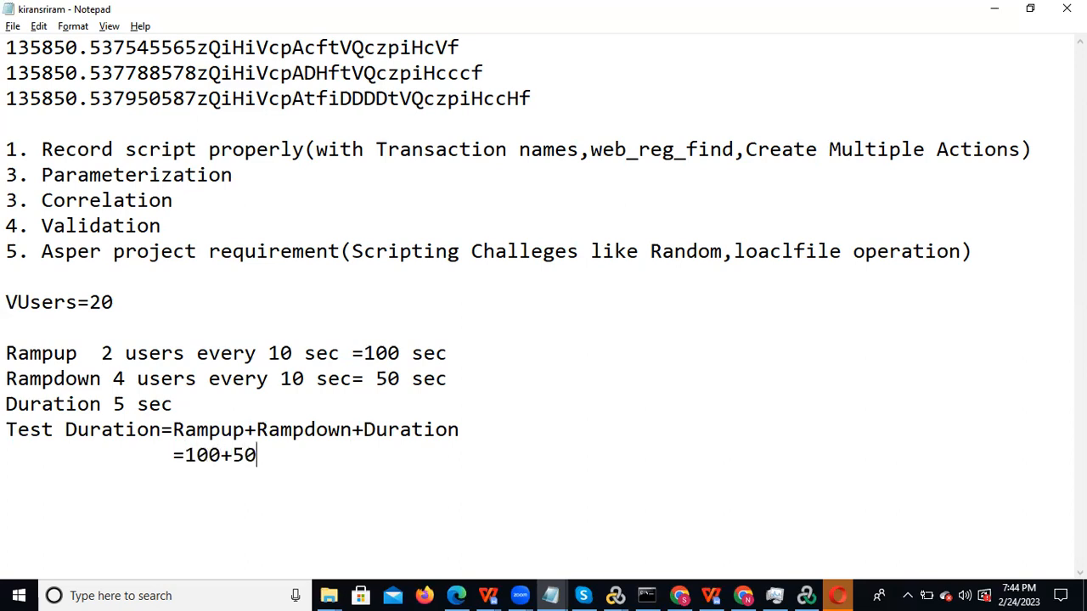
type("+5 min")
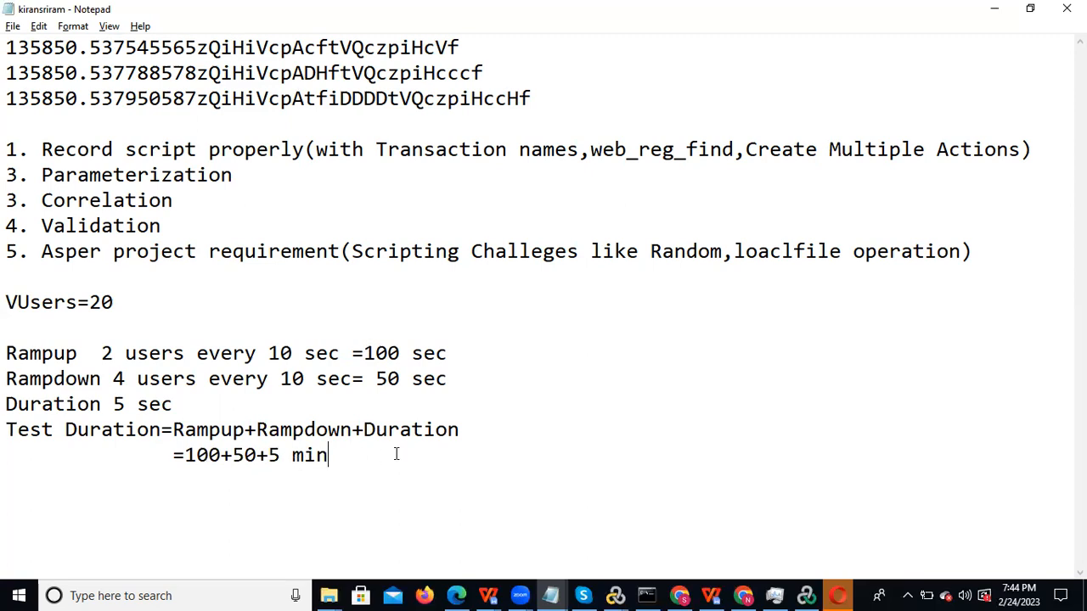
key("Return")
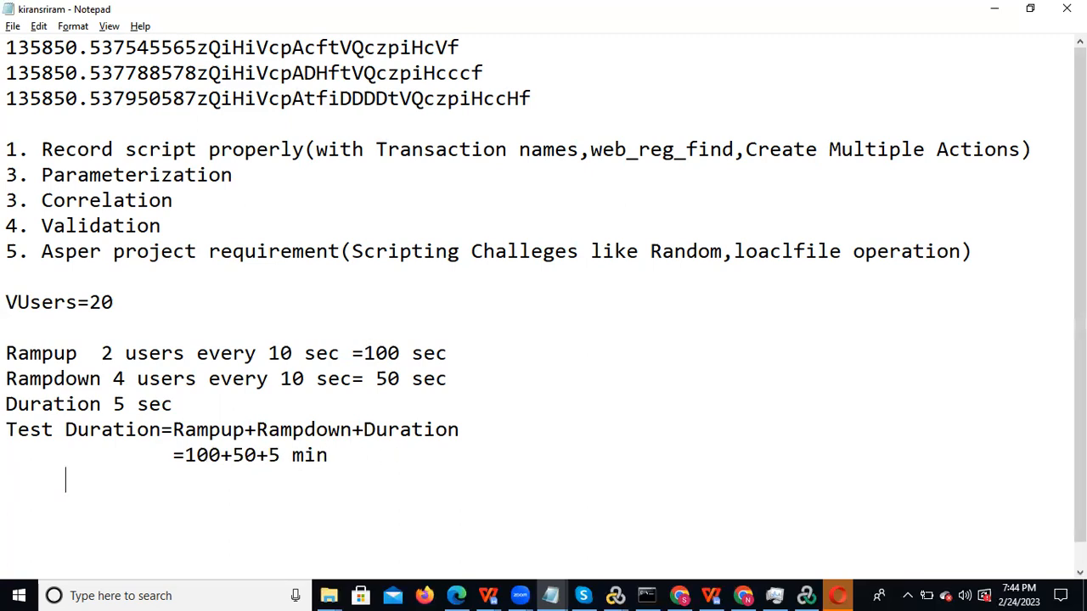
type("= 7 min 30 sec")
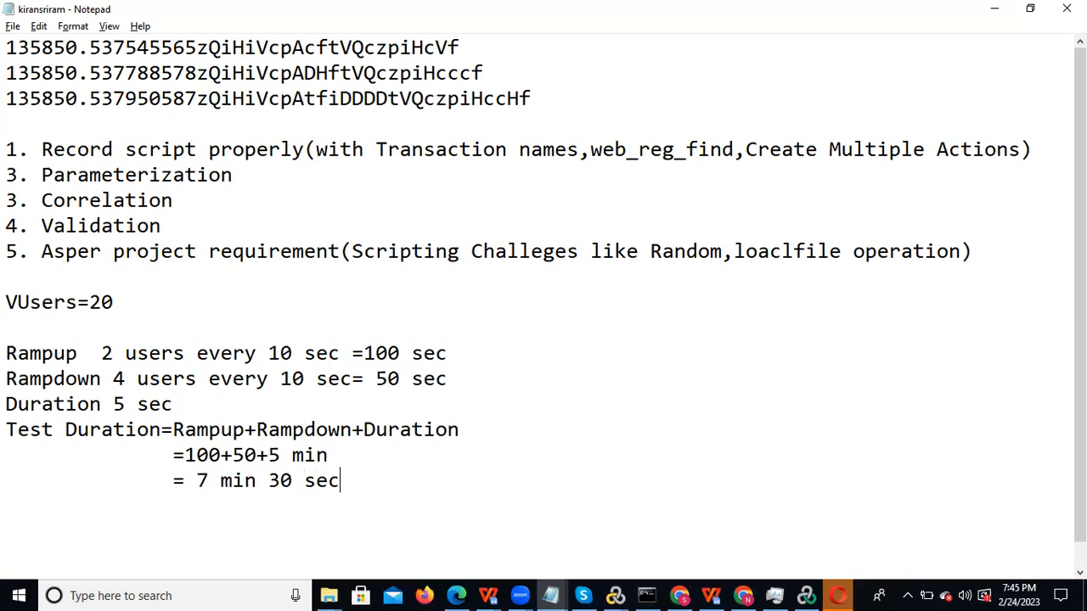
left_click_drag(359, 478, 7, 297)
- Switch to LoadRunner Controller and set the flight-booking group's Start Vusers action to 20 Vusers, 2 every 00:00:10
key("alt+Tab")
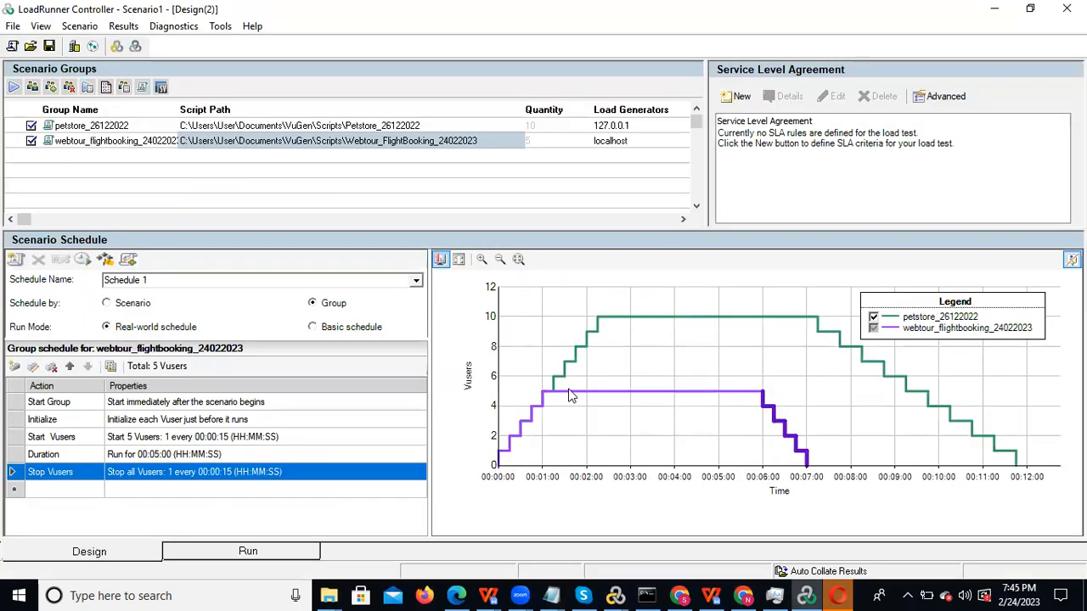
left_click(144, 141)
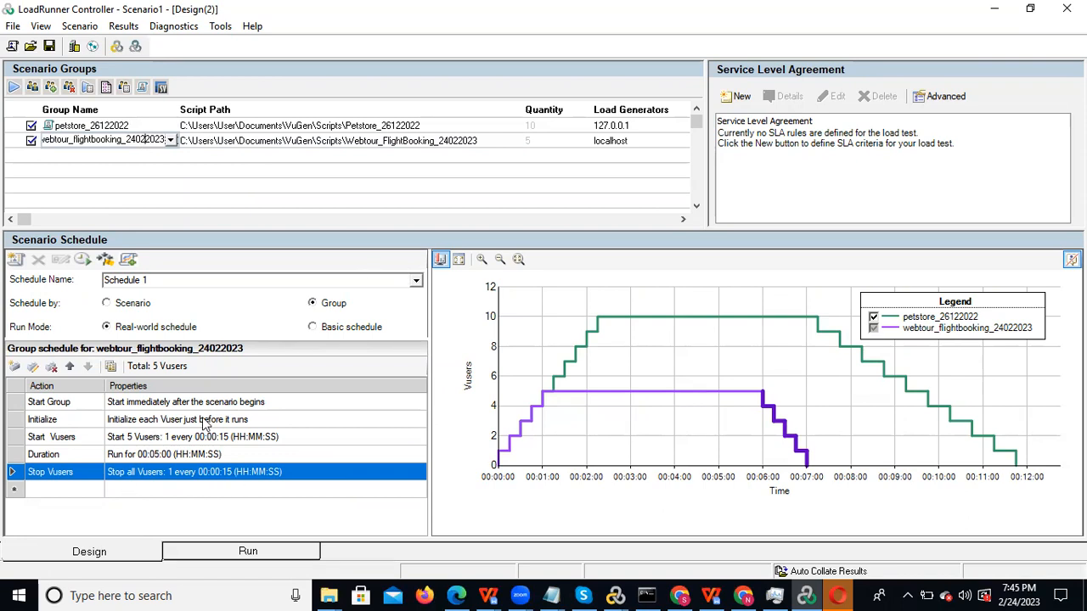
double_click(143, 437)
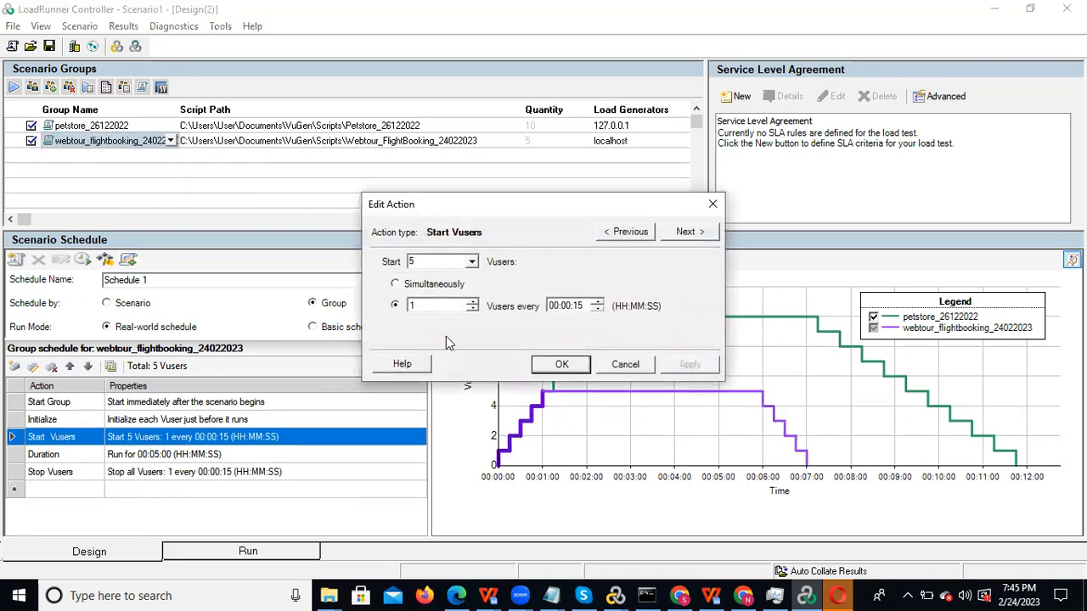
double_click(436, 261)
type("20")
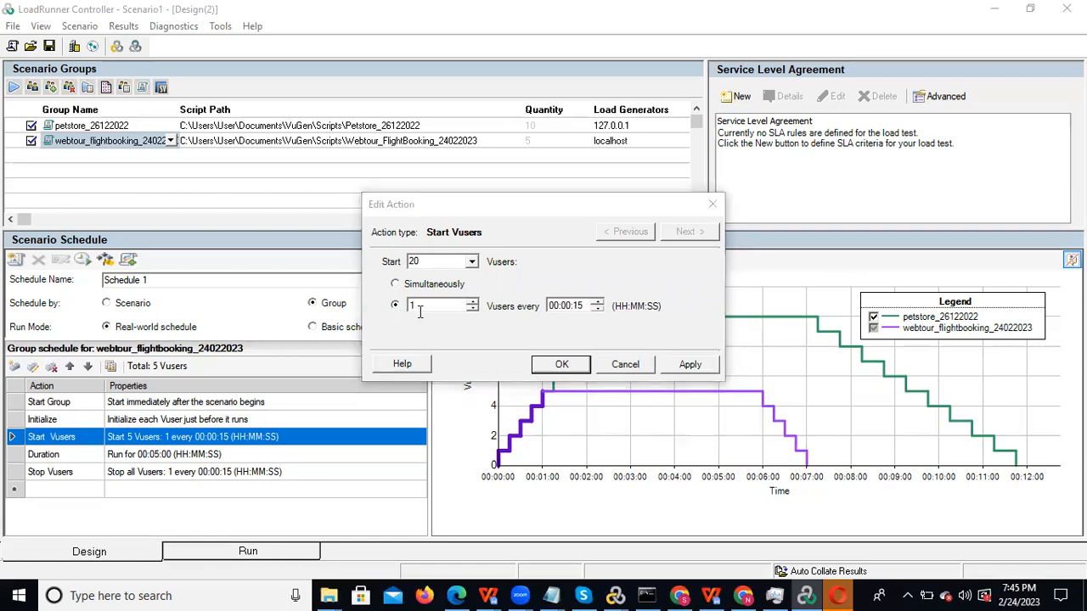
key("alt+Tab")
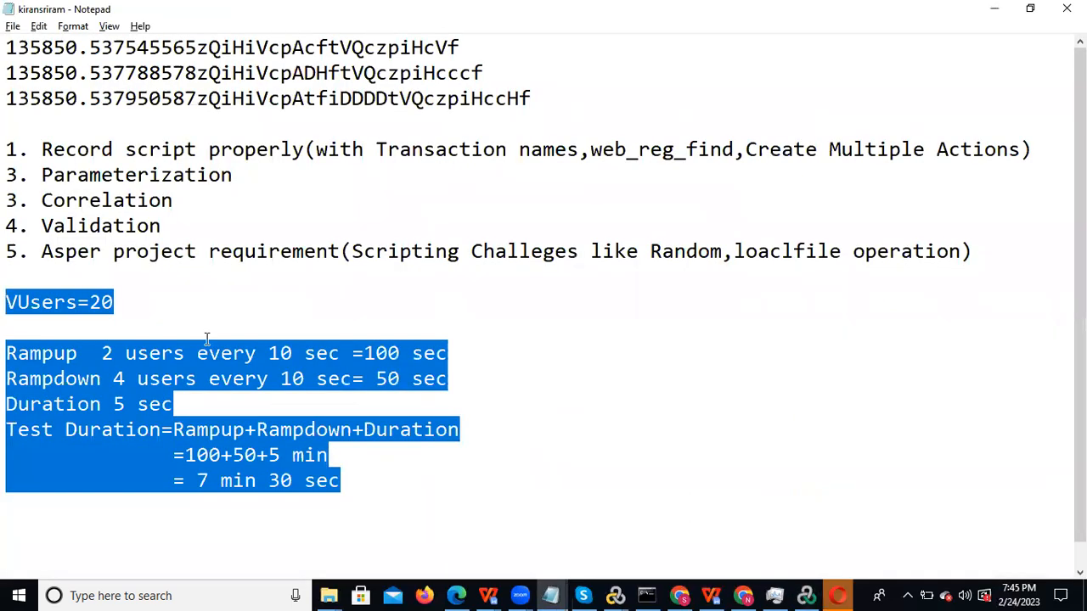
left_click(138, 351)
key("alt+Tab")
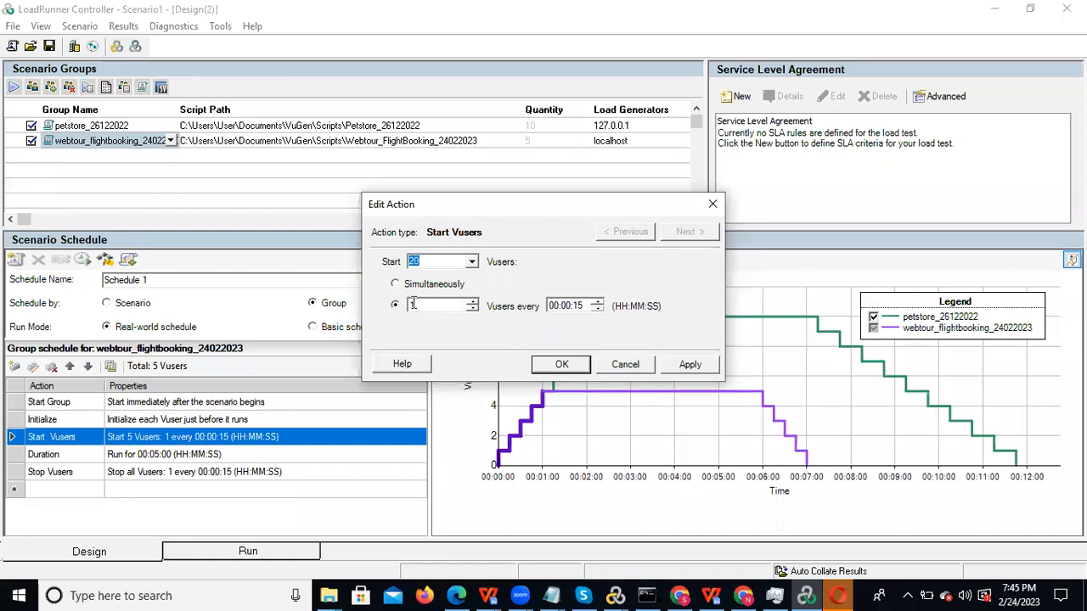
type("2")
left_click(560, 364)
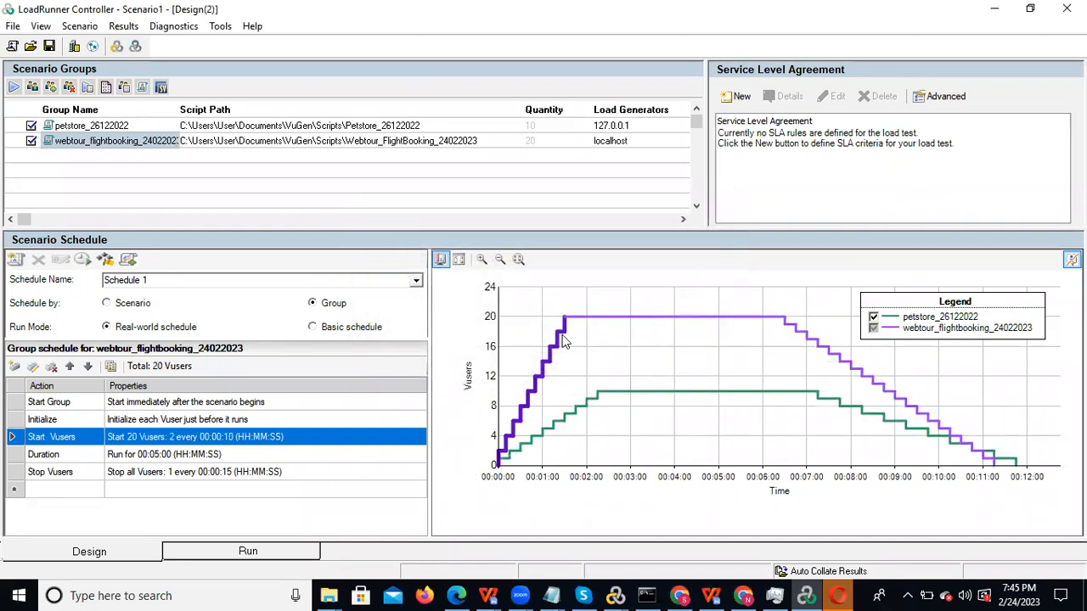
- Set the flight-booking group's Stop Vusers action to stop all Vusers, 4 every 00:00:10
mouse_move(566, 322)
left_click(150, 456)
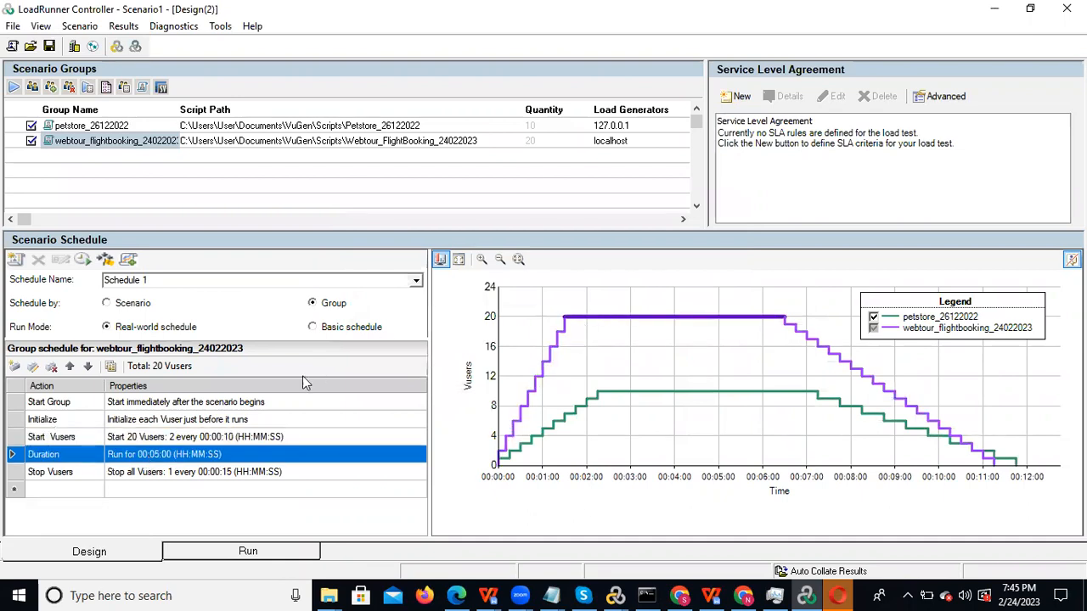
left_click(200, 433)
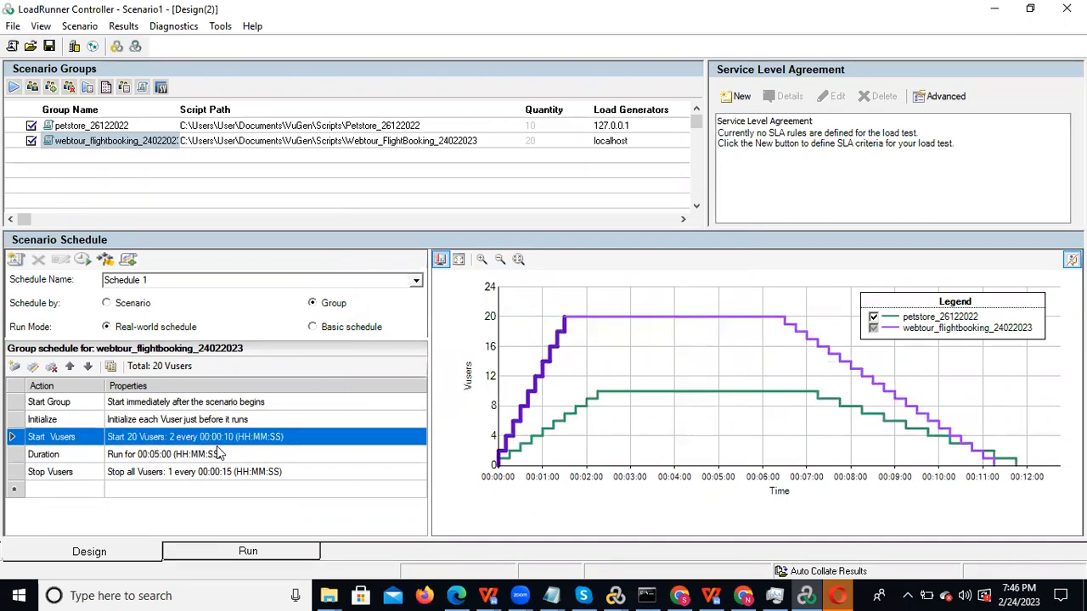
left_click(216, 455)
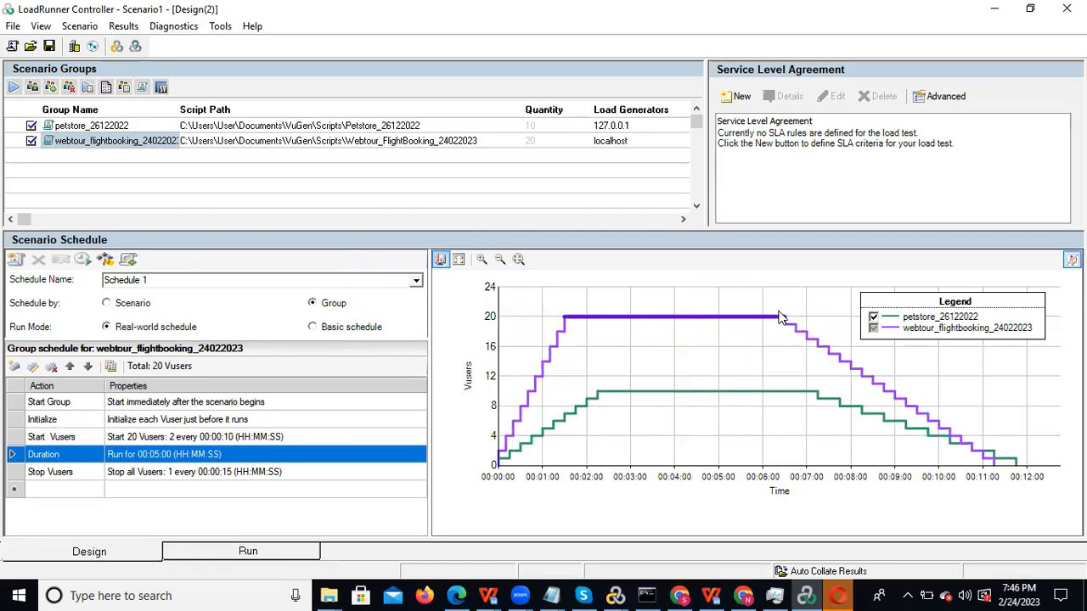
double_click(193, 471)
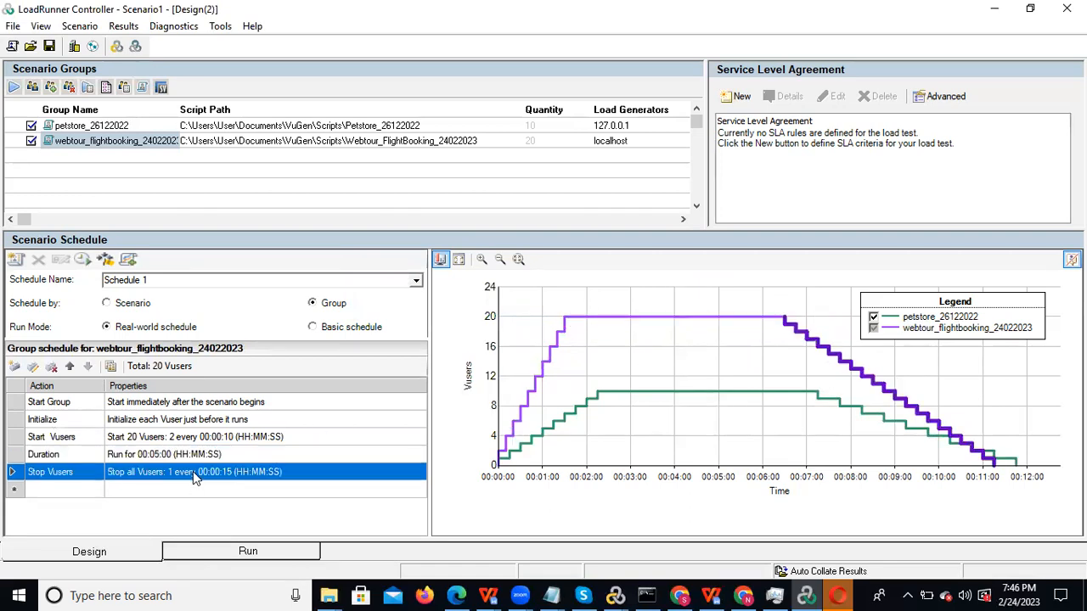
left_click_drag(425, 305, 405, 306)
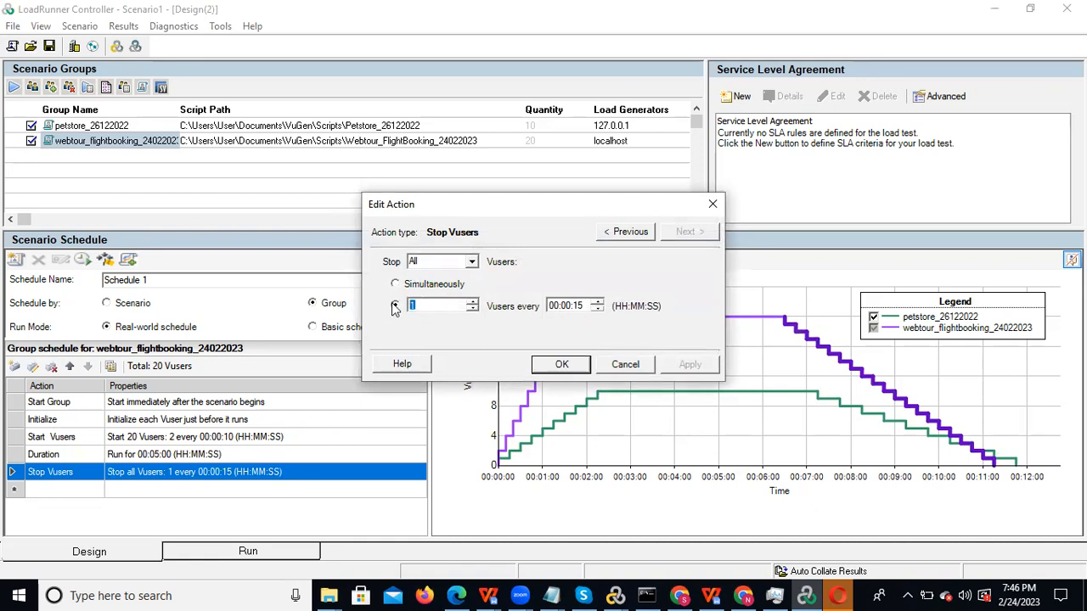
type("4")
left_click(578, 306)
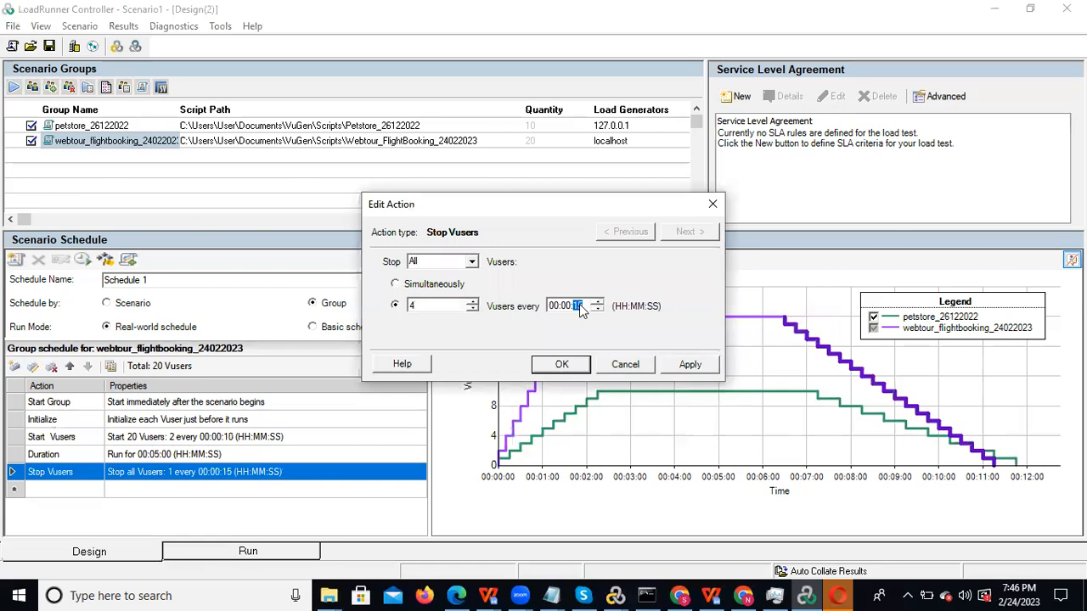
left_click(560, 364)
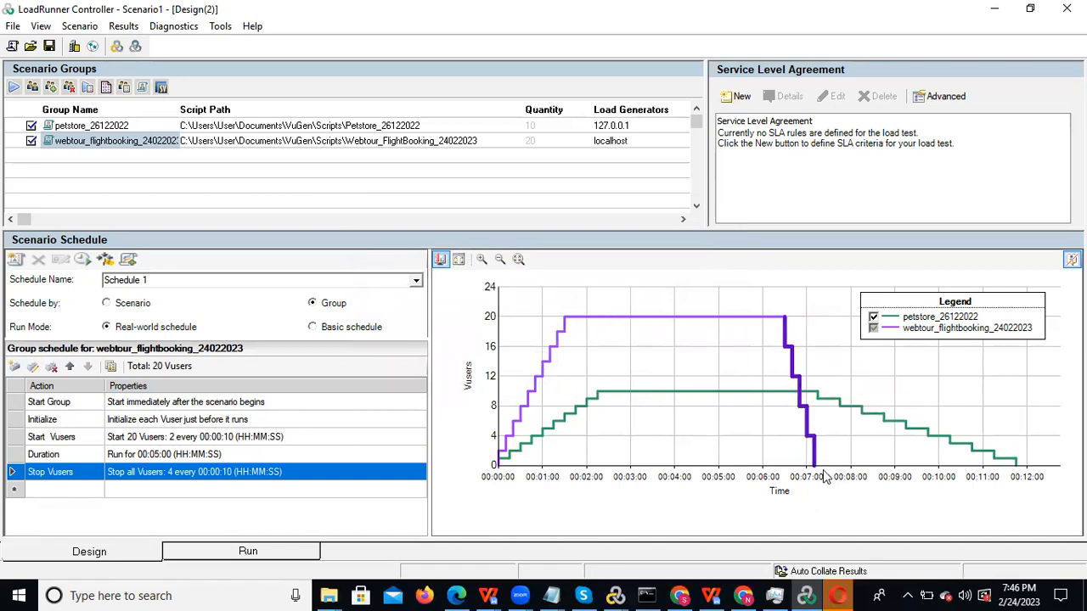
mouse_move(813, 466)
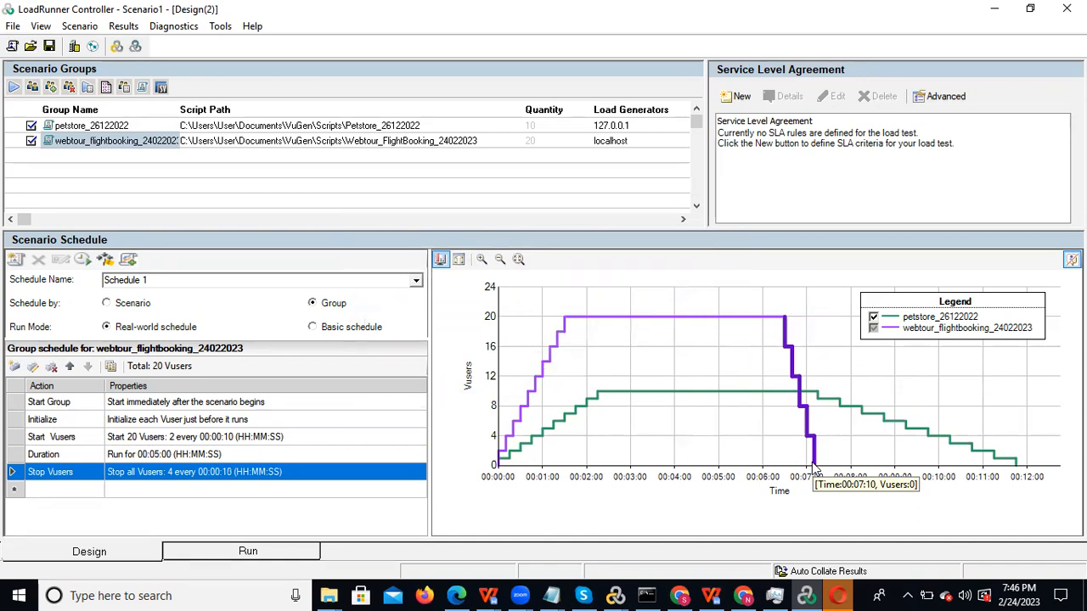
- Check the flight-booking group's Start Vusers action against the Notepad calculations, and add 50 on a separate line below them in Notepad
key("alt+Tab")
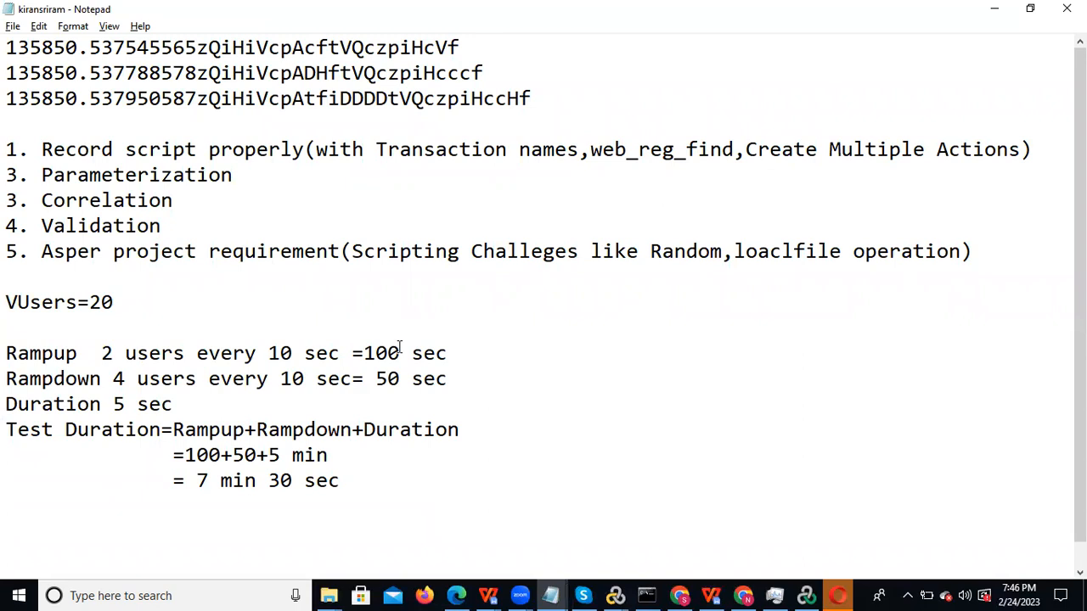
key("alt+Tab")
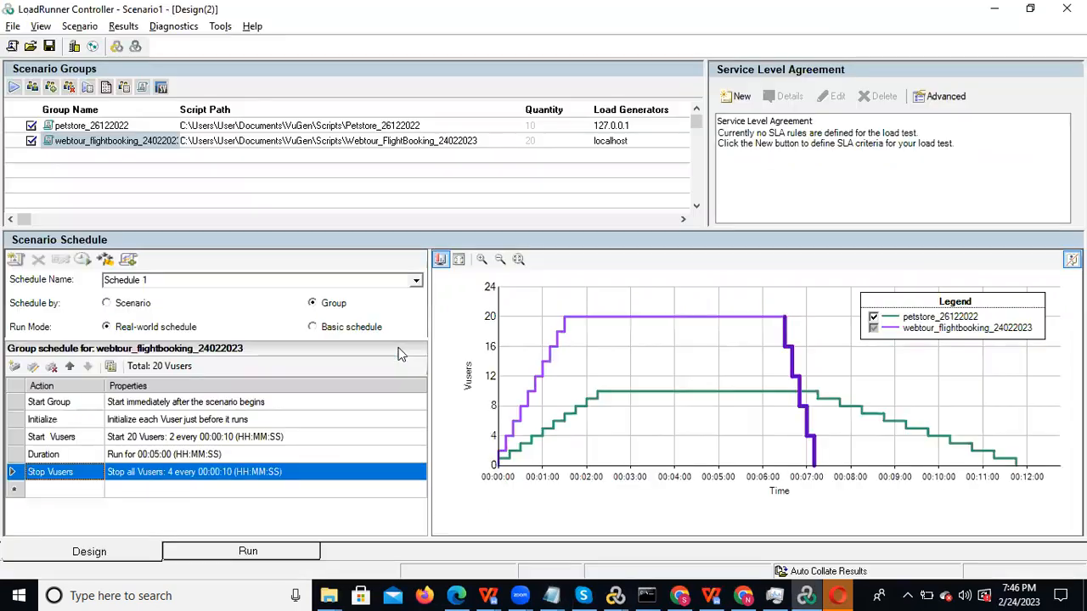
left_click(225, 438)
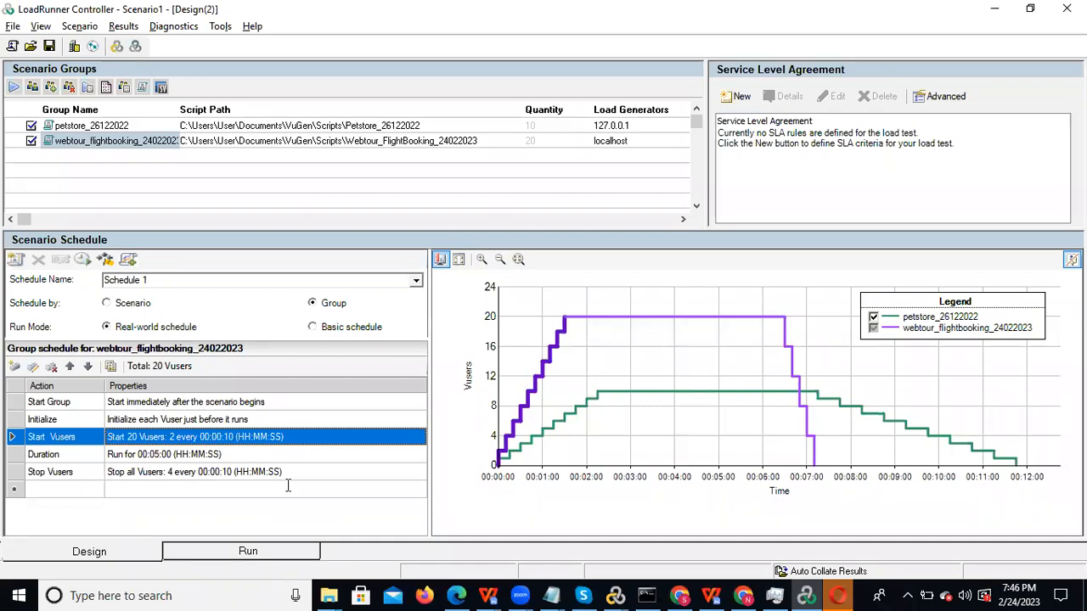
key("alt+Tab")
left_click(375, 470)
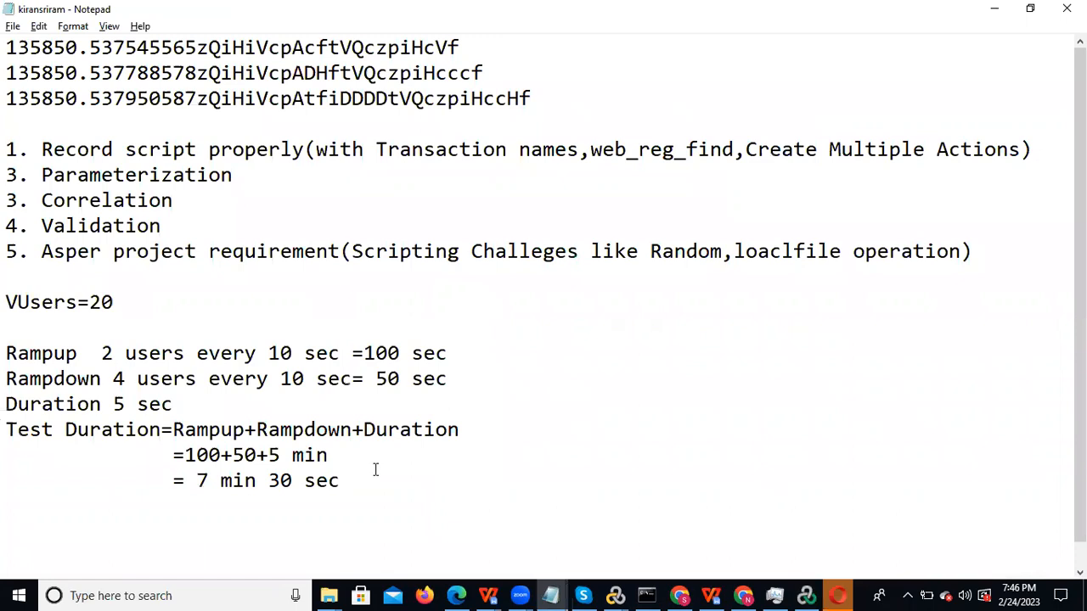
key("Return")
key("Return")
type("50")
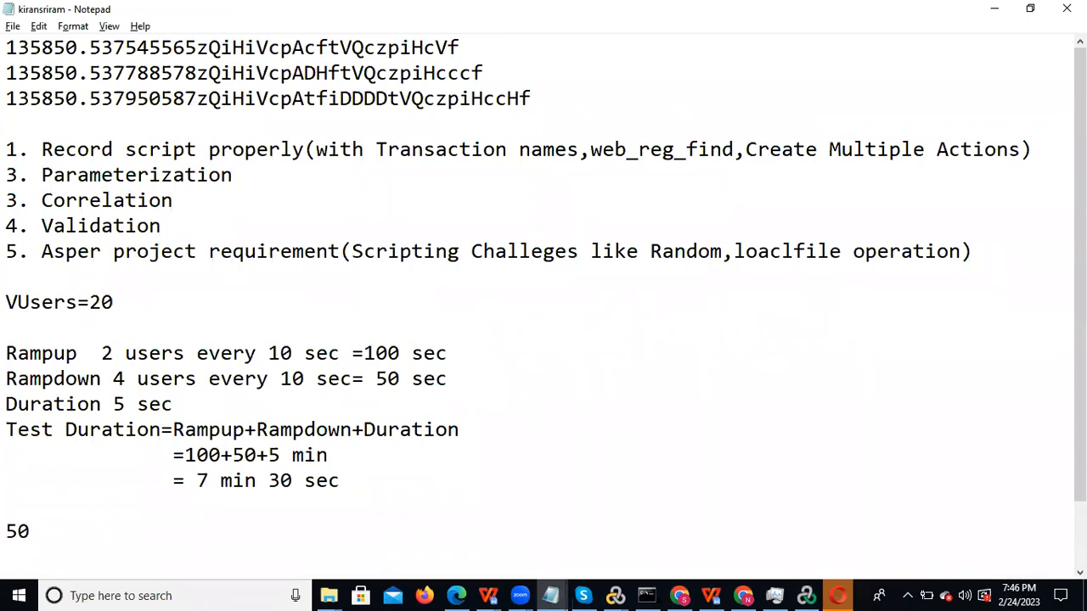
key("Return")
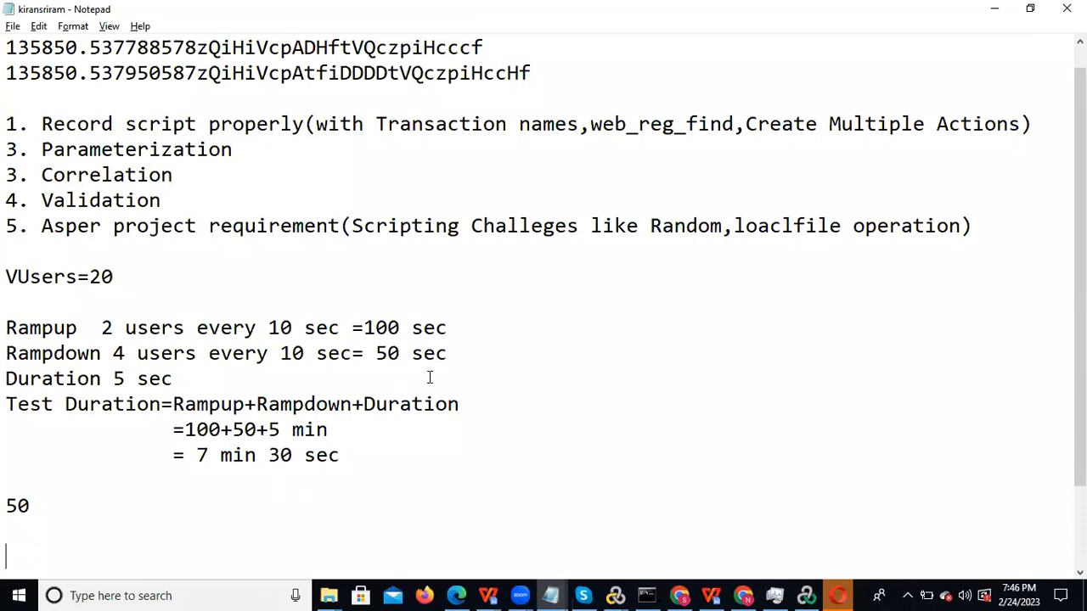
- Add the remark "not cross more than 2 min" at the end of both the Rampup and Rampdown lines
left_click(497, 328)
type("not cross more than ")
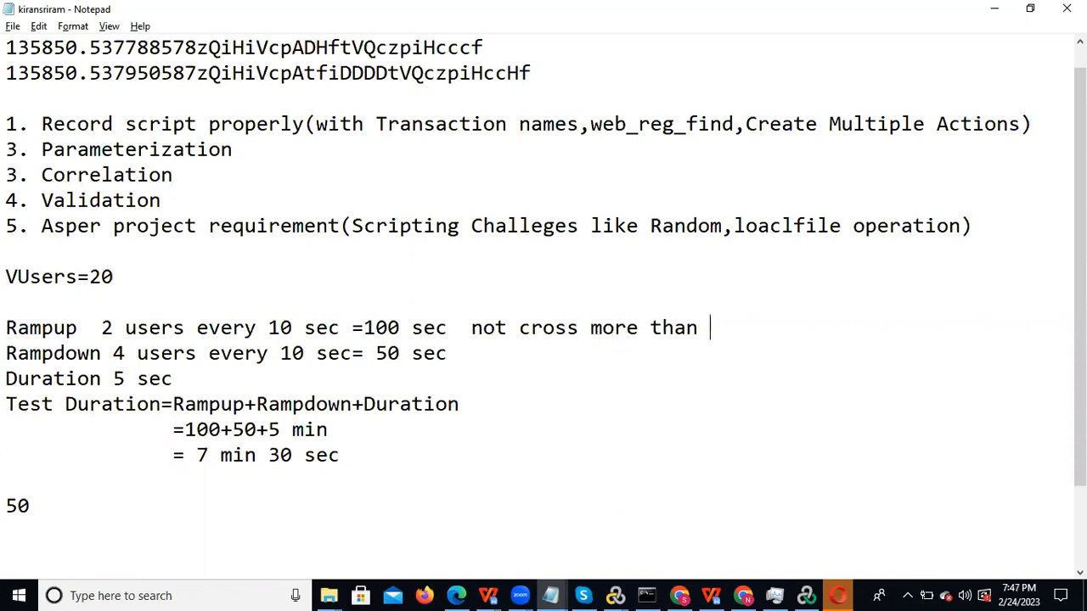
type("2 min")
left_click_drag(471, 328, 786, 326)
key("ctrl+c")
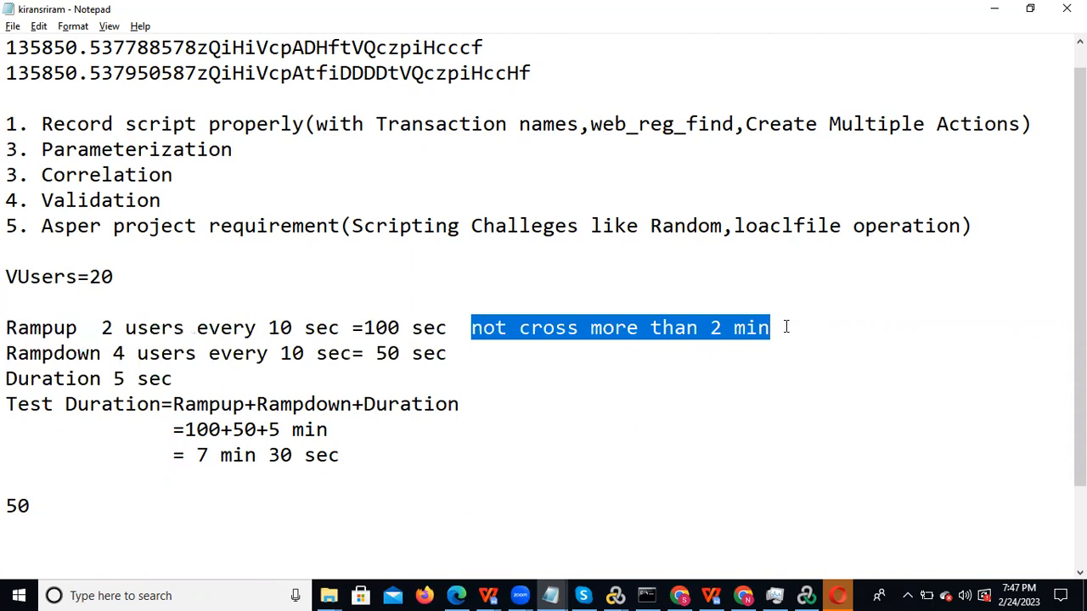
left_click(524, 358)
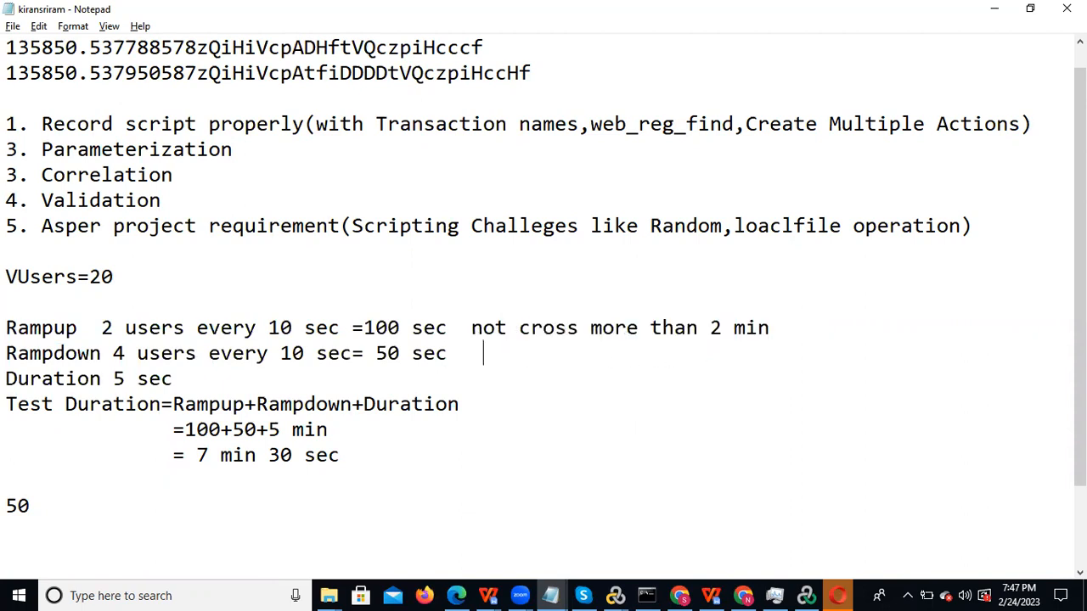
key("ctrl+v")
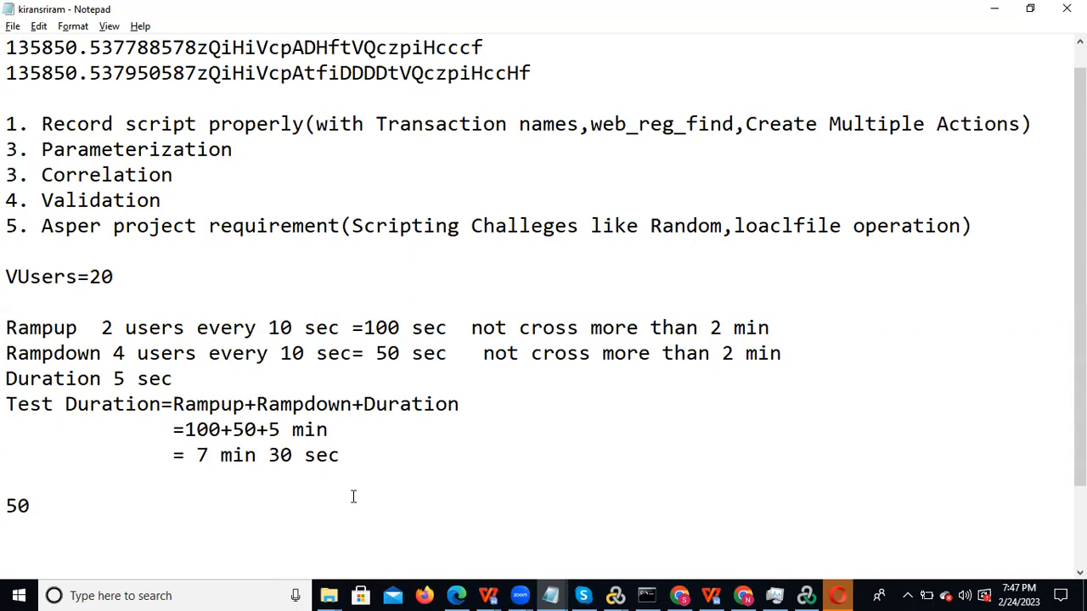
- Insert blank lines below the 50 and copy the Rampup and Rampdown calculations there, leaving out the Rampdown remark
left_click(75, 501)
key("Return")
key("Return")
key("Return")
key("Return")
key("Return")
key("Return")
key("Return")
key("Return")
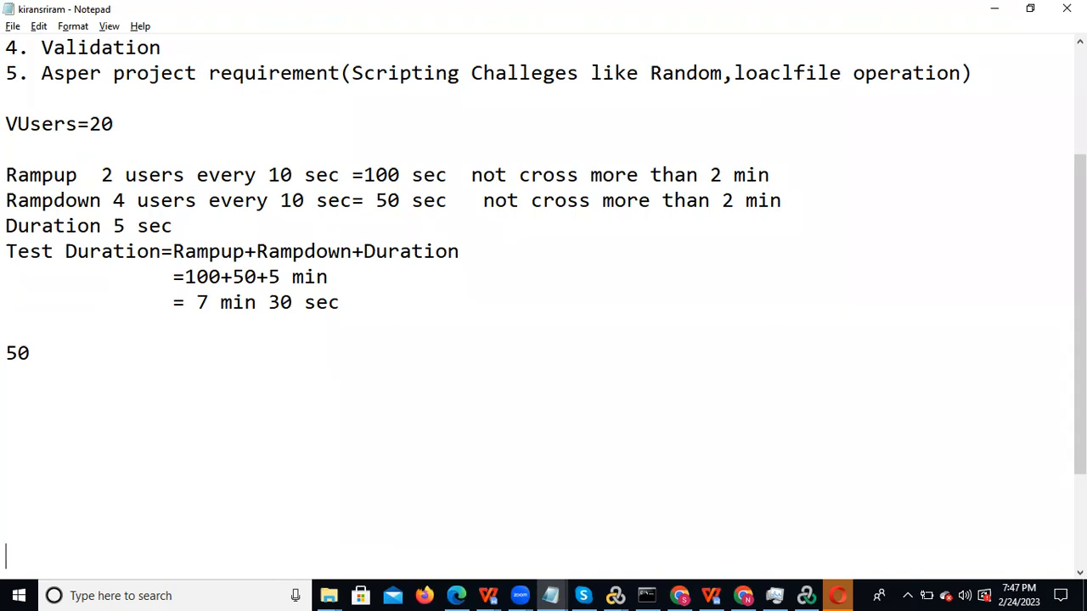
left_click_drag(11, 175, 443, 194)
key("ctrl+c")
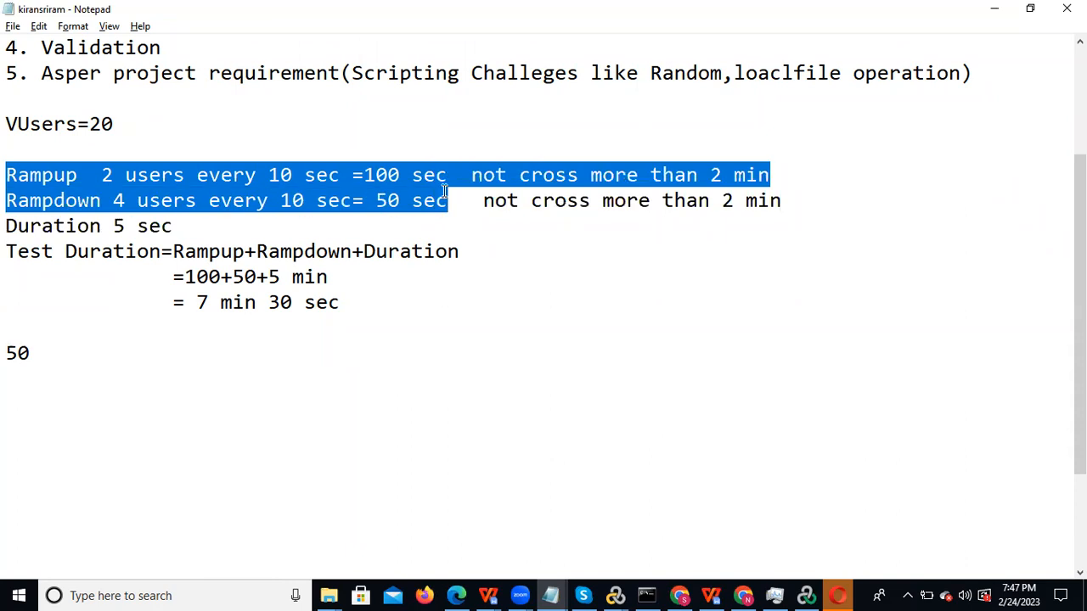
left_click(19, 406)
key("ctrl+v")
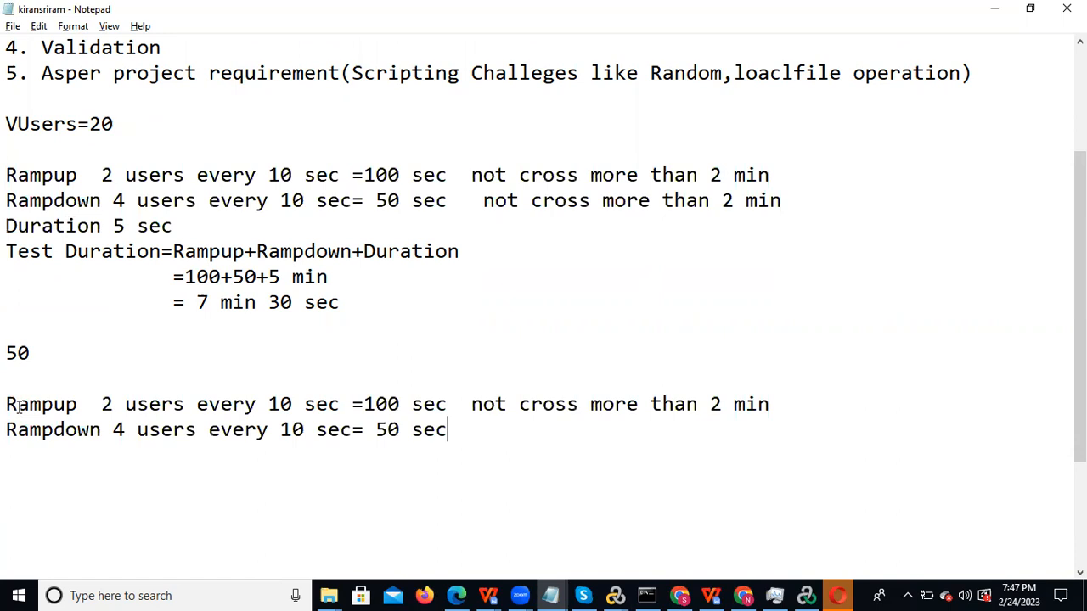
- Set the total in the copied Rampup line to 250 sec
left_click_drag(102, 403, 119, 403)
left_click(290, 401)
left_click_drag(365, 404, 399, 405)
type("2")
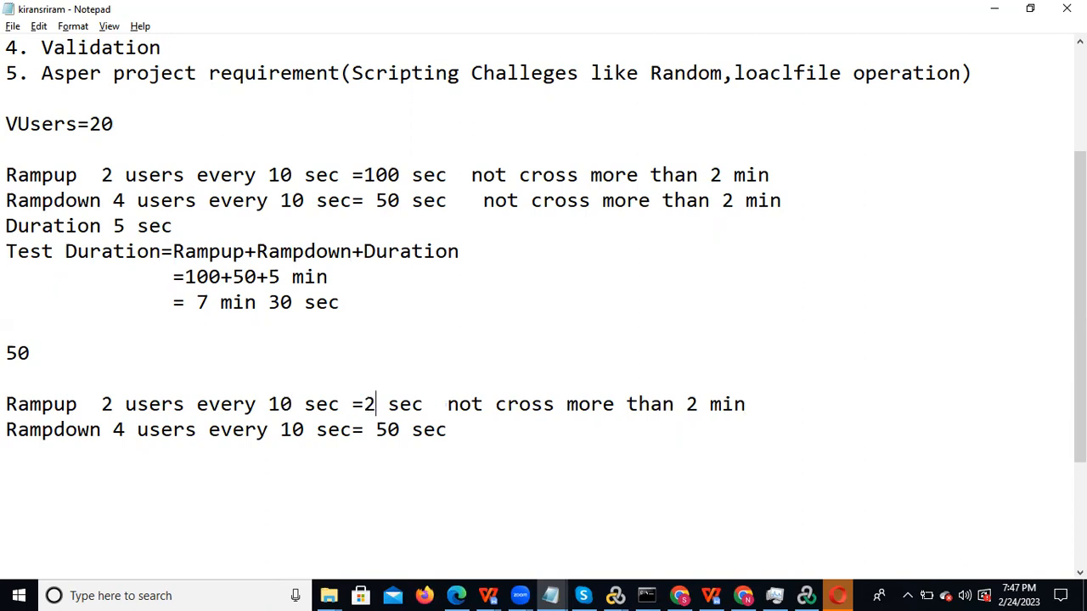
type("50")
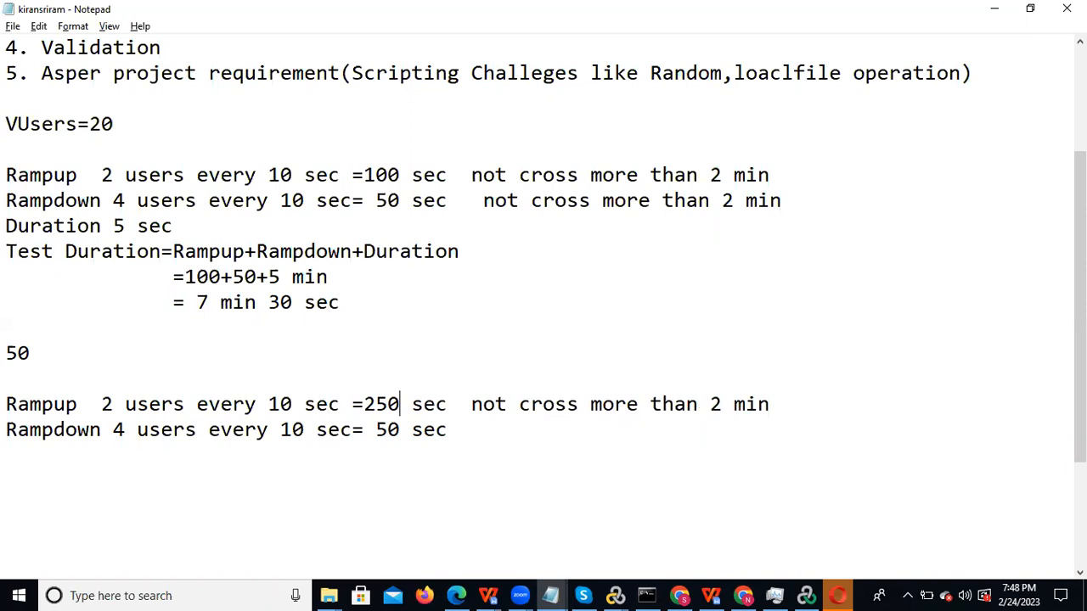
- Set the copied Rampup line to 10 users with a total of 50 sec, and the copied Rampdown line to 10 users
left_click(736, 177)
left_click_drag(365, 404, 400, 404)
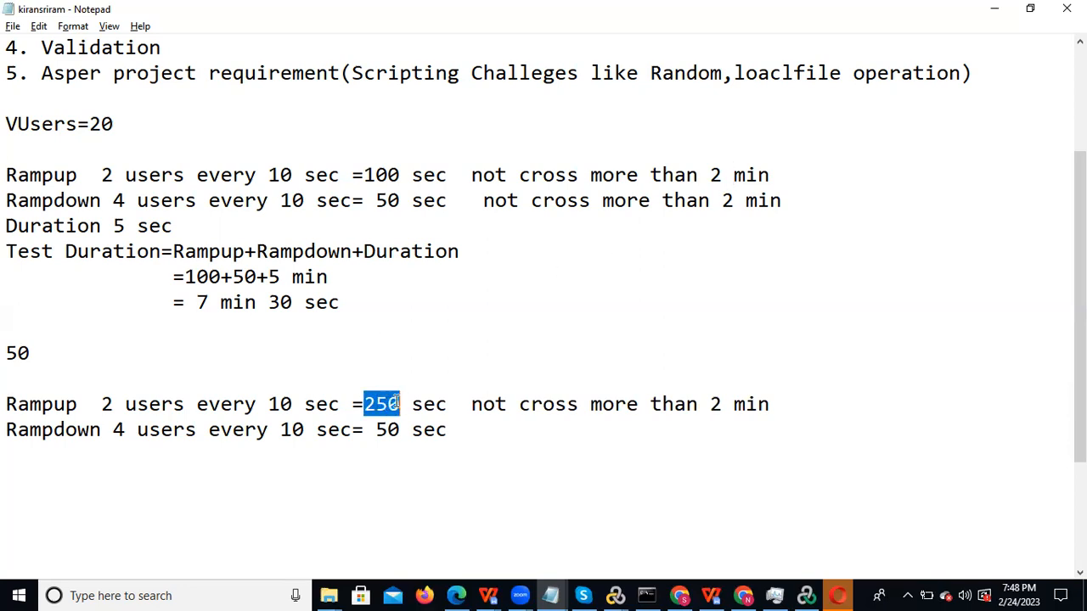
left_click(104, 404)
left_click_drag(102, 404, 112, 403)
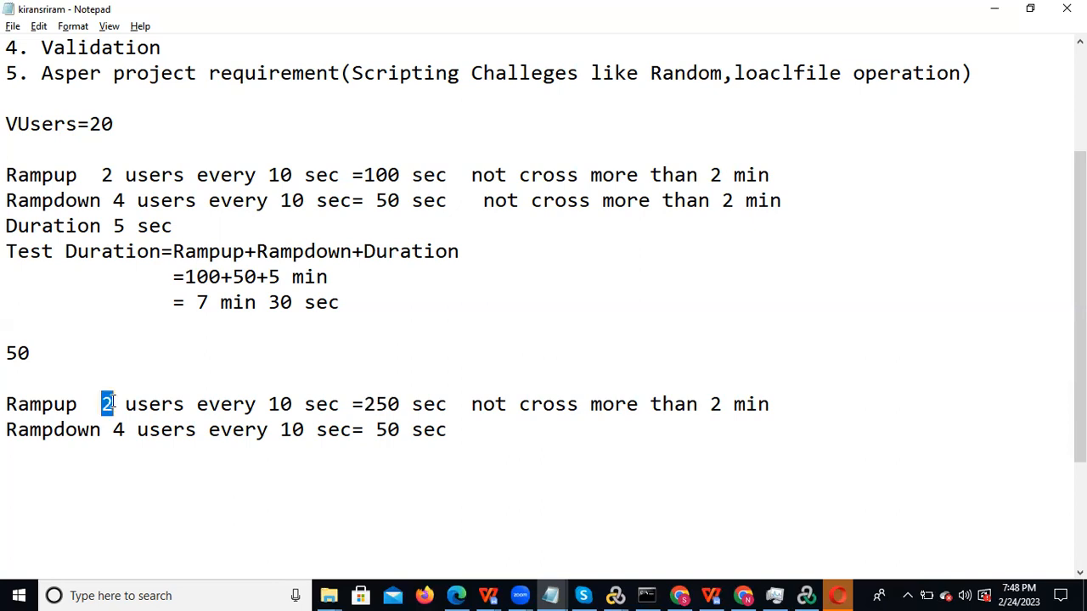
type("10")
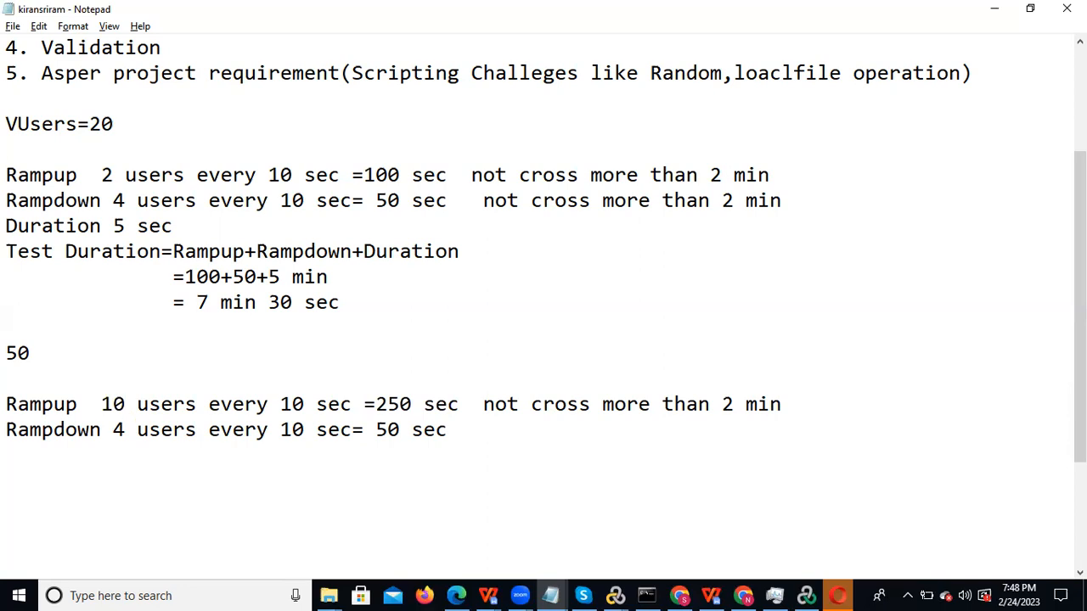
left_click(388, 405)
key("BackSpace")
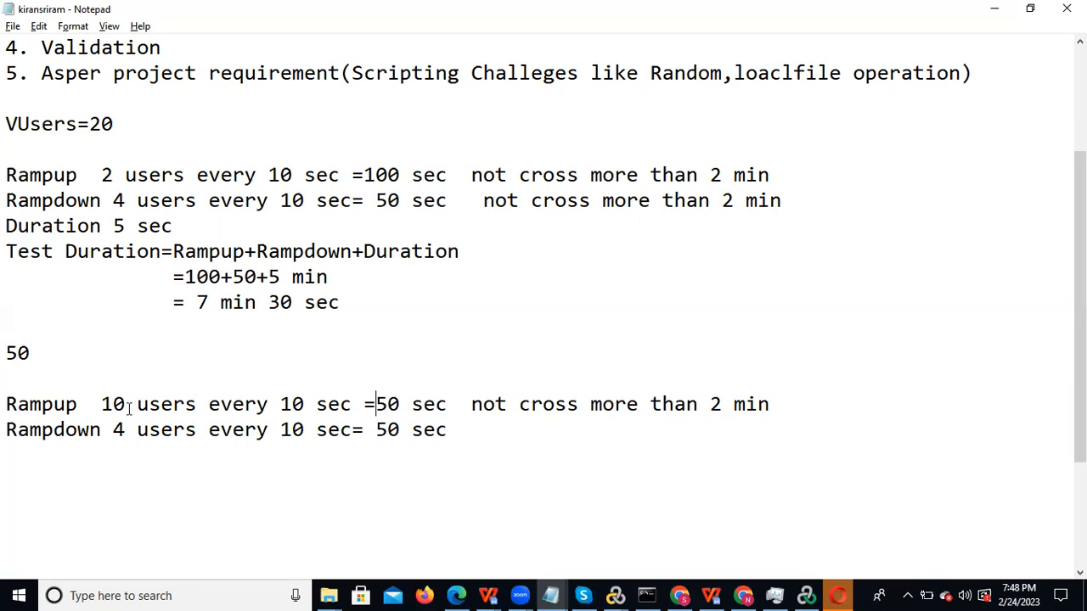
left_click_drag(117, 429, 122, 429)
type("10")
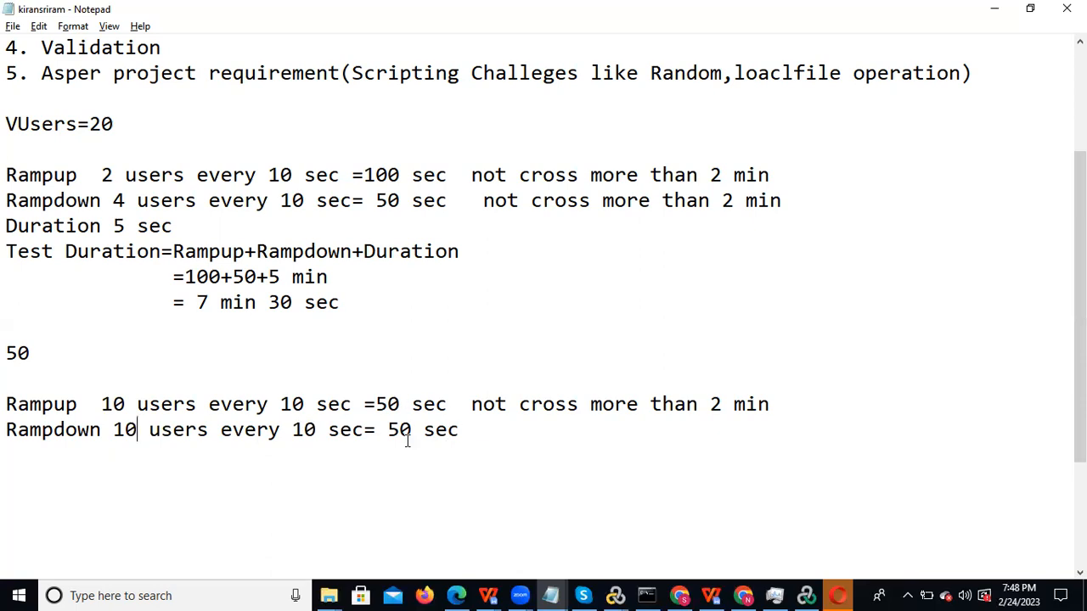
- Add the line "100 sec+5 min= 6 min 40 sec" below the copied Rampdown line
left_click(484, 427)
key("Return")
key("Return")
type("1")
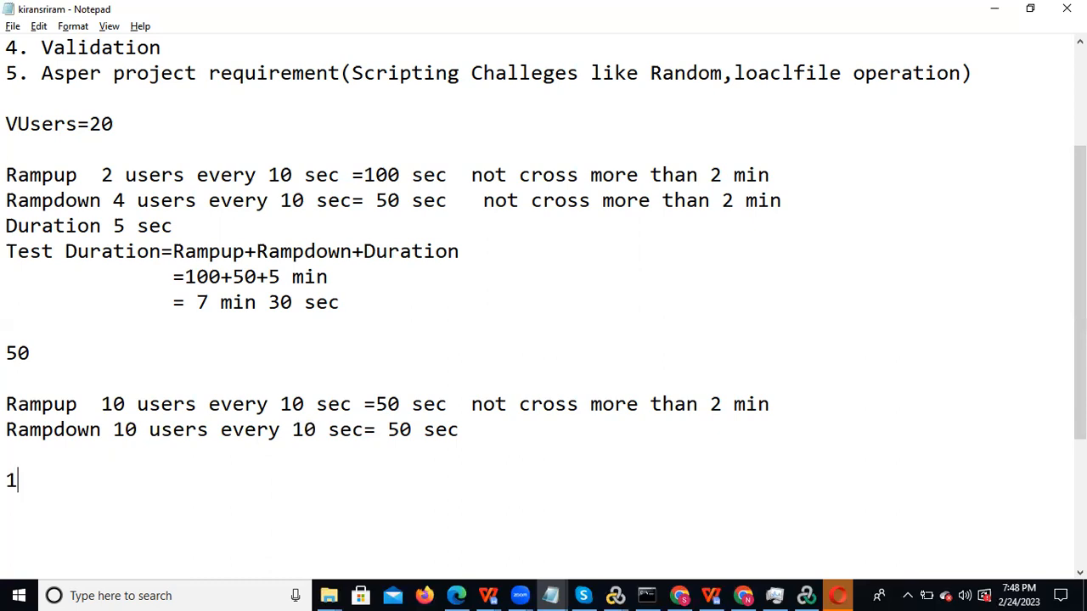
type("00 sec+5 ")
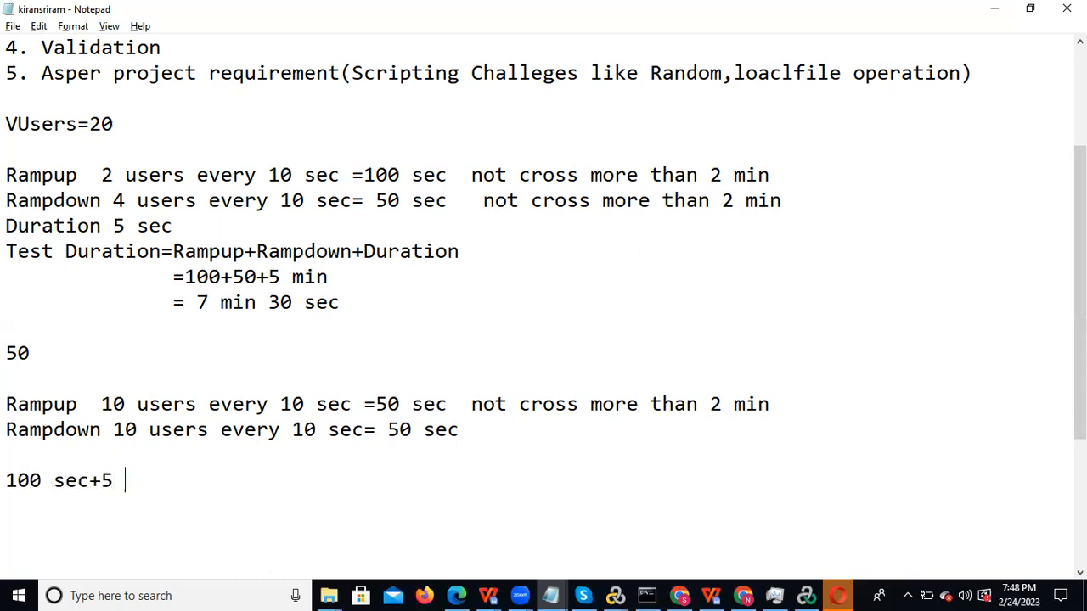
type("min+")
key("BackSpace")
key("BackSpace")
type("=")
type("6 min 4 sec")
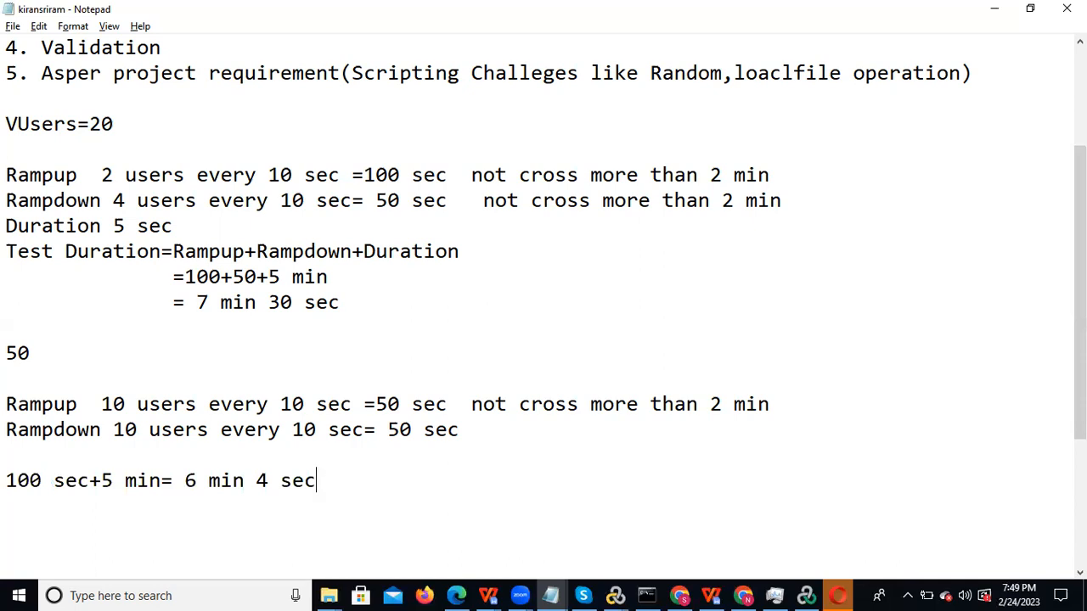
left_click(268, 481)
type("0")
left_click(368, 484)
left_click_drag(368, 484, 353, 516)
left_click(6, 177)
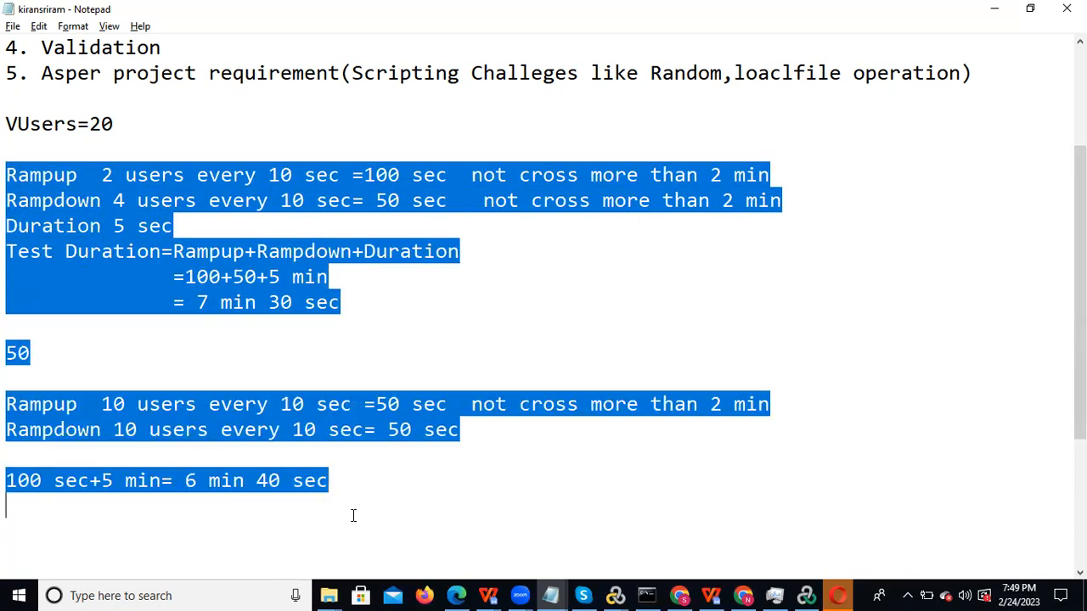
left_click(350, 498)
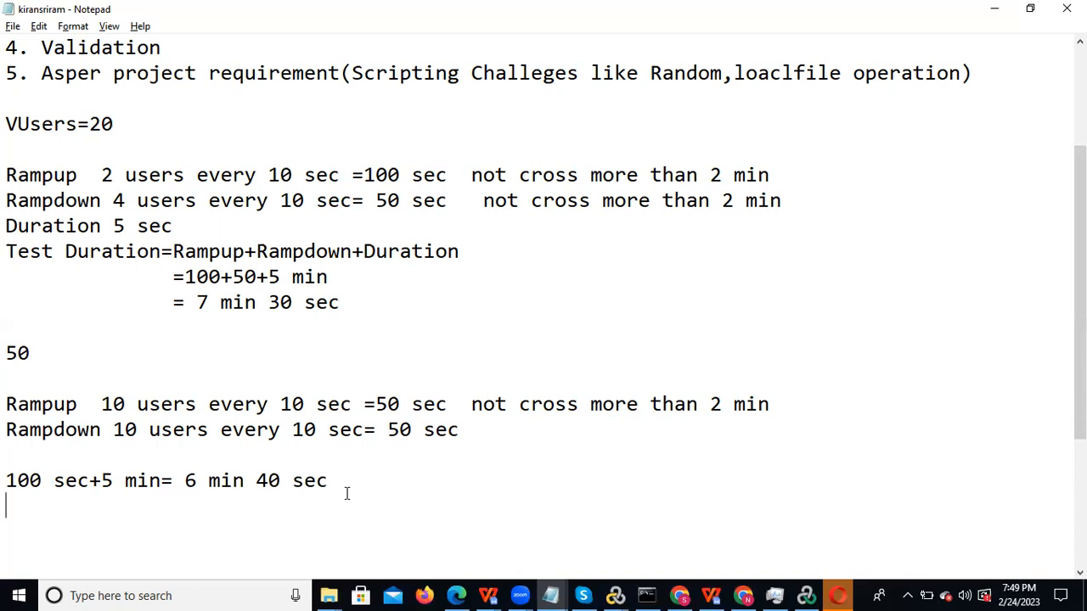
- Switch to LoadRunner Controller and set the Petstore group's Start Vusers action to 10 Vusers, 2 every 00:00:10
key("alt+Tab")
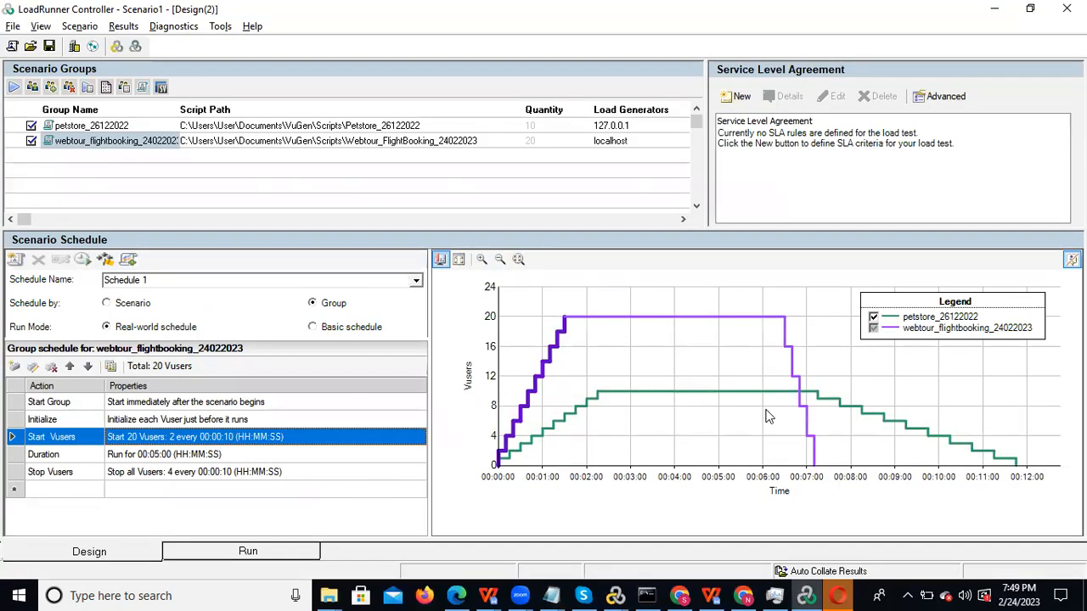
left_click(442, 139)
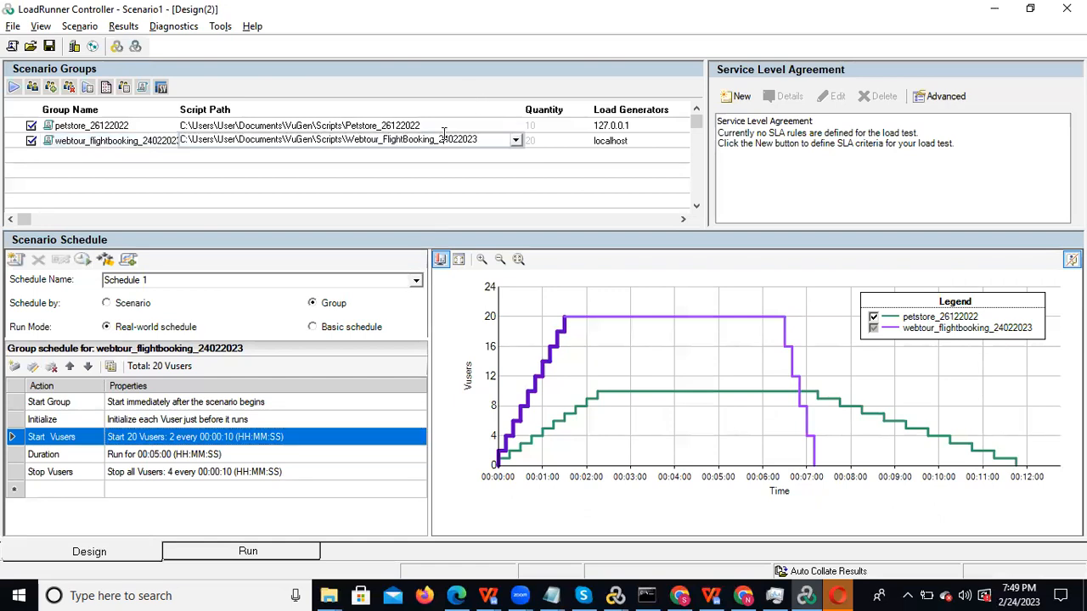
left_click(442, 127)
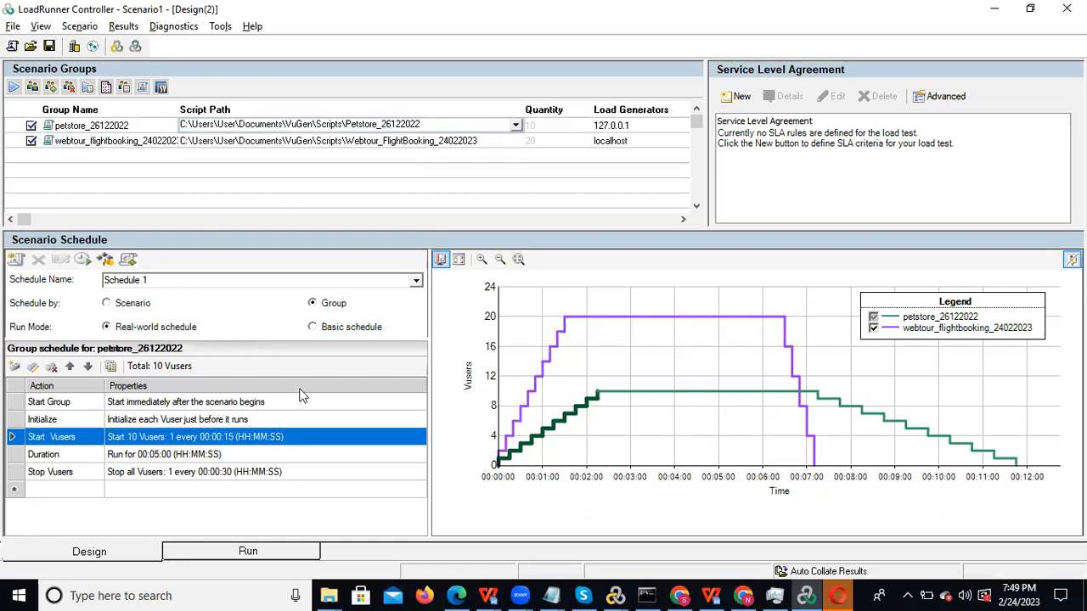
double_click(182, 438)
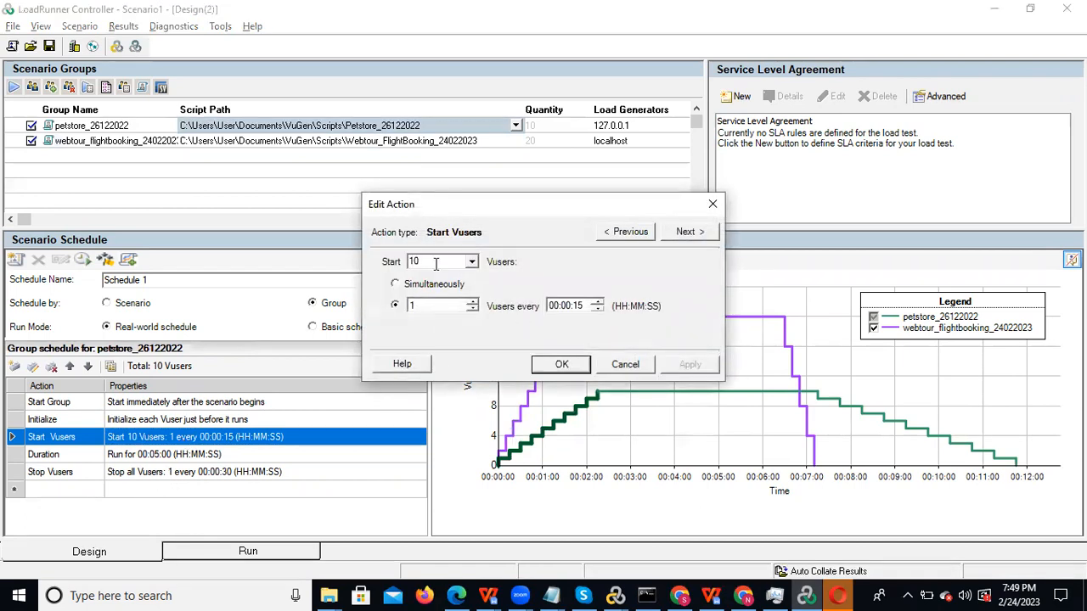
left_click_drag(424, 305, 375, 304)
type("2")
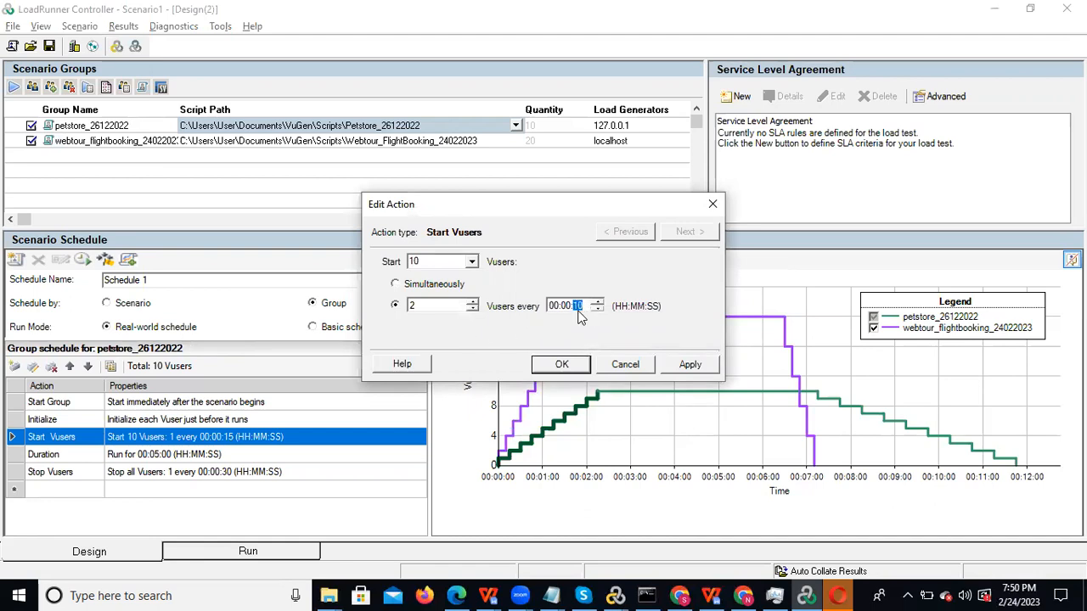
left_click(561, 363)
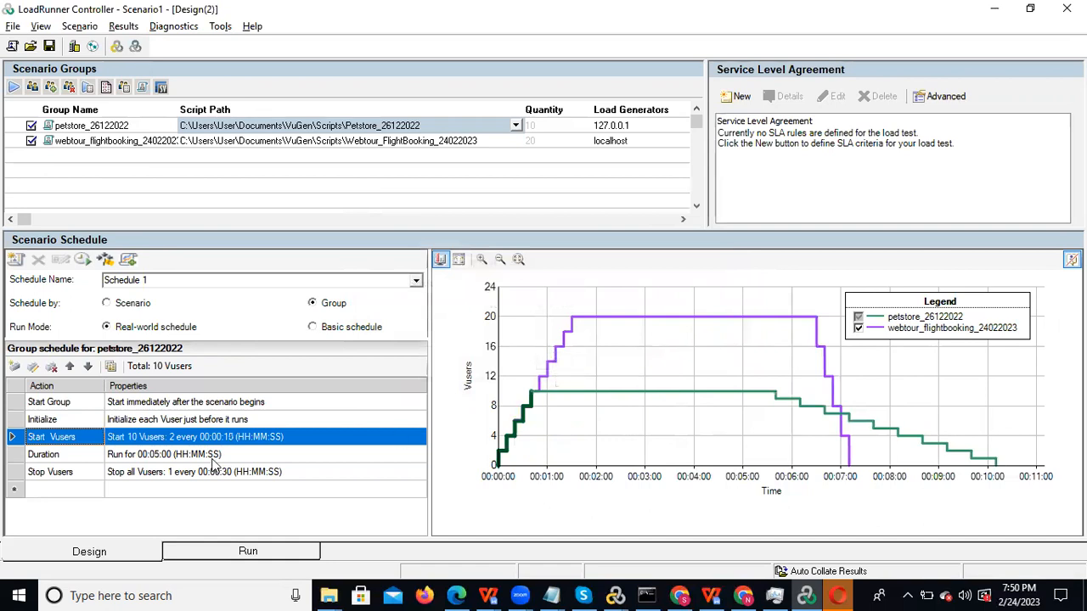
- Set the Petstore group's Stop Vusers action to stop all Vusers, 2 every 00:00:10
double_click(181, 473)
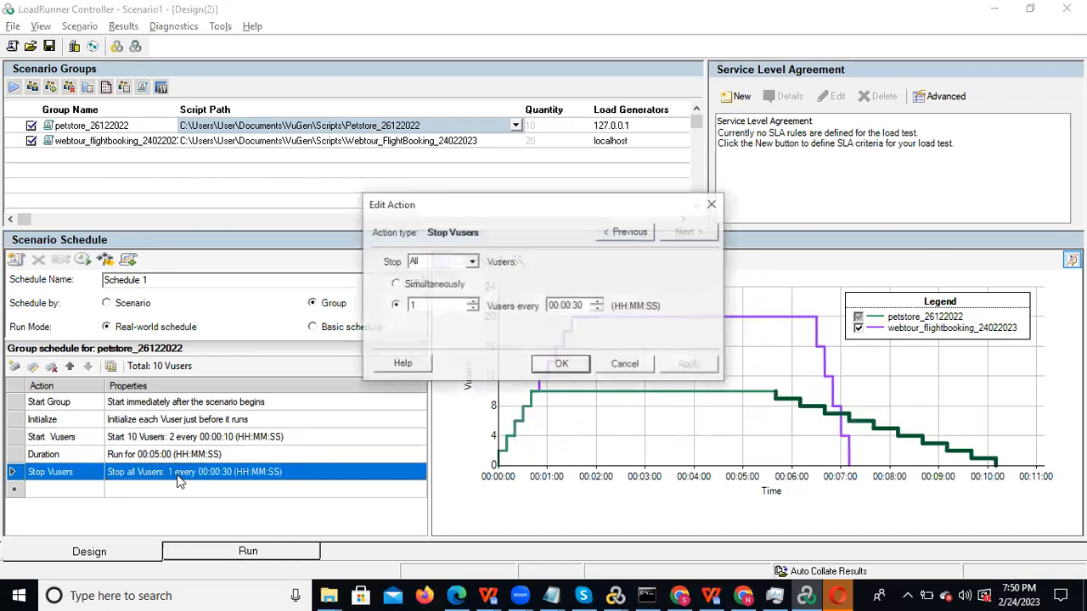
left_click_drag(431, 304, 386, 304)
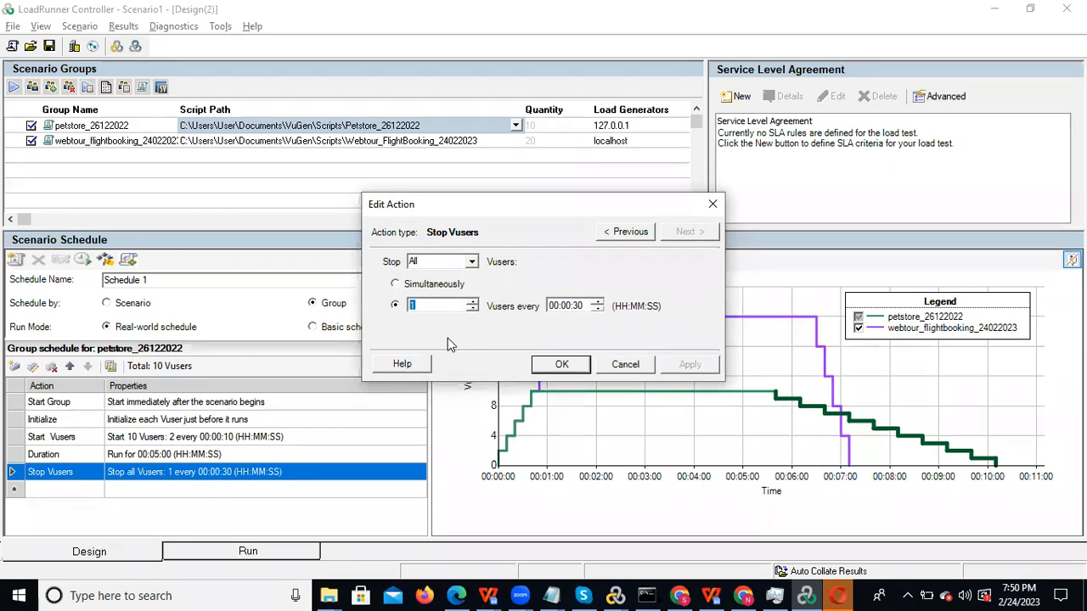
type("2")
left_click(559, 365)
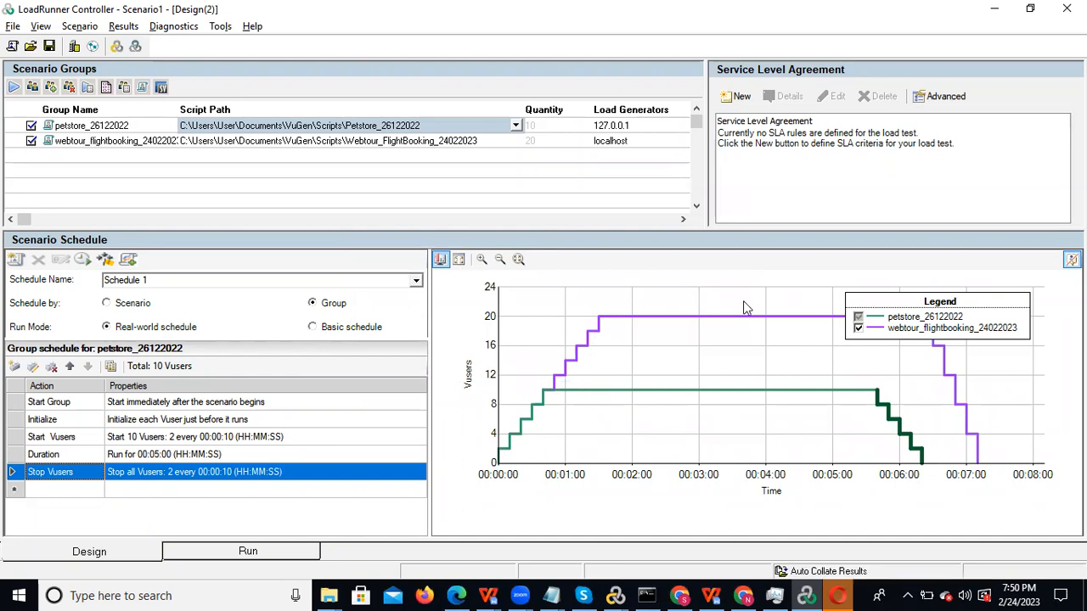
- Go to the scenario's run view and start the load test
left_click(155, 280)
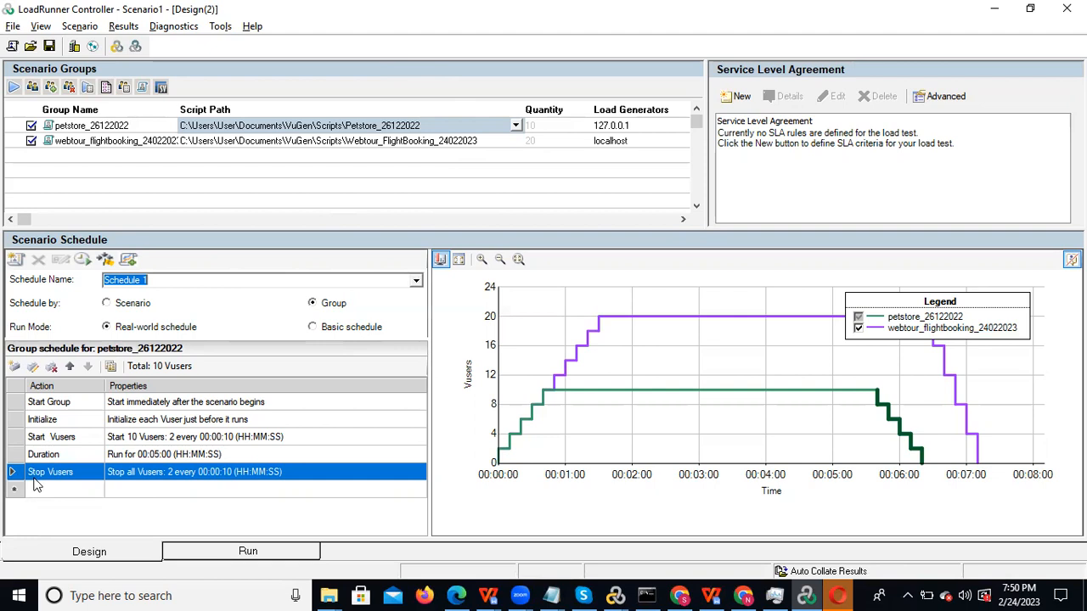
left_click(242, 556)
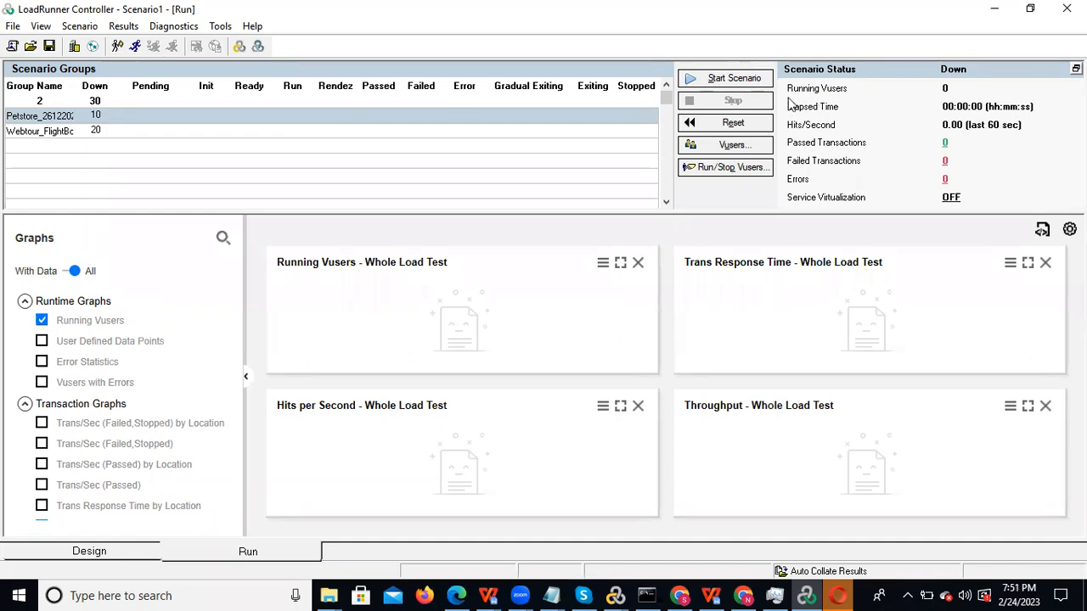
left_click(728, 79)
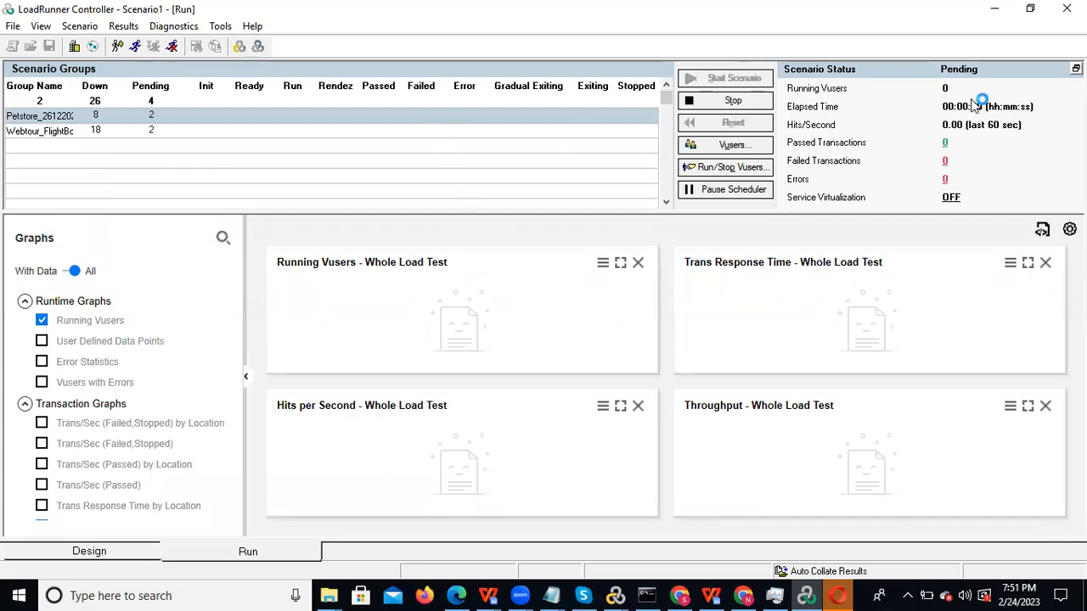